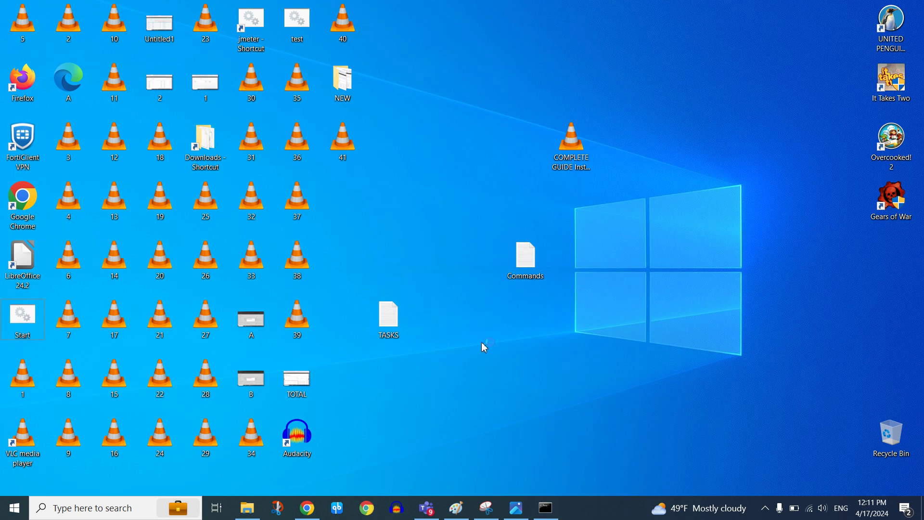
- Open a new Chromium tab and search Google for 'jmeter'
{"action": "key", "text": "super+r"}
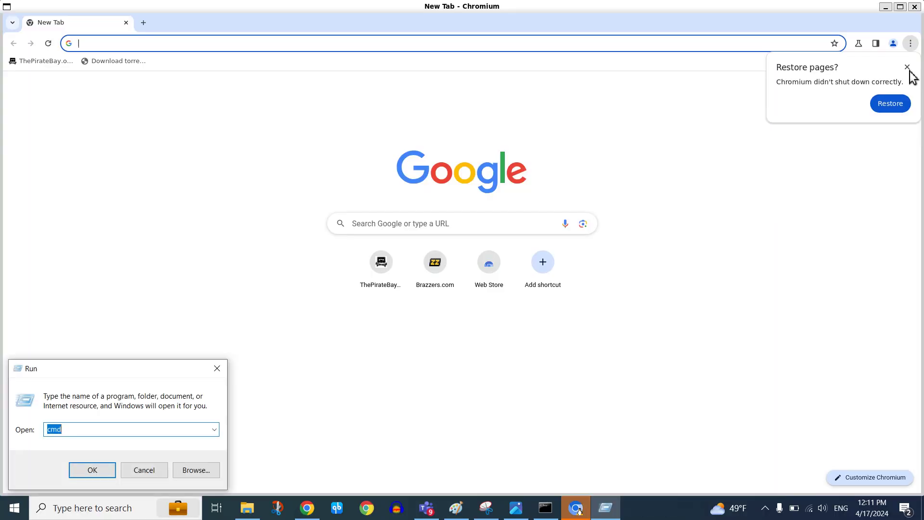
{"action": "left_click", "coordinate": [909, 69]}
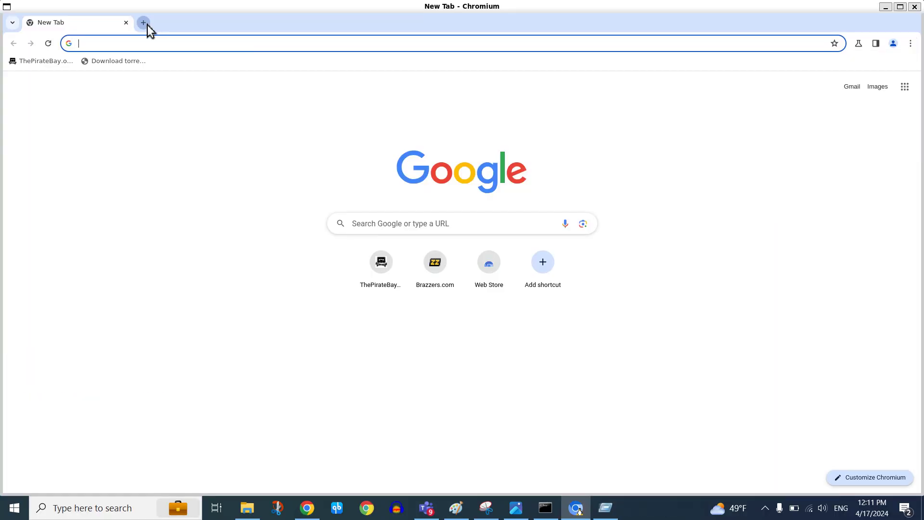
{"action": "left_click", "coordinate": [147, 25]}
{"action": "left_click", "coordinate": [159, 44]}
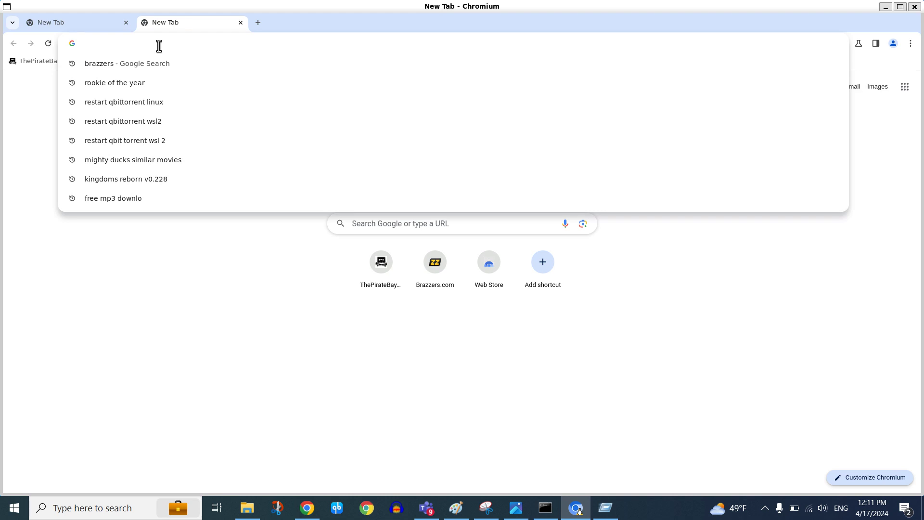
{"action": "type", "text": "jmeter"}
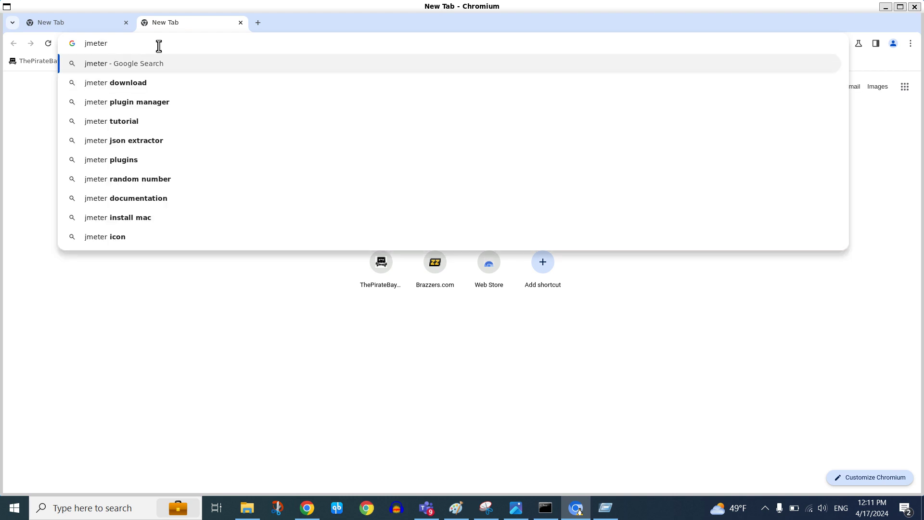
{"action": "key", "text": "Return"}
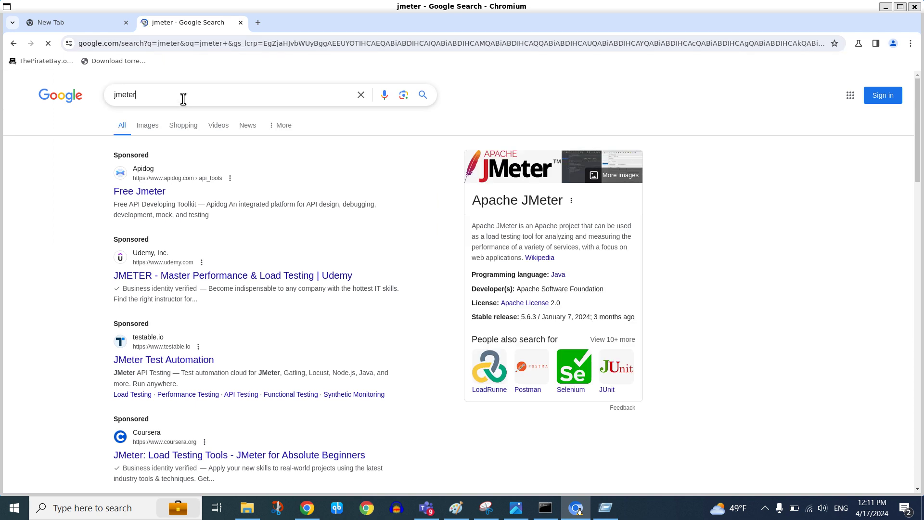
- Refine the query to 'jmeter logo transparent background' and show the image results
{"action": "left_click", "coordinate": [183, 99]}
{"action": "type", "text": "log"}
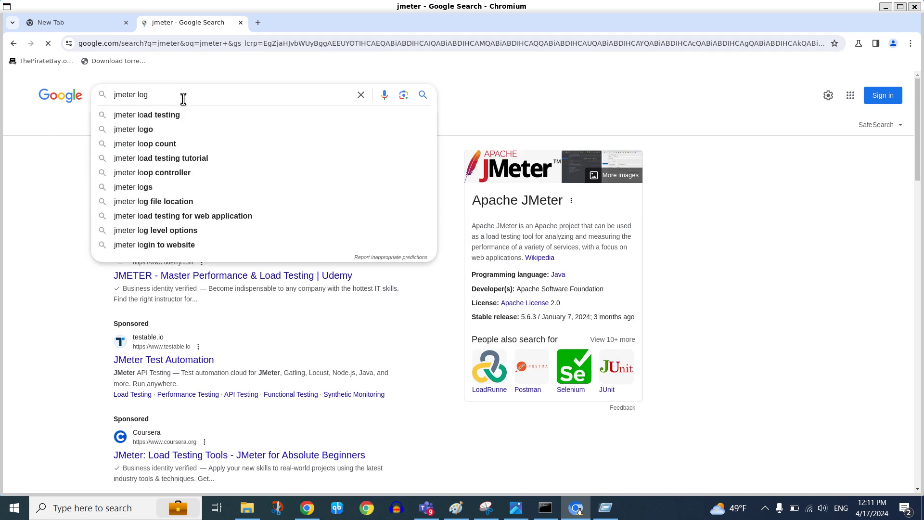
{"action": "type", "text": "o trans"}
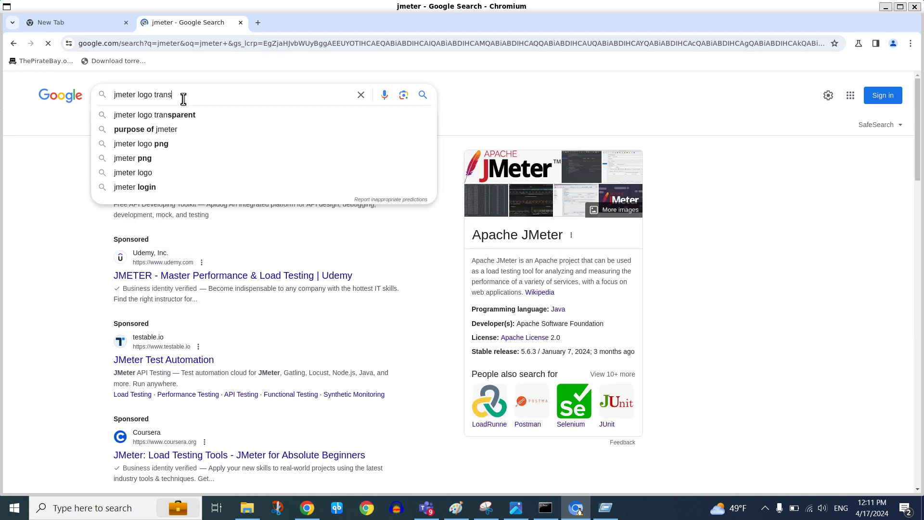
{"action": "type", "text": "parent "}
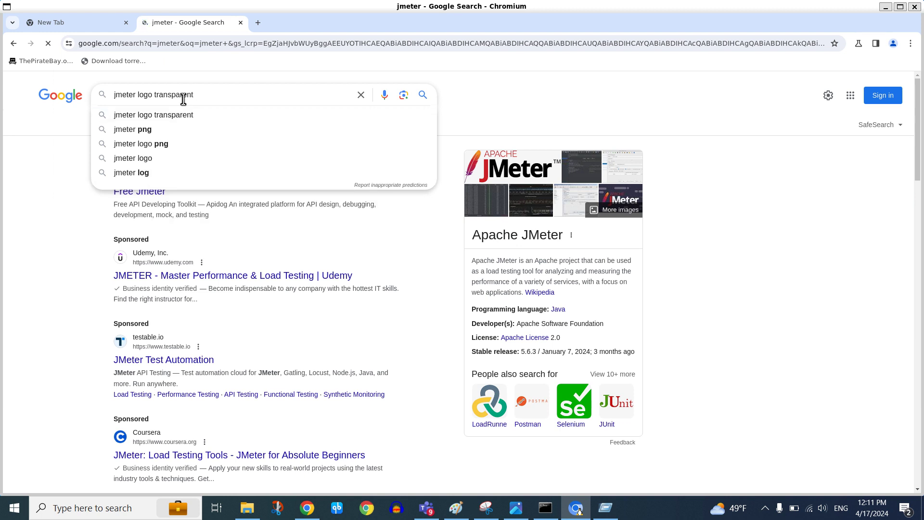
{"action": "type", "text": "background"}
{"action": "key", "text": "Return"}
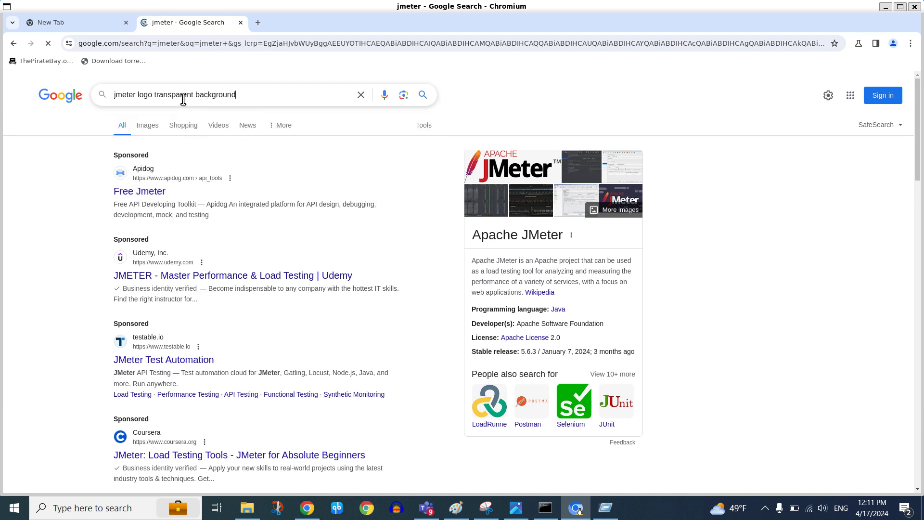
{"action": "left_click", "coordinate": [157, 128]}
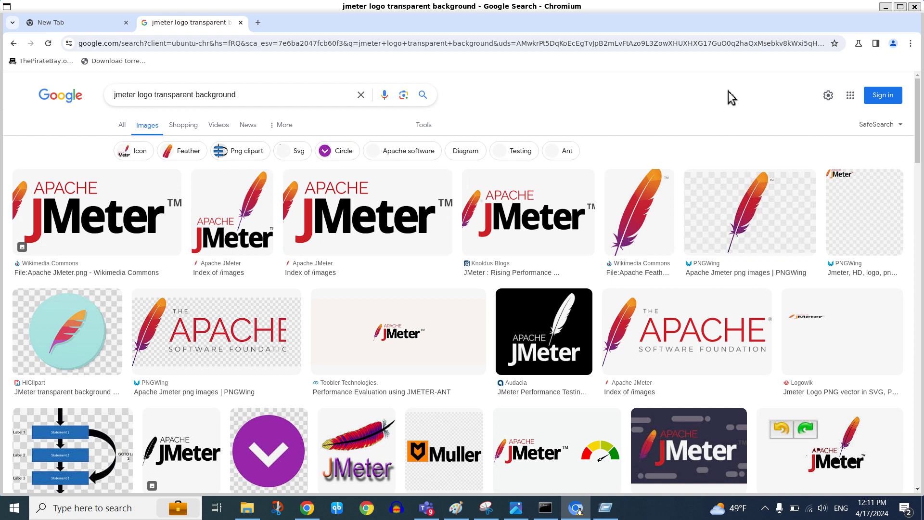
- Launch Command Prompt, enter WSL with 'wsl', and run 'gimp' to start GIMP
{"action": "left_click", "coordinate": [617, 516]}
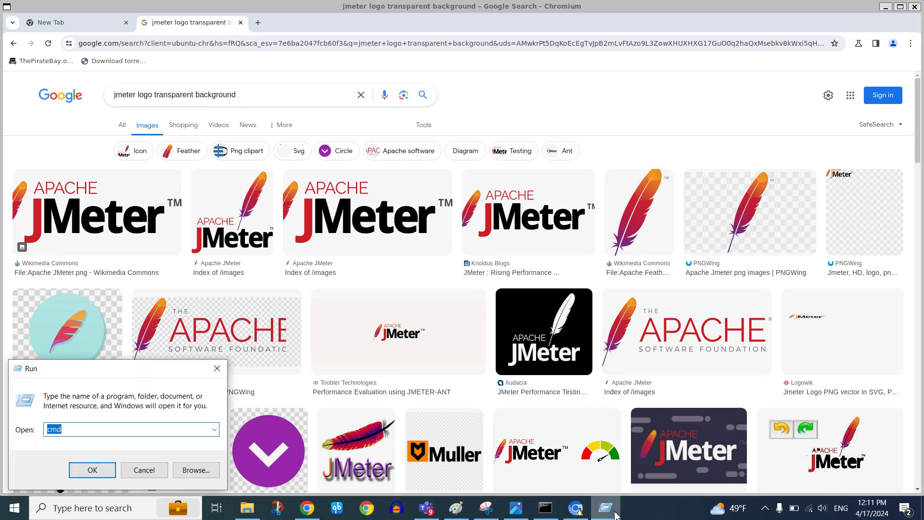
{"action": "key", "text": "Return"}
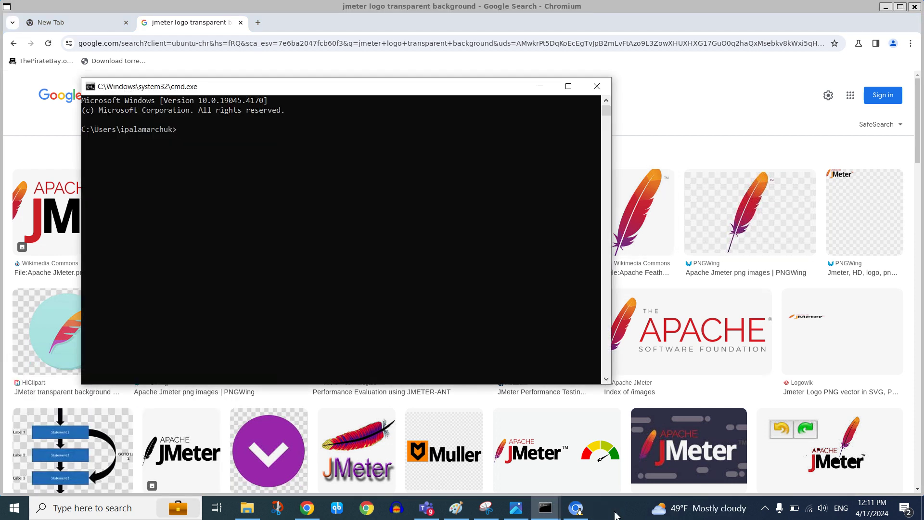
{"action": "type", "text": "wsl"}
{"action": "key", "text": "Return"}
{"action": "type", "text": "\\"}
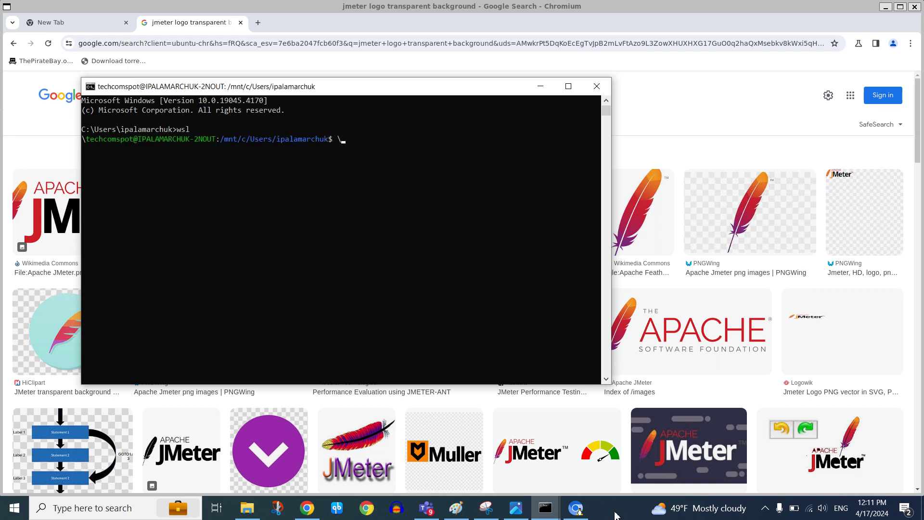
{"action": "type", "text": "gimp"}
{"action": "key", "text": "Return"}
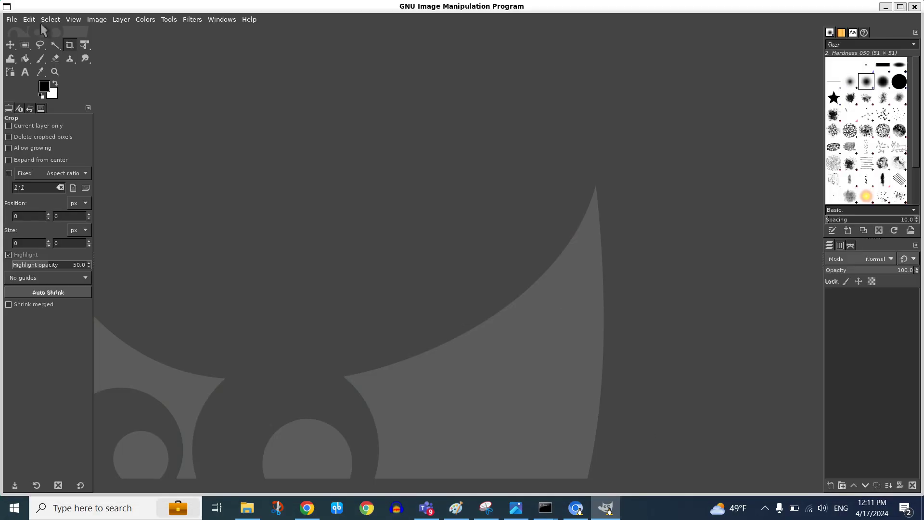
- Create a new 1920×1080 px image, then minimize GIMP
{"action": "left_click", "coordinate": [12, 20]}
{"action": "left_click", "coordinate": [21, 33]}
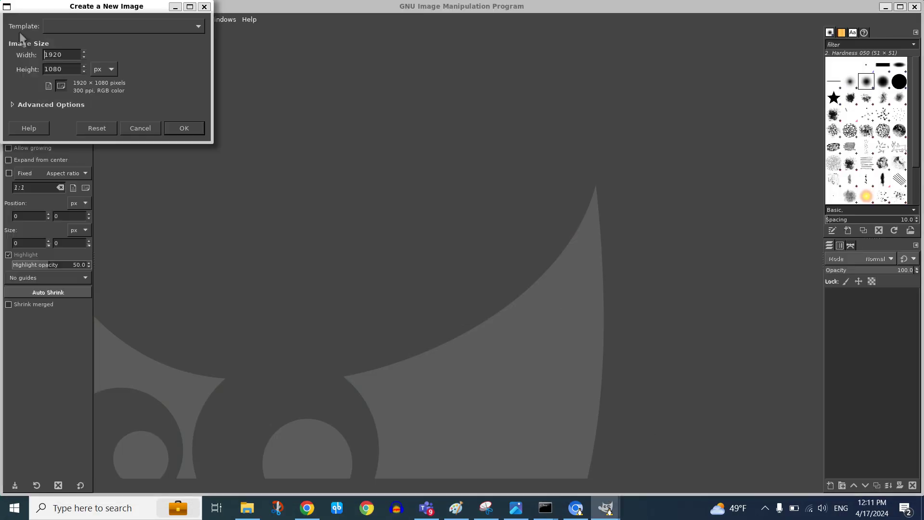
{"action": "left_click", "coordinate": [184, 128]}
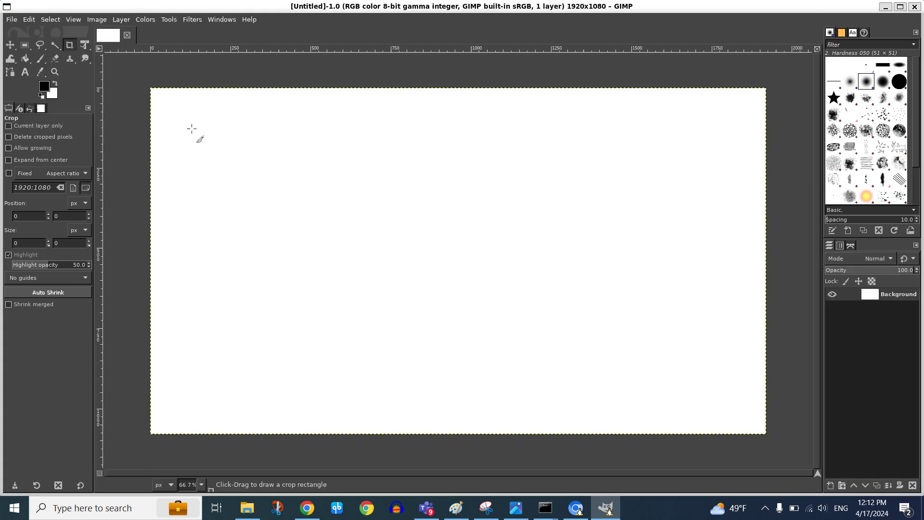
{"action": "left_click", "coordinate": [886, 7]}
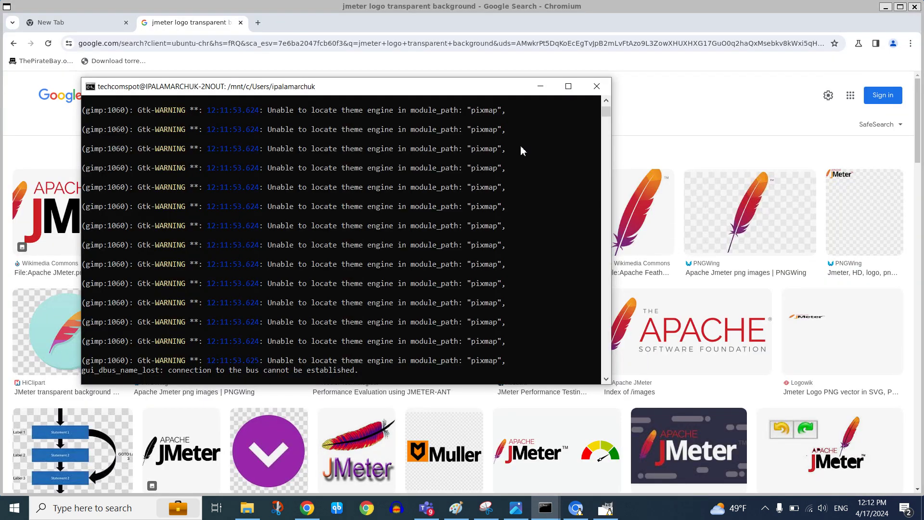
- Bring back the JMeter image results, then preview and close the Knoldus Blogs logo
{"action": "left_click", "coordinate": [204, 29]}
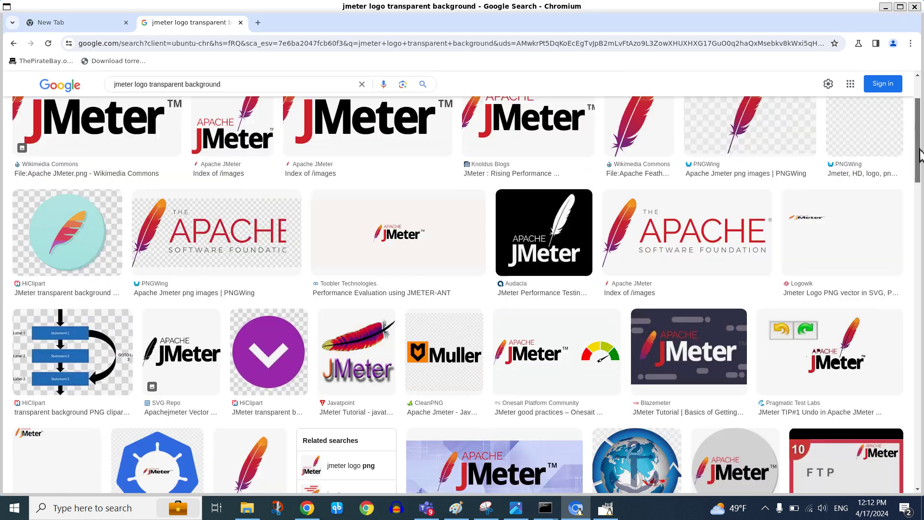
{"action": "mouse_move", "coordinate": [921, 131]}
{"action": "left_mouse_down"}
{"action": "mouse_move", "coordinate": [921, 227]}
{"action": "mouse_move", "coordinate": [922, 137]}
{"action": "left_mouse_up"}
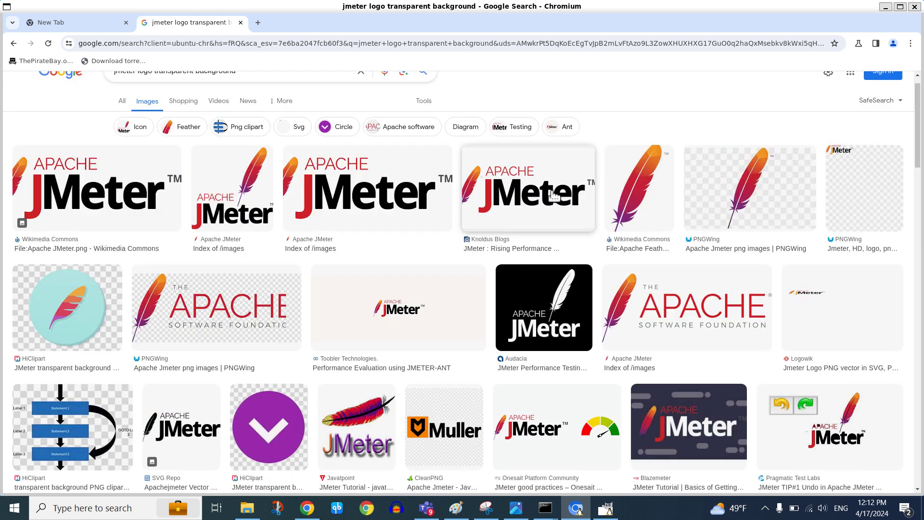
{"action": "left_click", "coordinate": [553, 195]}
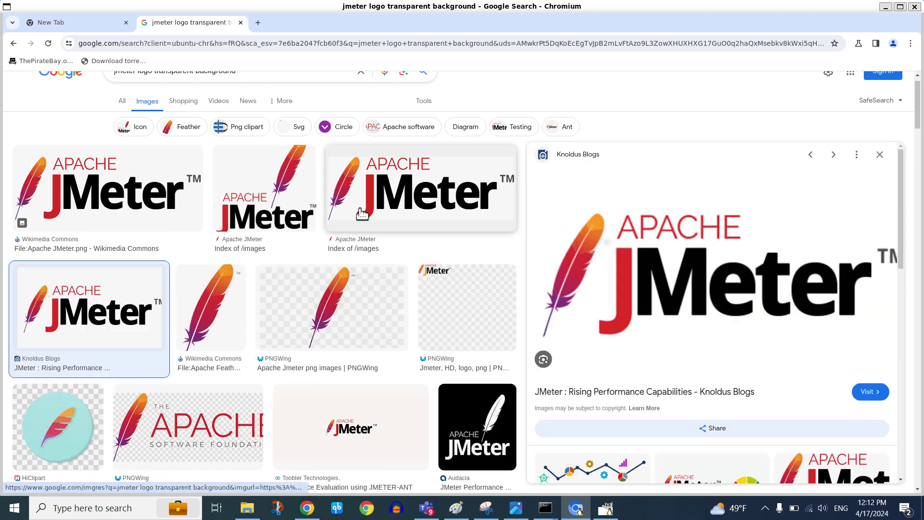
{"action": "left_click", "coordinate": [880, 154]}
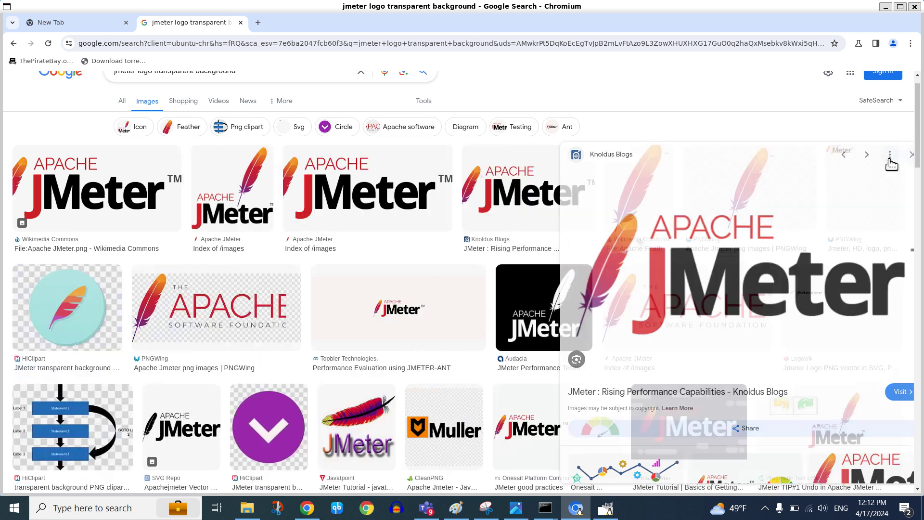
{"action": "mouse_move", "coordinate": [97, 189]}
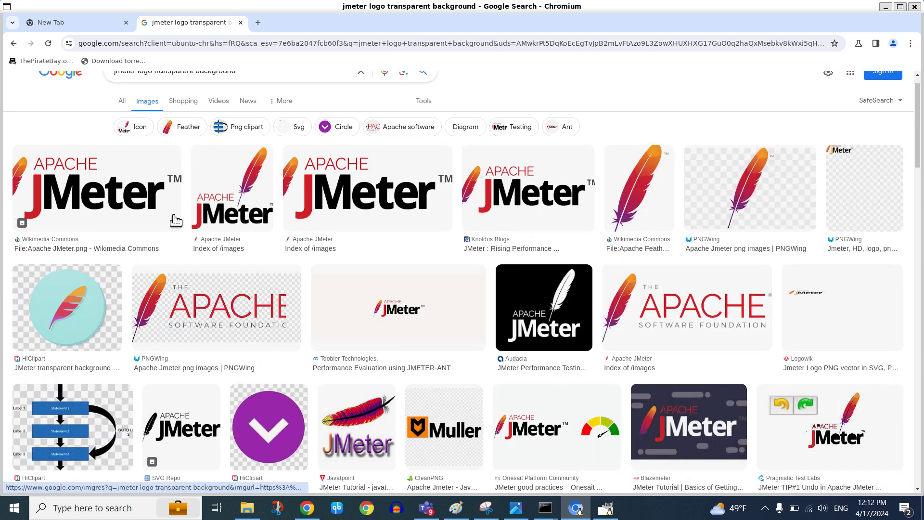
- Copy the Wikimedia Commons Apache JMeter logo image and return to GIMP
{"action": "left_click", "coordinate": [109, 194]}
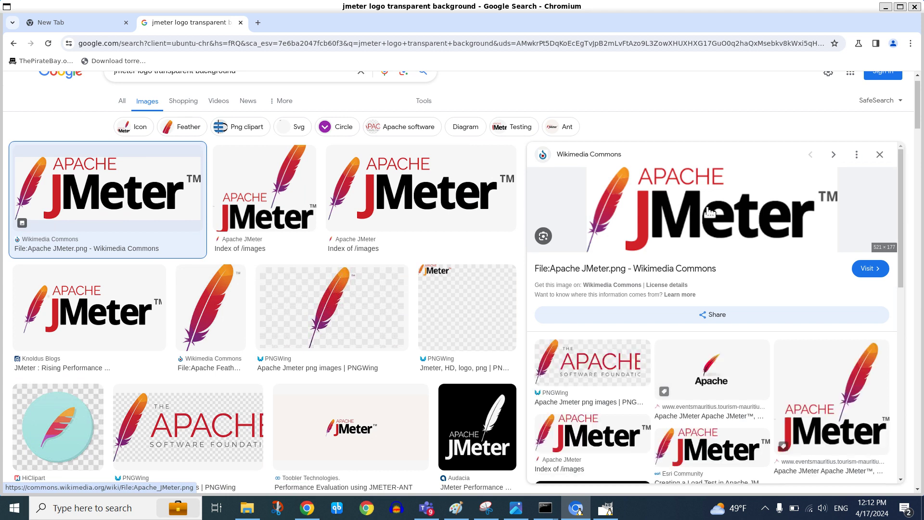
{"action": "right_click", "coordinate": [701, 212]}
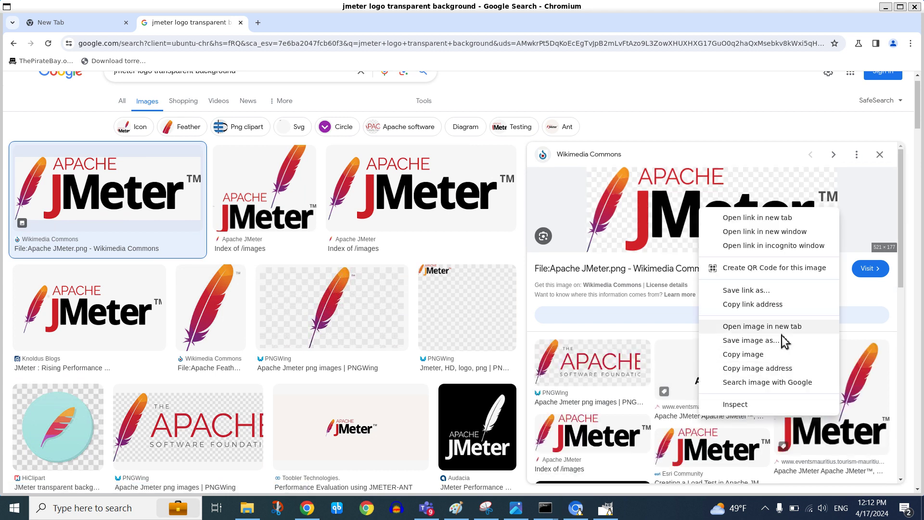
{"action": "left_click", "coordinate": [780, 358]}
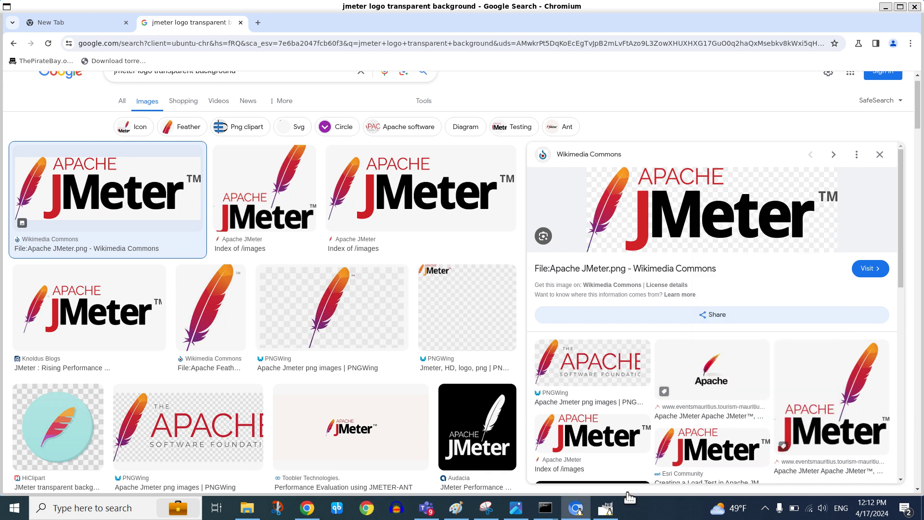
{"action": "left_click", "coordinate": [606, 508]}
- Paste the JMeter logo, move it right of centre, and convert it to a new layer
{"action": "key", "text": "ctrl+v"}
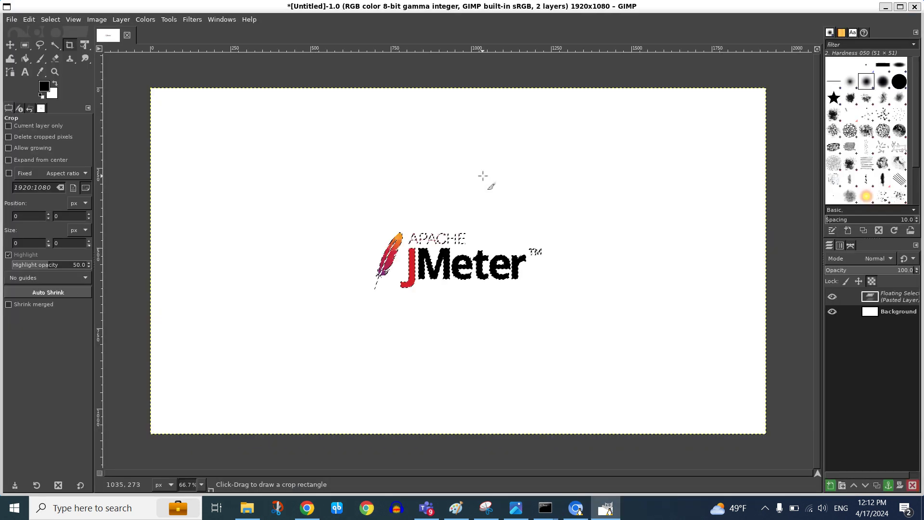
{"action": "left_click", "coordinate": [11, 45]}
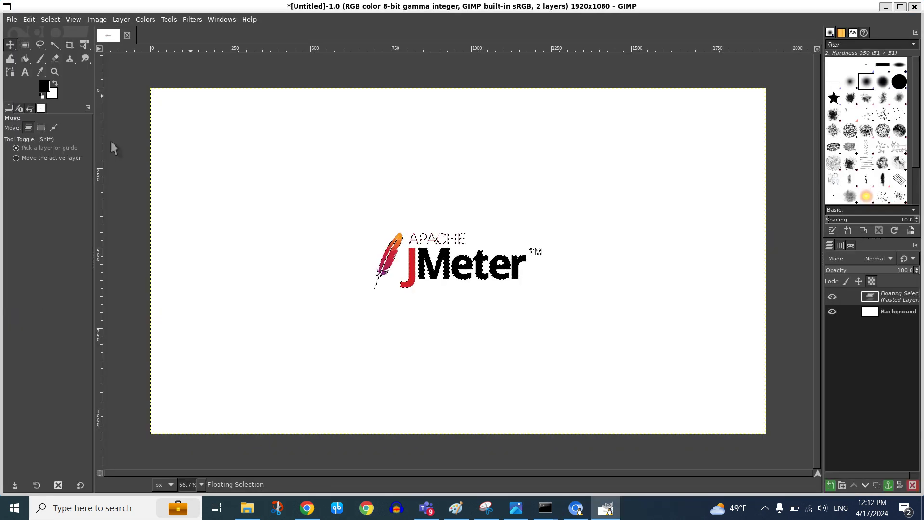
{"action": "mouse_move", "coordinate": [459, 277]}
{"action": "left_mouse_down"}
{"action": "mouse_move", "coordinate": [663, 269]}
{"action": "mouse_move", "coordinate": [628, 285]}
{"action": "left_mouse_up"}
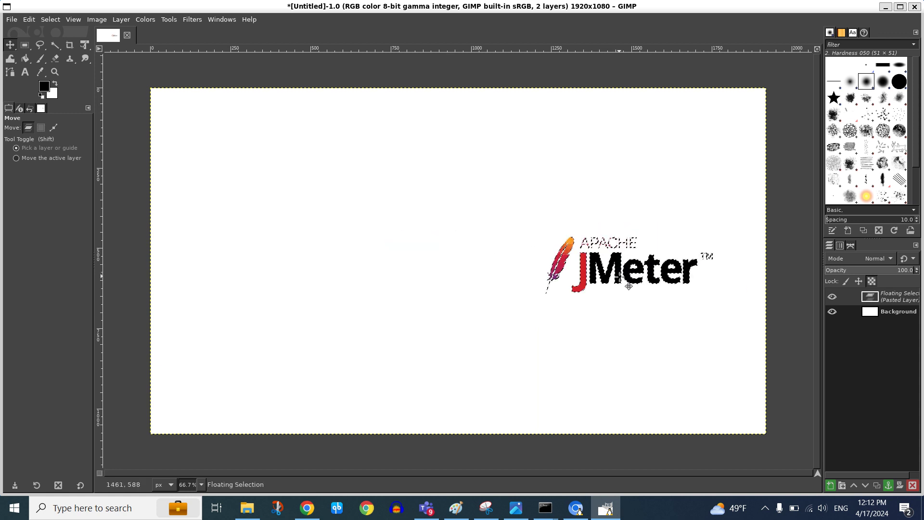
{"action": "right_click", "coordinate": [884, 302]}
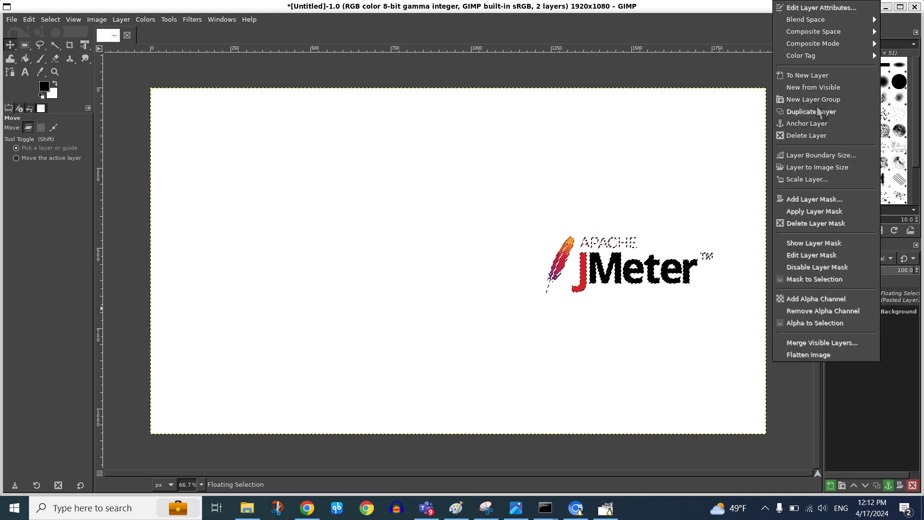
{"action": "left_click", "coordinate": [815, 76]}
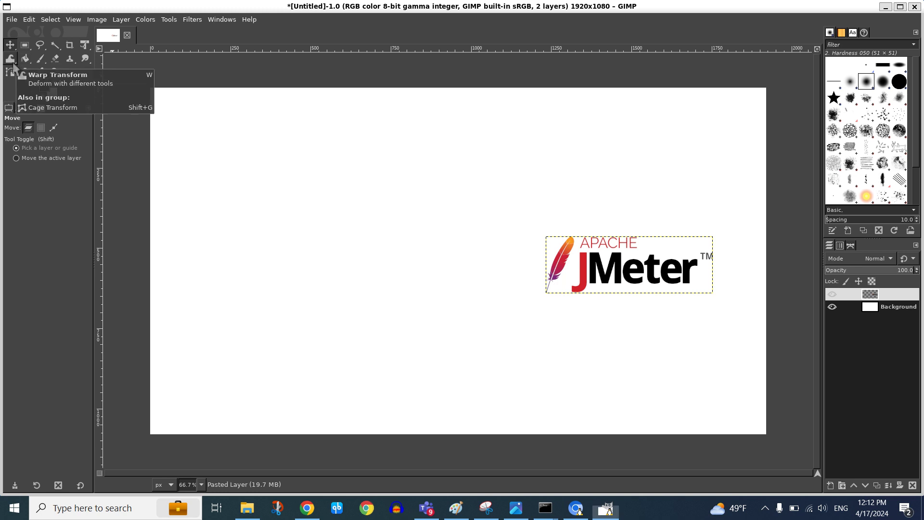
{"action": "right_click", "coordinate": [14, 64]}
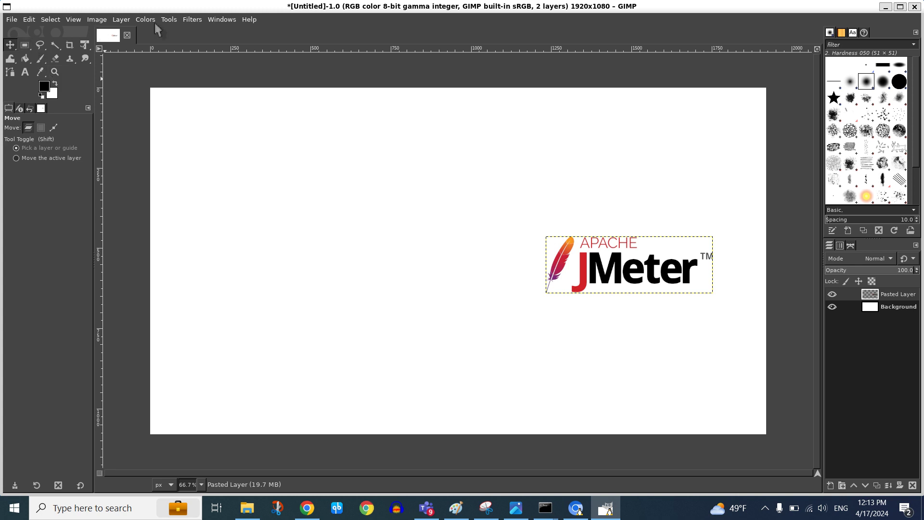
{"action": "left_click", "coordinate": [169, 19]}
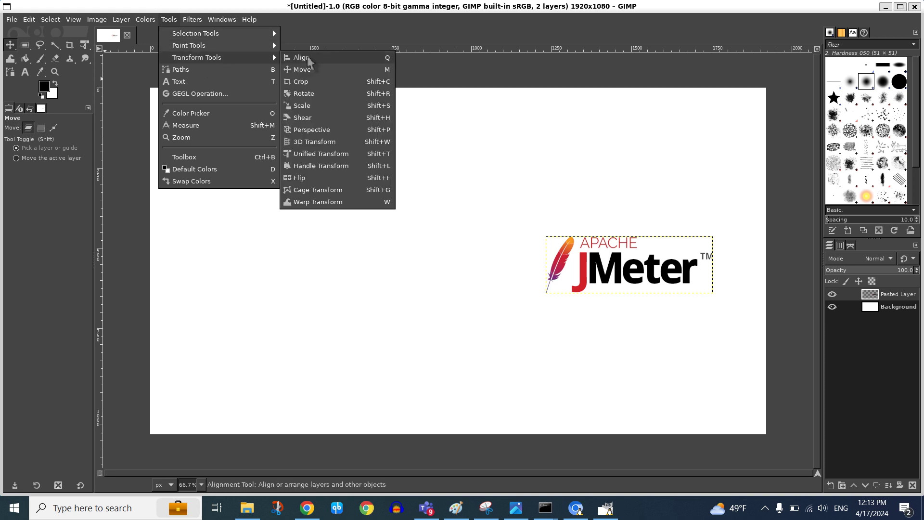
{"action": "mouse_move", "coordinate": [196, 57]}
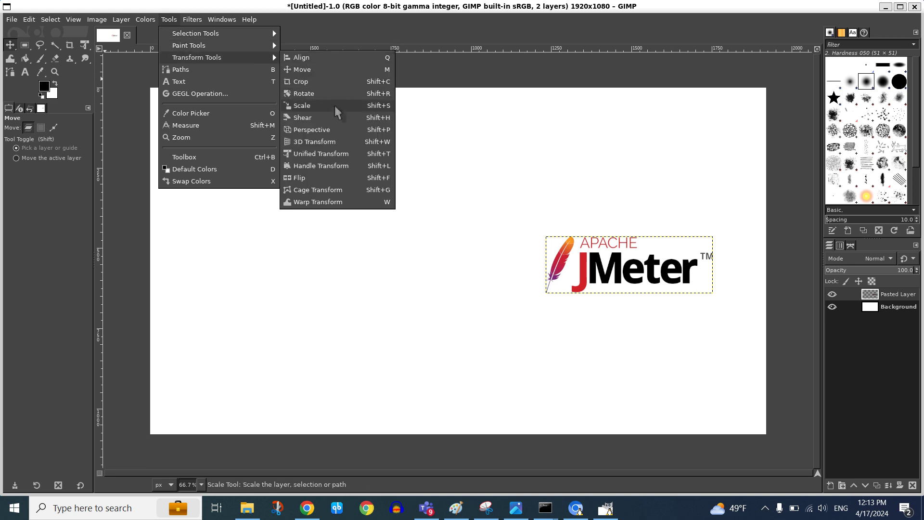
- Scale the JMeter logo to about 1015×345 px and move it to the upper-left area
{"action": "left_click", "coordinate": [382, 105]}
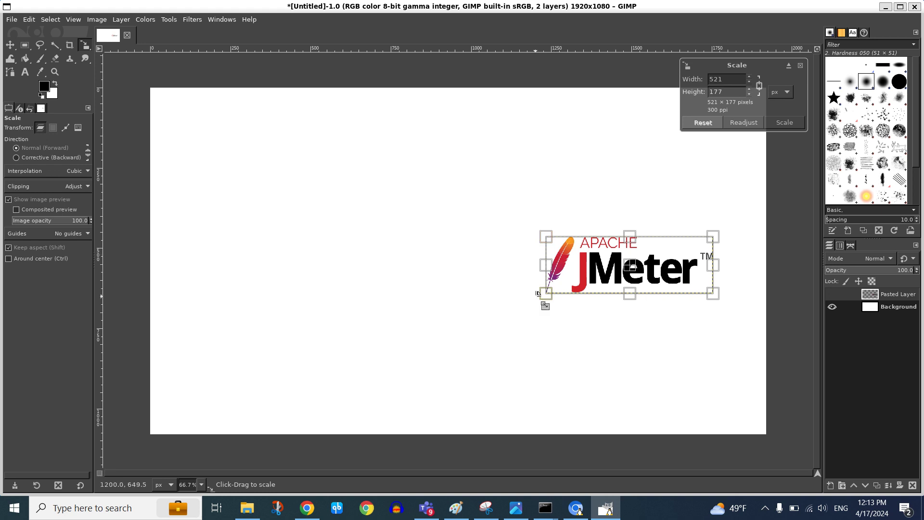
{"action": "left_click_drag", "start_coordinate": [546, 298], "coordinate": [391, 351]}
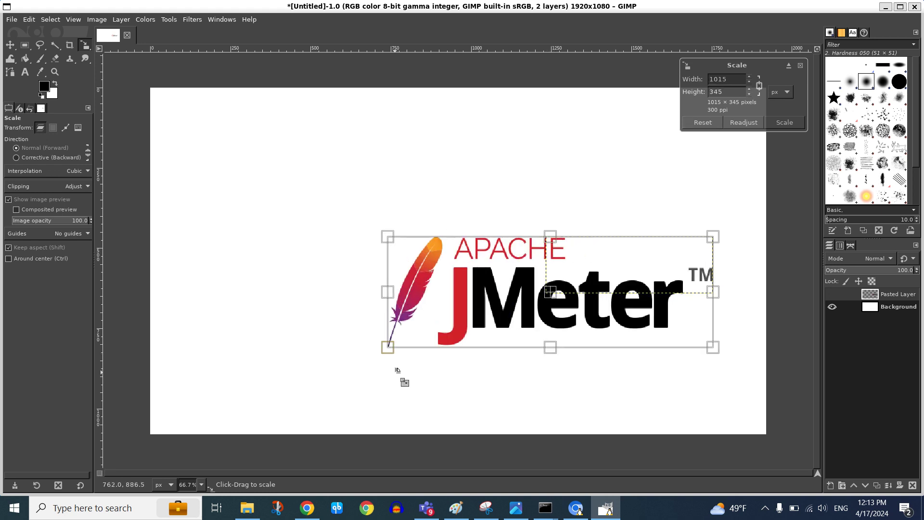
{"action": "left_click", "coordinate": [785, 123]}
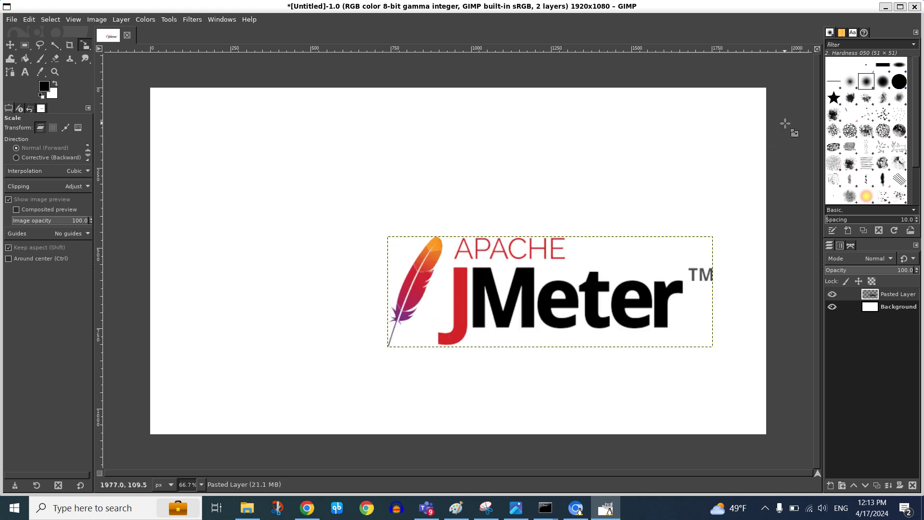
{"action": "left_click", "coordinate": [11, 45]}
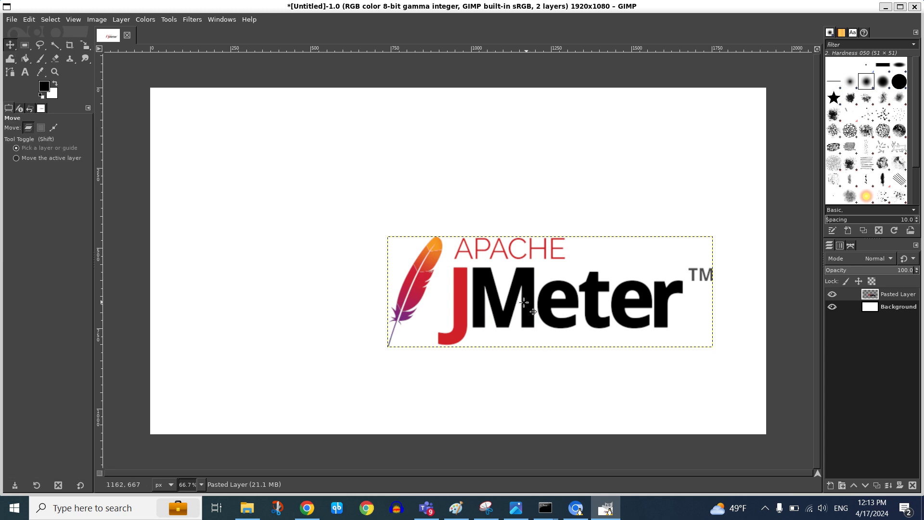
{"action": "mouse_move", "coordinate": [525, 302]}
{"action": "left_mouse_down"}
{"action": "mouse_move", "coordinate": [550, 292]}
{"action": "mouse_move", "coordinate": [443, 174]}
{"action": "mouse_move", "coordinate": [300, 266]}
{"action": "mouse_move", "coordinate": [330, 240]}
{"action": "mouse_move", "coordinate": [324, 193]}
{"action": "mouse_move", "coordinate": [306, 172]}
{"action": "mouse_move", "coordinate": [306, 216]}
{"action": "left_mouse_up"}
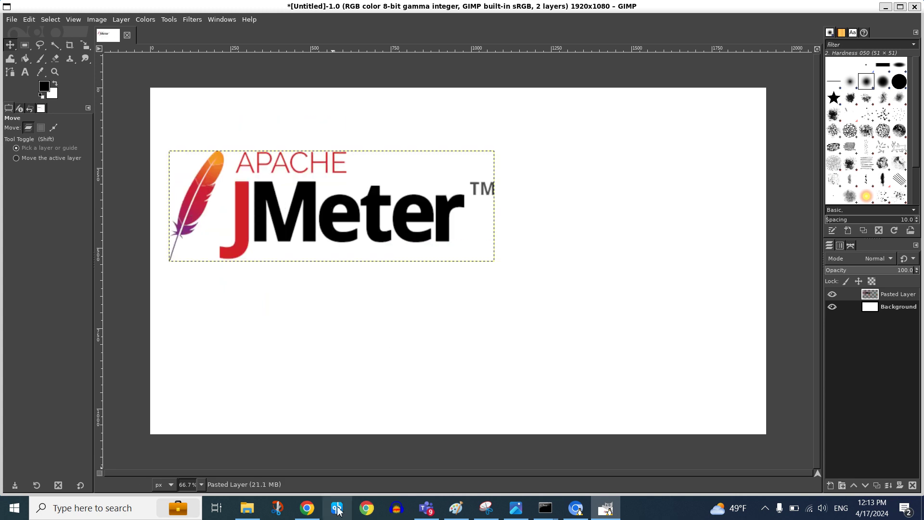
- Replace 'jmeter' with 'windows 10' in the image search query and rerun it
{"action": "left_click", "coordinate": [575, 508]}
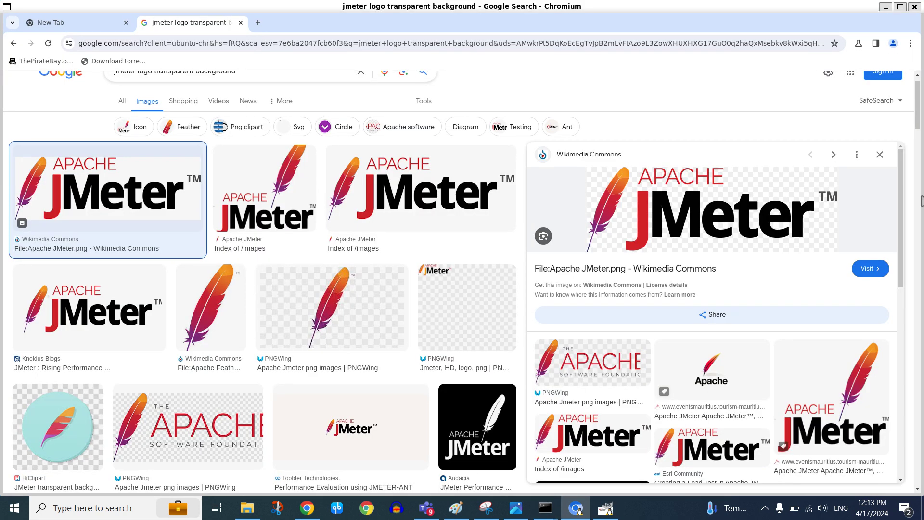
{"action": "scroll", "coordinate": [920, 123], "scroll_direction": "up", "scroll_amount": 2}
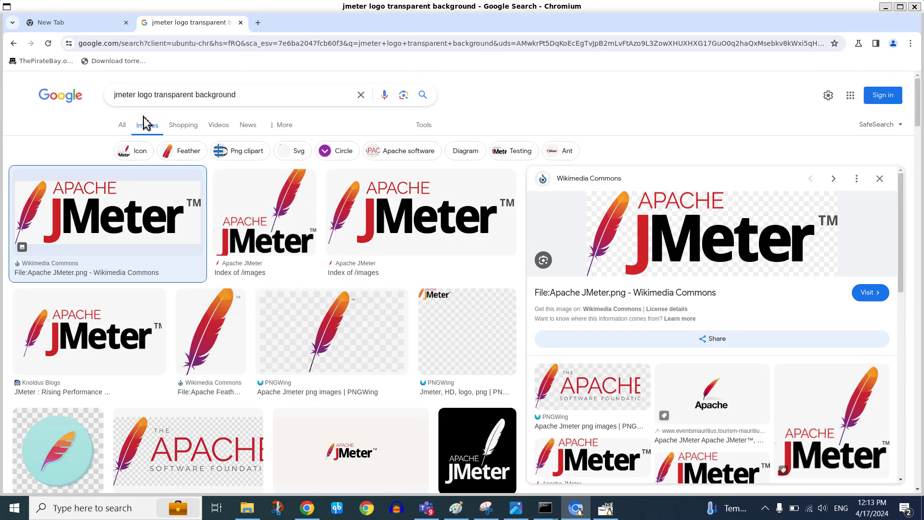
{"action": "left_click", "coordinate": [141, 100]}
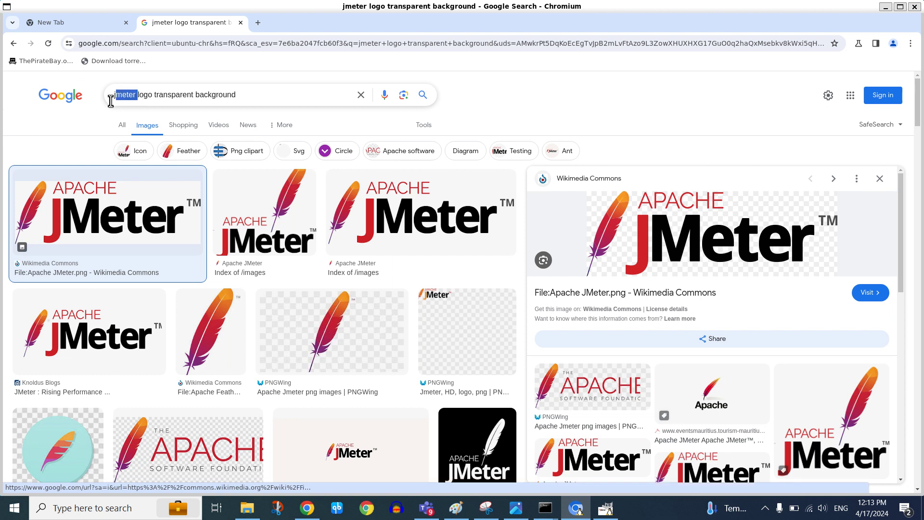
{"action": "key", "text": "shift+End"}
{"action": "key", "text": "Left"}
{"action": "key", "text": "BackSpace"}
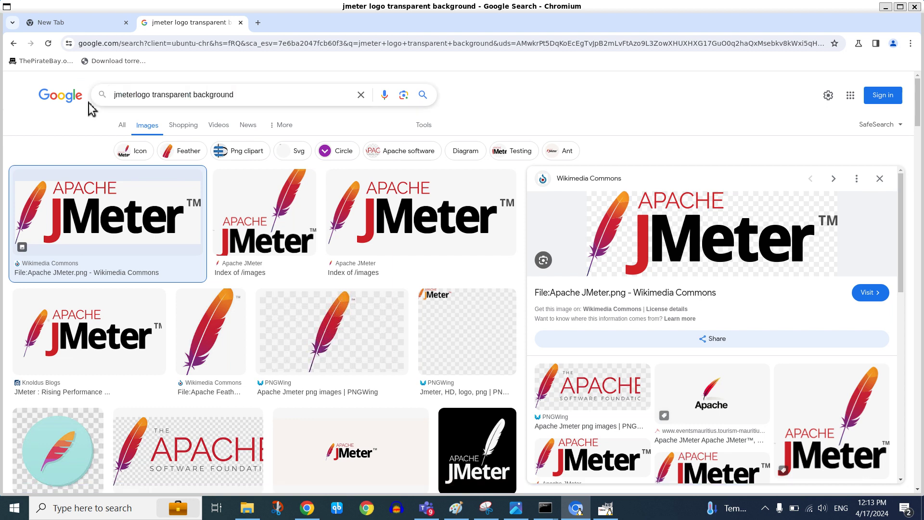
{"action": "key", "text": "BackSpace"}
{"action": "key", "text": "BackSpace"}
{"action": "key", "text": "BackSpace"}
{"action": "type", "text": "windo"}
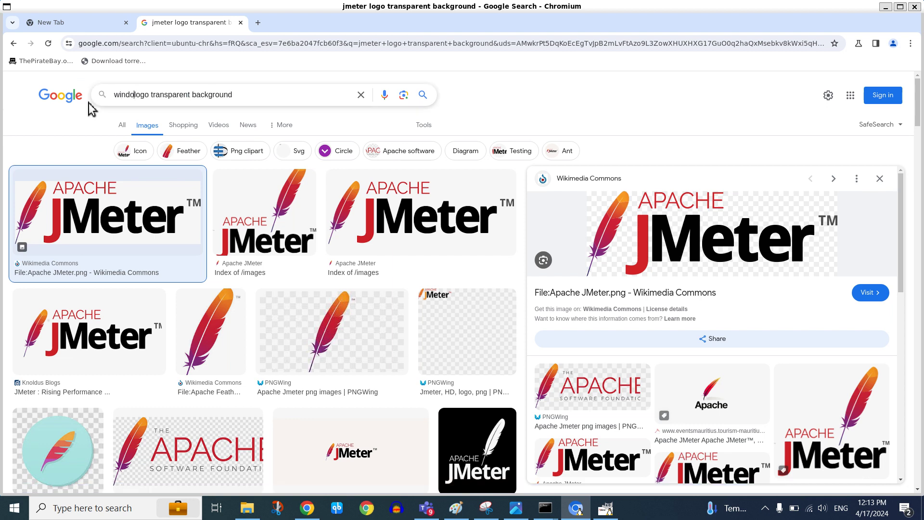
{"action": "type", "text": "ws 10"}
{"action": "key", "text": "Return"}
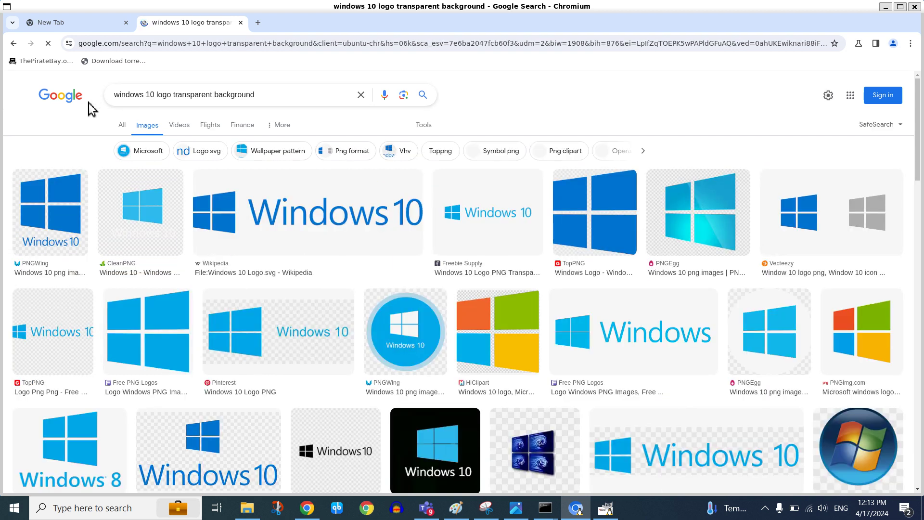
- Copy the PNGWing Windows 10 logo image from its preview
{"action": "left_click", "coordinate": [64, 214]}
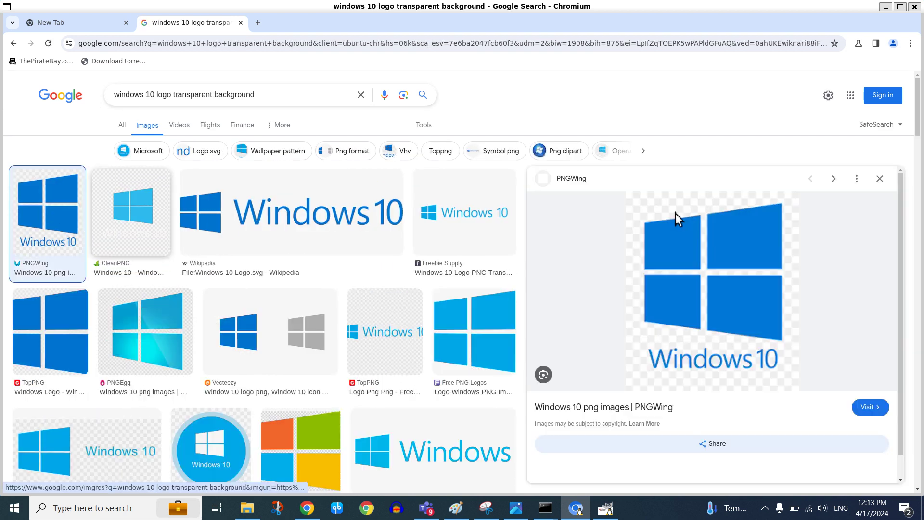
{"action": "right_click", "coordinate": [708, 257]}
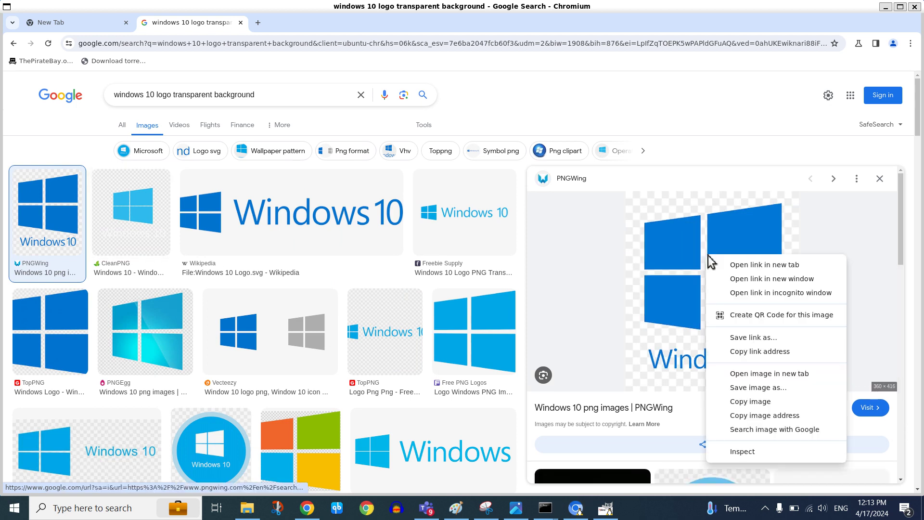
{"action": "left_click", "coordinate": [791, 403]}
- Add a new empty layer above the JMeter layer in GIMP
{"action": "left_click", "coordinate": [606, 508]}
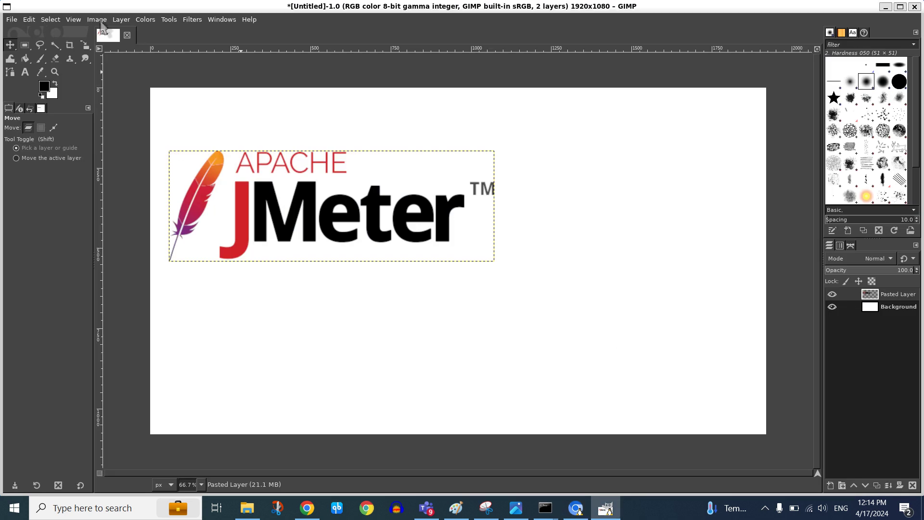
{"action": "left_click", "coordinate": [121, 20]}
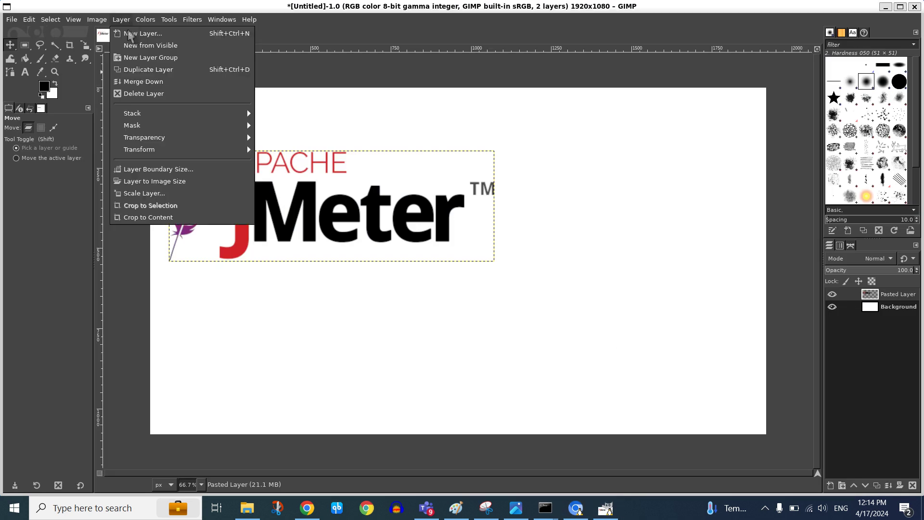
{"action": "left_click", "coordinate": [130, 32]}
{"action": "left_click", "coordinate": [582, 376]}
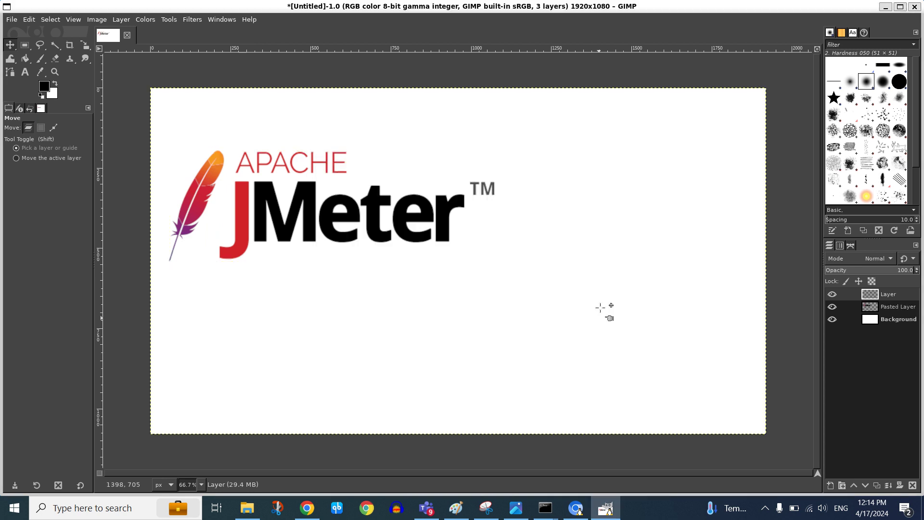
- Paste the Windows 10 logo onto the canvas, then undo the paste
{"action": "right_click", "coordinate": [602, 310]}
{"action": "left_click", "coordinate": [559, 325]}
{"action": "key", "text": "ctrl+v"}
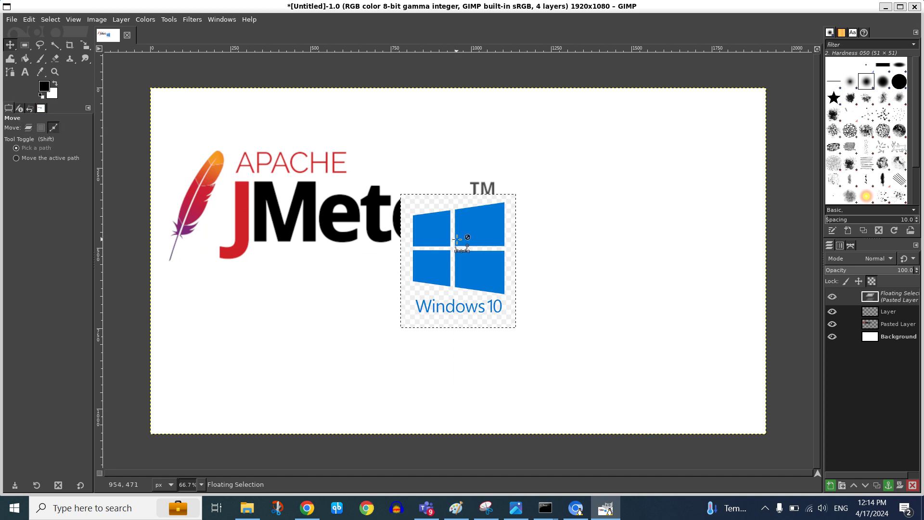
{"action": "key", "text": "ctrl+z"}
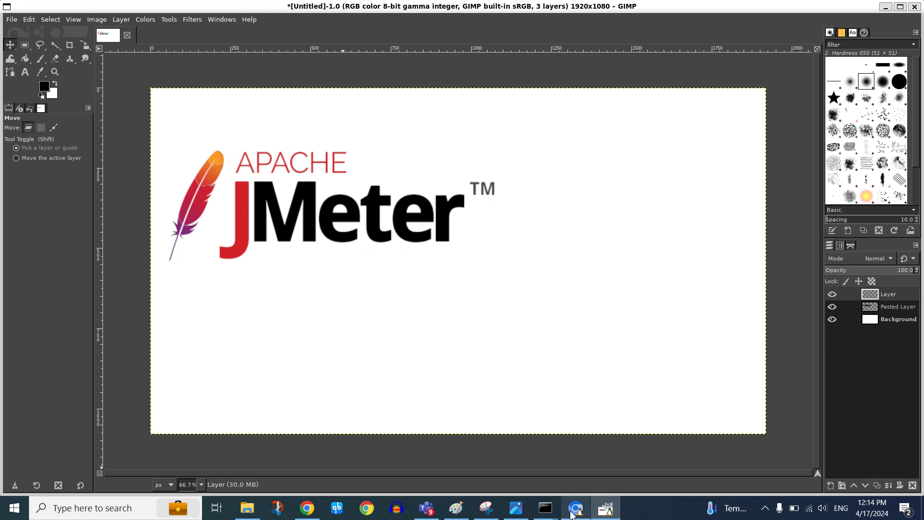
- Copy the cyan PNGEgg Windows logo from Chromium and paste it into GIMP
{"action": "left_click", "coordinate": [576, 508]}
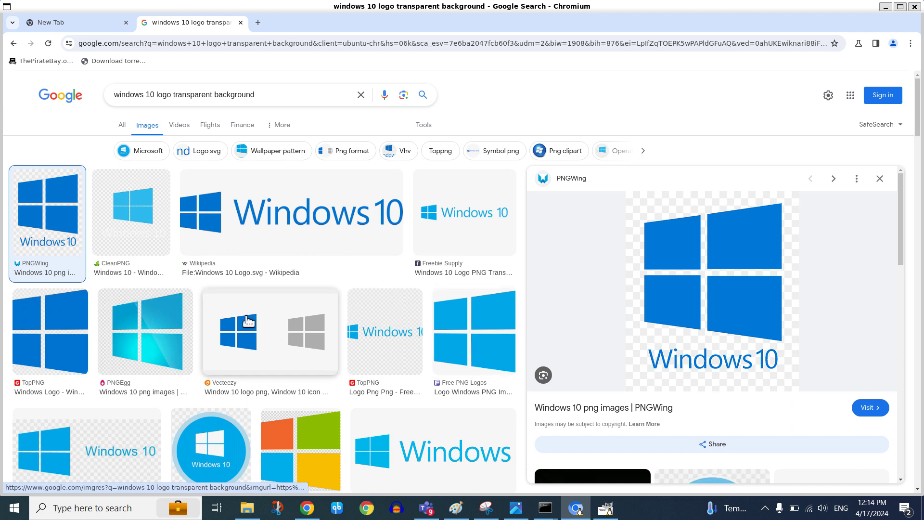
{"action": "left_click", "coordinate": [157, 333]}
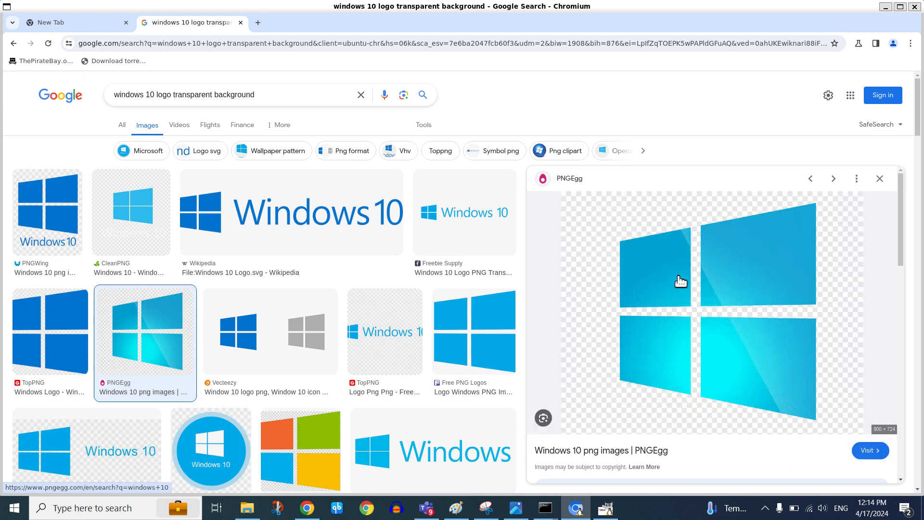
{"action": "right_click", "coordinate": [678, 275]}
{"action": "left_click", "coordinate": [742, 423]}
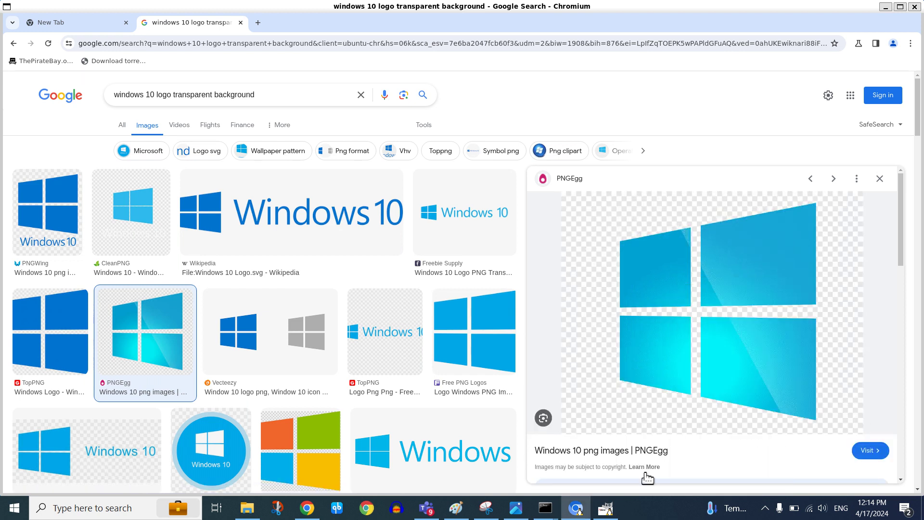
{"action": "left_click", "coordinate": [606, 508]}
{"action": "key", "text": "ctrl+v"}
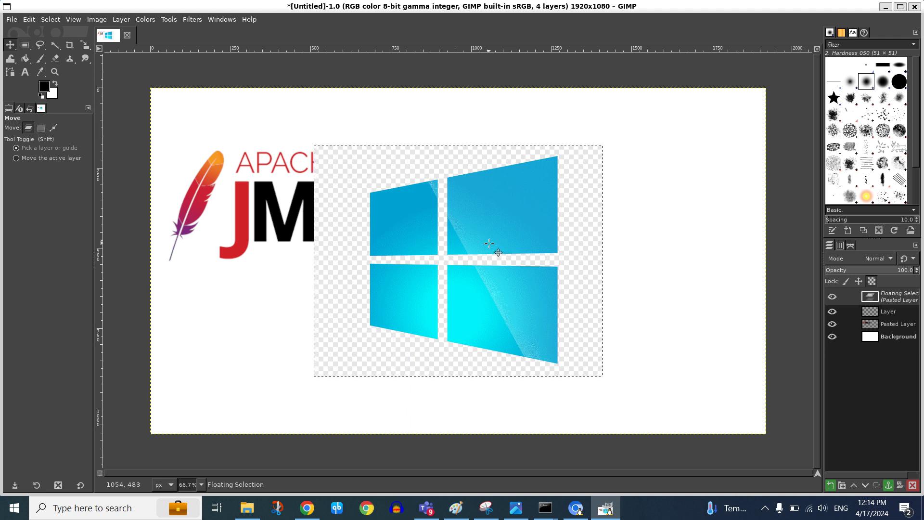
- Anchor the cyan Windows logo lower-right, then undo it away and return to Chromium
{"action": "left_click_drag", "start_coordinate": [490, 244], "coordinate": [616, 278]}
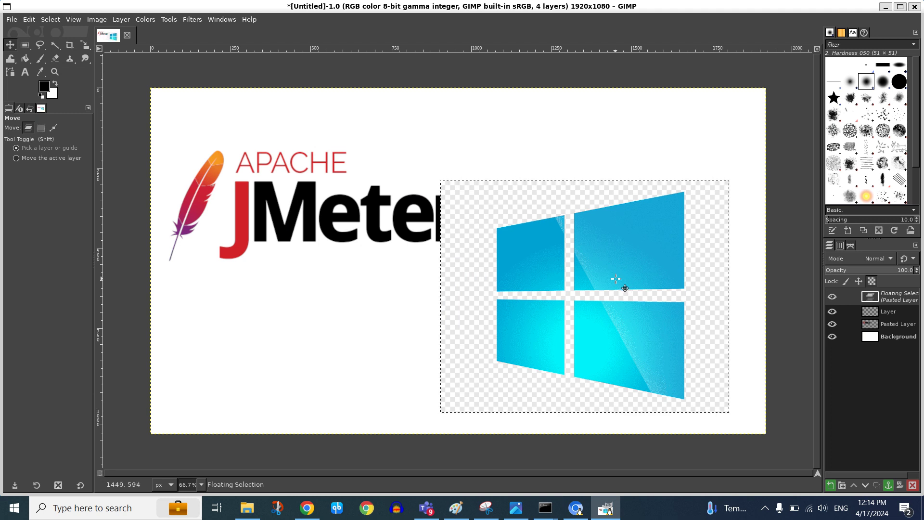
{"action": "left_click", "coordinate": [767, 290]}
{"action": "left_click", "coordinate": [56, 45]}
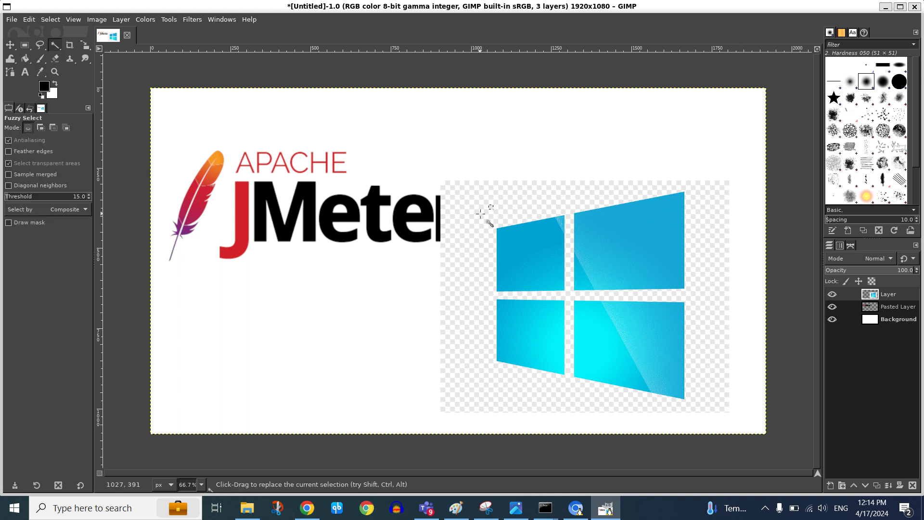
{"action": "key", "text": "ctrl"}
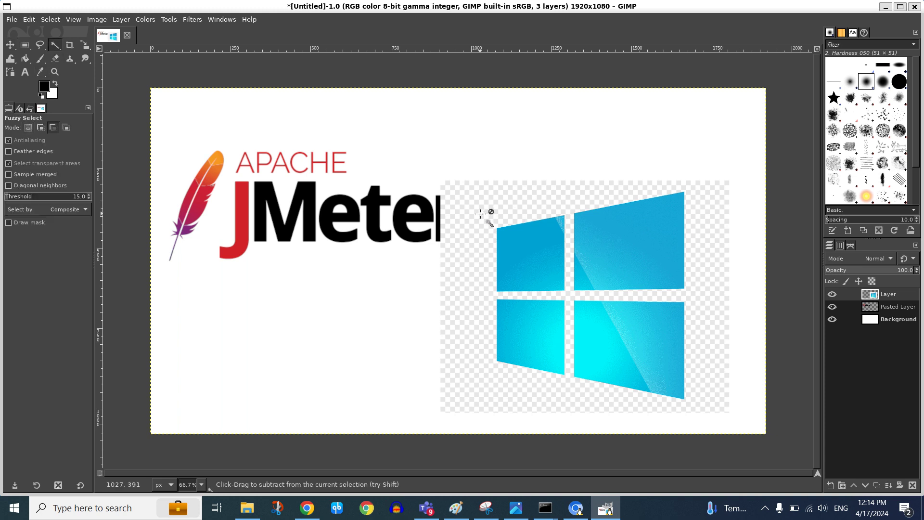
{"action": "key", "text": "ctrl+z"}
{"action": "key", "text": "ctrl+z"}
{"action": "key", "text": "ctrl+z"}
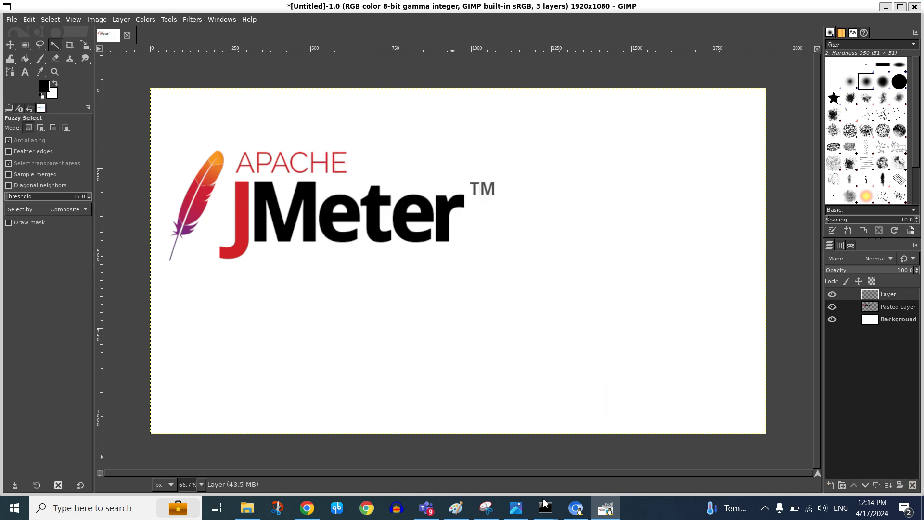
{"action": "left_click", "coordinate": [575, 508]}
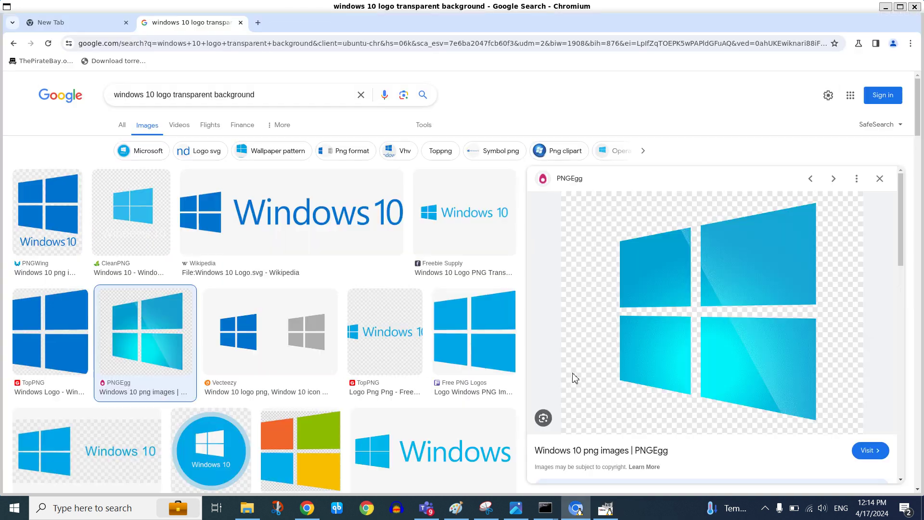
- Copy the blue four-pane TopPNG Windows logo image from Chromium and return to GIMP
{"action": "left_click", "coordinate": [880, 178]}
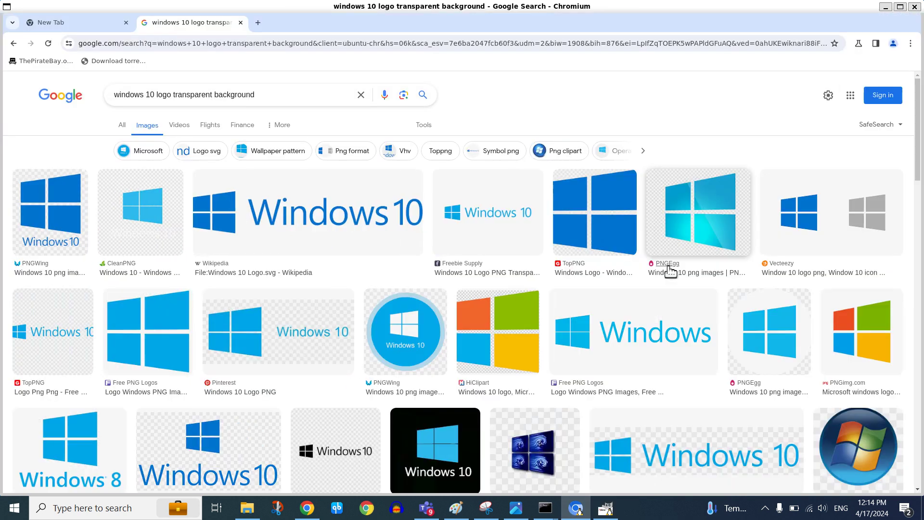
{"action": "left_click", "coordinate": [604, 228]}
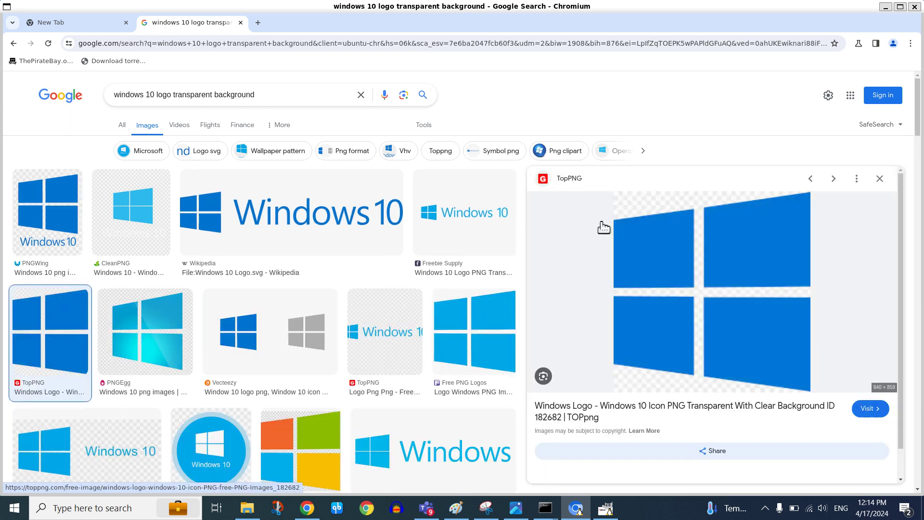
{"action": "right_click", "coordinate": [677, 264]}
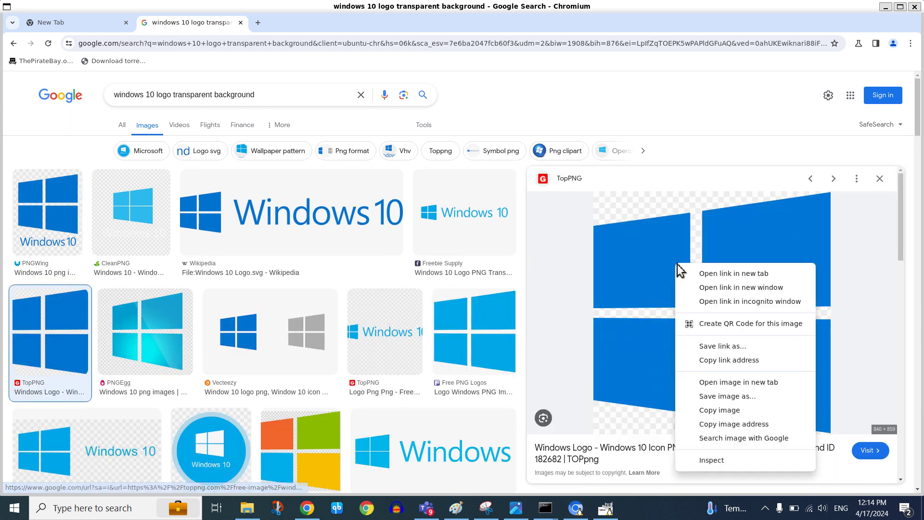
{"action": "left_click", "coordinate": [766, 410]}
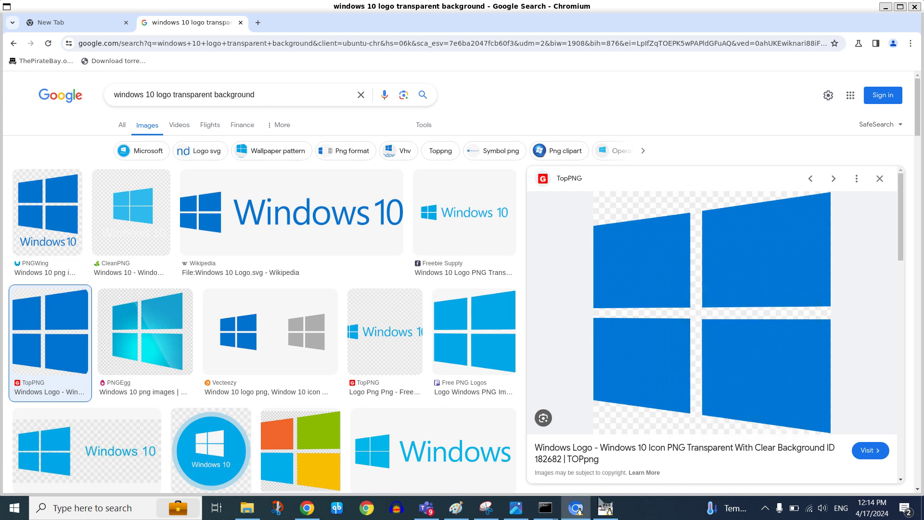
{"action": "left_click", "coordinate": [605, 508]}
- Paste the TopPNG logo into GIMP, undo it, and go back to Google Images
{"action": "key", "text": "ctrl+v"}
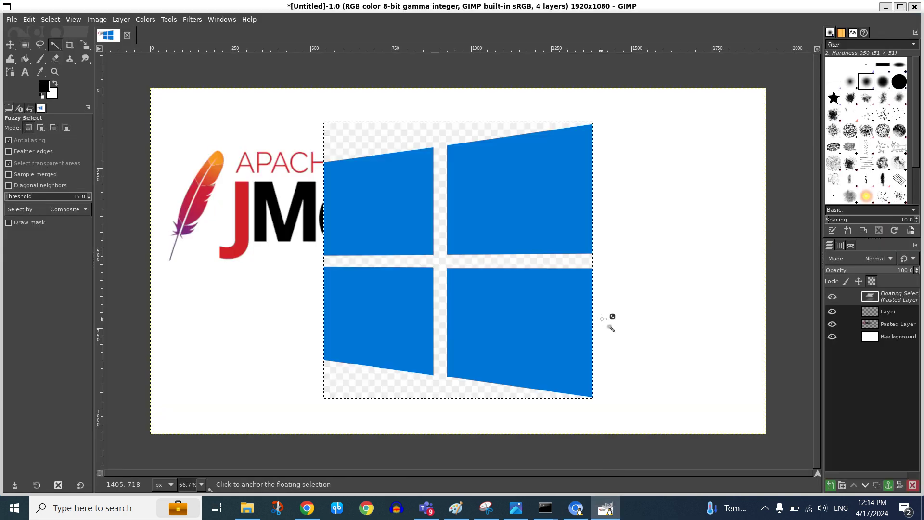
{"action": "key", "text": "ctrl+z"}
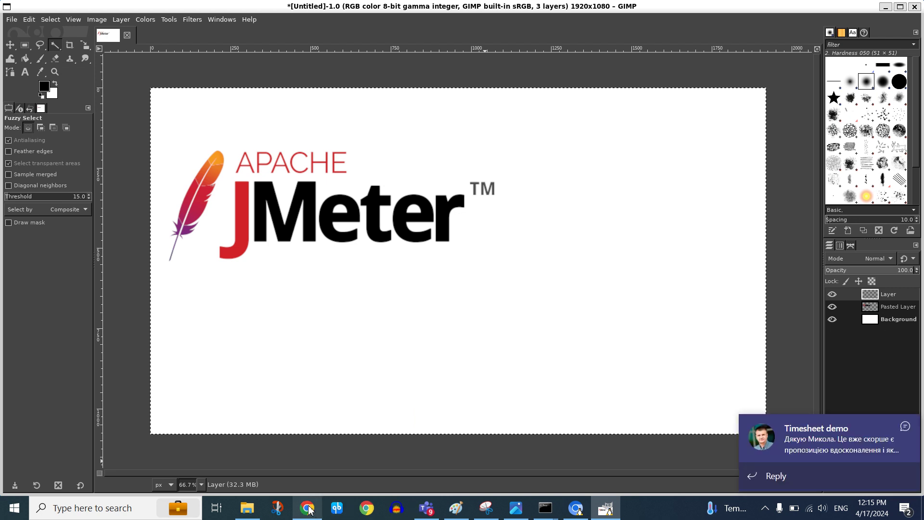
{"action": "left_click", "coordinate": [905, 426]}
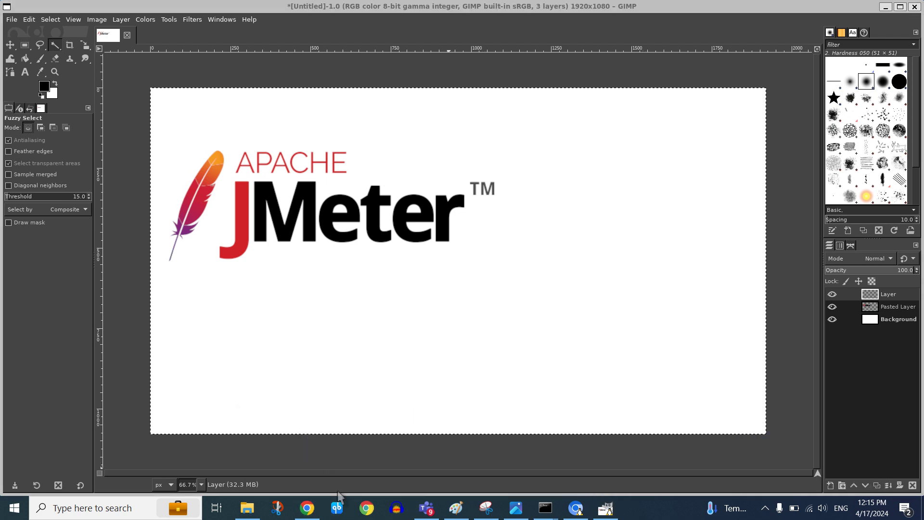
{"action": "left_click", "coordinate": [570, 507]}
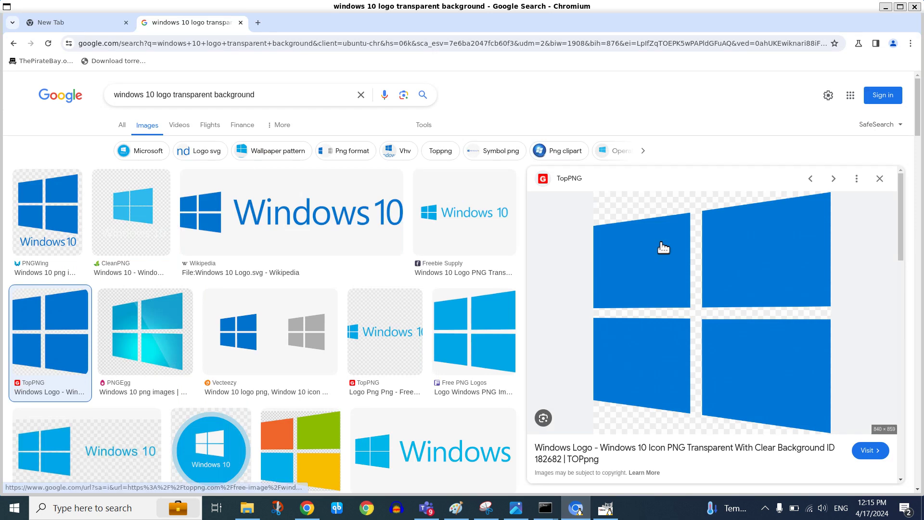
- Search Google Images for 'windows 10 logo white background'
{"action": "left_click", "coordinate": [879, 179]}
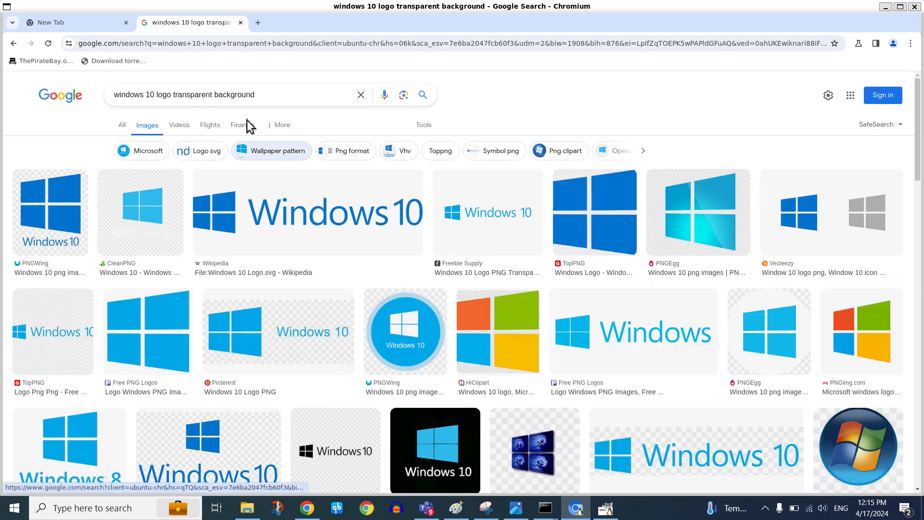
{"action": "left_click", "coordinate": [213, 95]}
{"action": "key", "text": "BackSpace"}
{"action": "key", "text": "BackSpace"}
{"action": "key", "text": "BackSpace"}
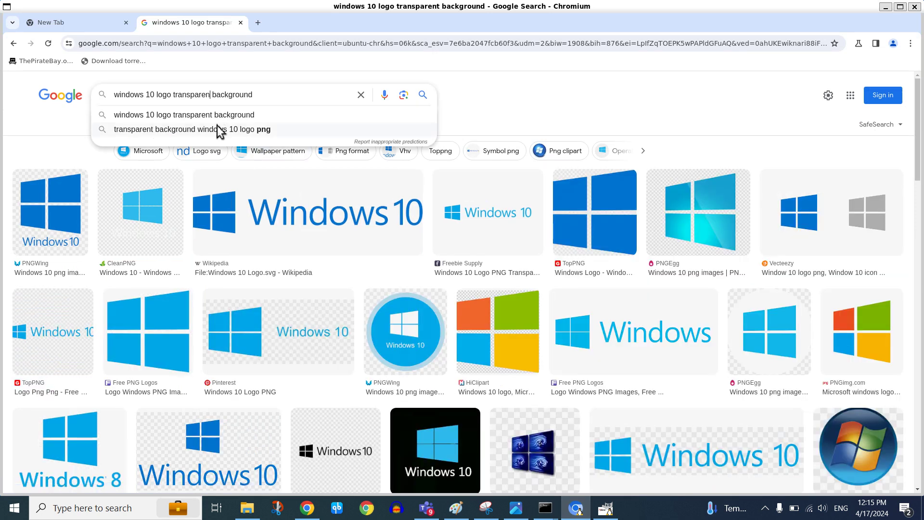
{"action": "key", "text": "BackSpace"}
{"action": "key", "text": "BackSpace"}
{"action": "key", "text": "BackSpace"}
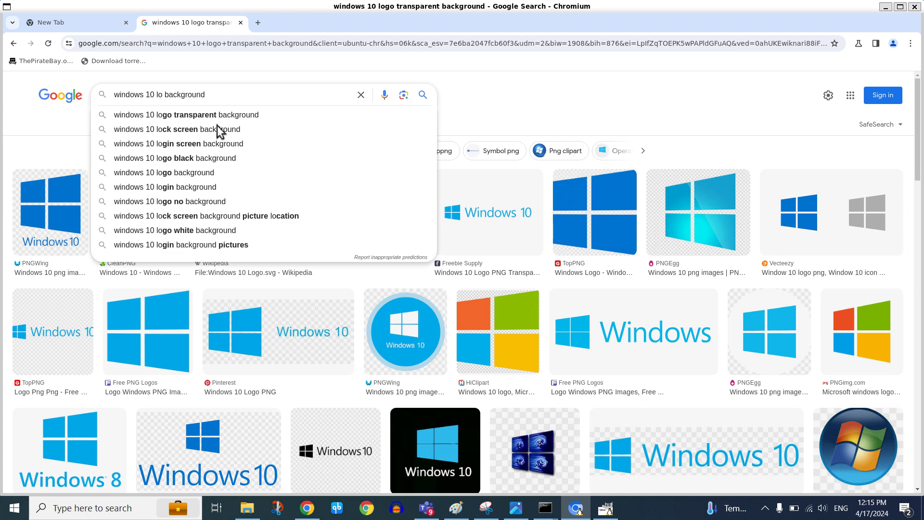
{"action": "type", "text": "go white"}
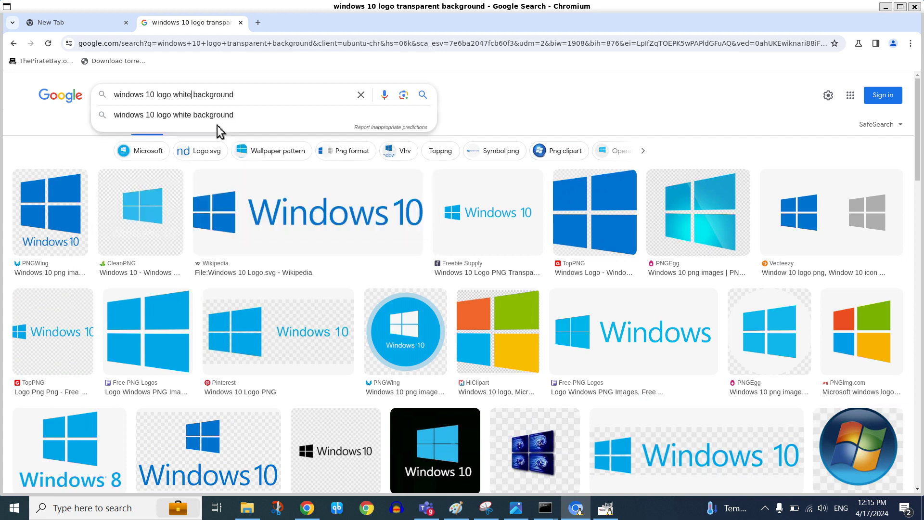
{"action": "key", "text": "Return"}
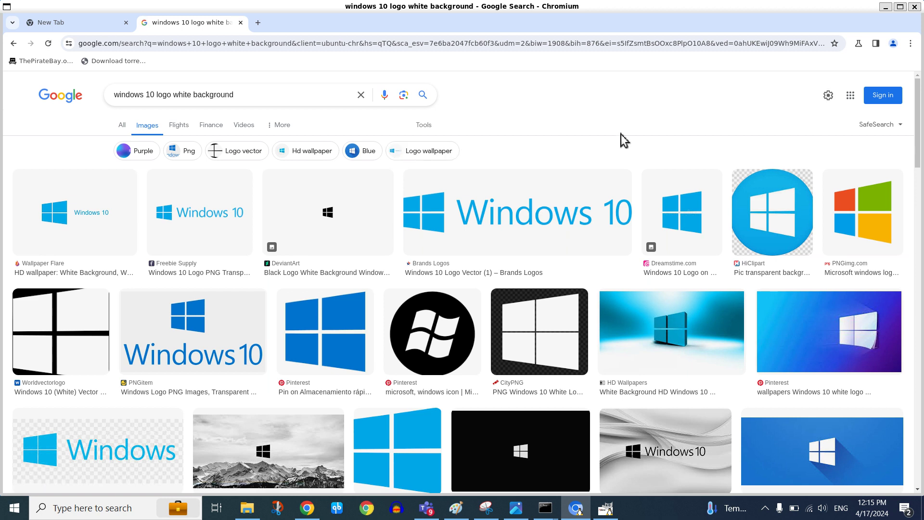
- Browse the results and preview the Dreamstime Windows logo
{"action": "scroll", "coordinate": [917, 145], "scroll_direction": "down", "scroll_amount": 2}
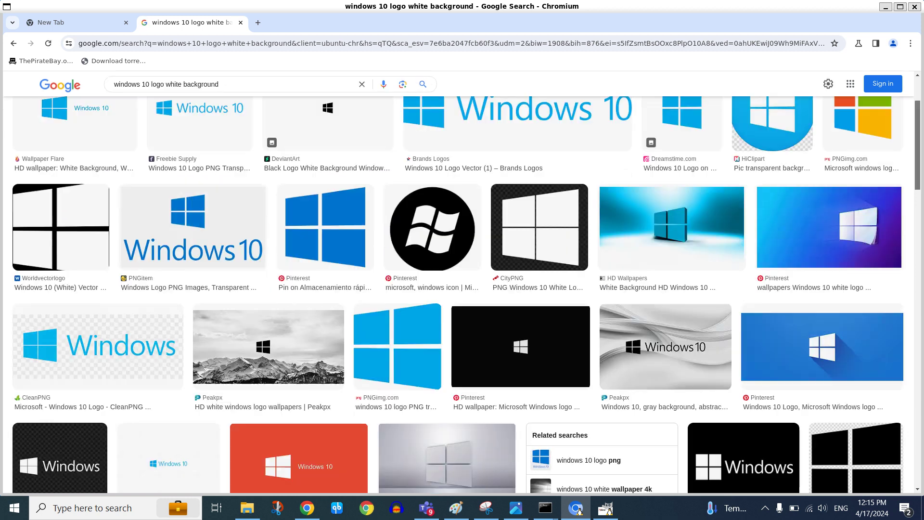
{"action": "scroll", "coordinate": [462, 293], "scroll_direction": "down", "scroll_amount": 3}
{"action": "scroll", "coordinate": [462, 294], "scroll_direction": "down", "scroll_amount": 2}
{"action": "scroll", "coordinate": [462, 294], "scroll_direction": "down", "scroll_amount": 2}
{"action": "scroll", "coordinate": [462, 294], "scroll_direction": "down", "scroll_amount": 2}
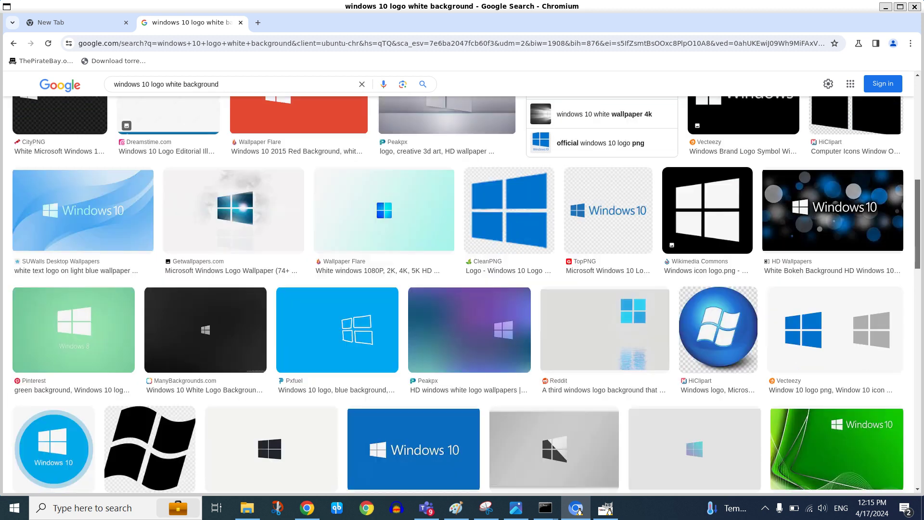
{"action": "scroll", "coordinate": [462, 294], "scroll_direction": "down", "scroll_amount": 1}
{"action": "scroll", "coordinate": [462, 294], "scroll_direction": "down", "scroll_amount": 1}
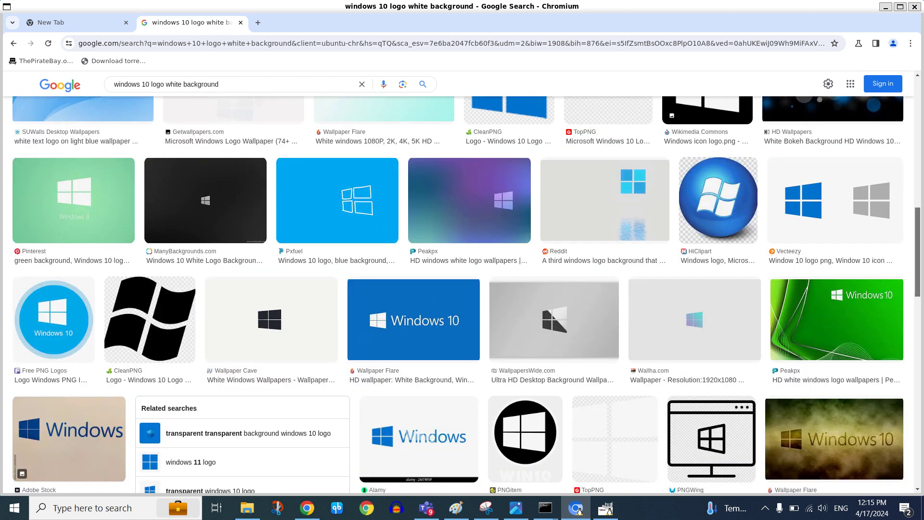
{"action": "scroll", "coordinate": [921, 324], "scroll_direction": "down", "scroll_amount": 2}
{"action": "scroll", "coordinate": [921, 324], "scroll_direction": "down", "scroll_amount": 2}
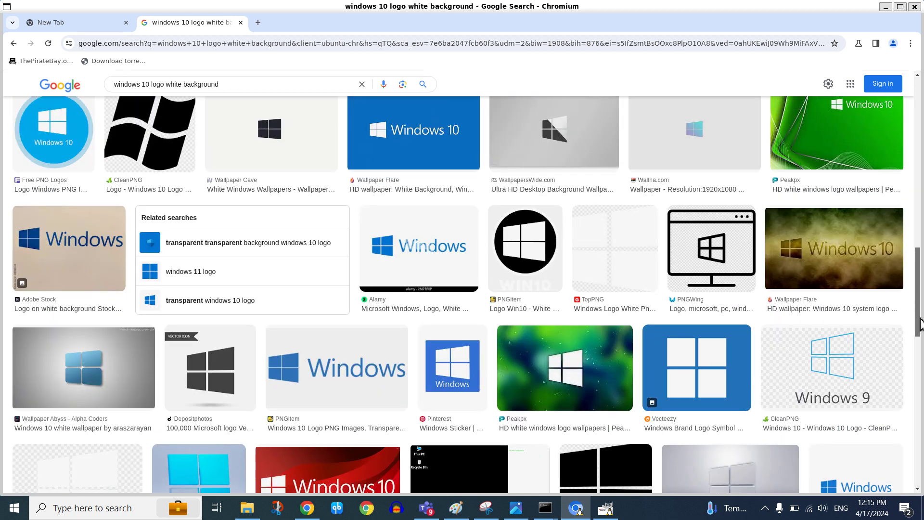
{"action": "left_click_drag", "start_coordinate": [921, 324], "coordinate": [907, 385]}
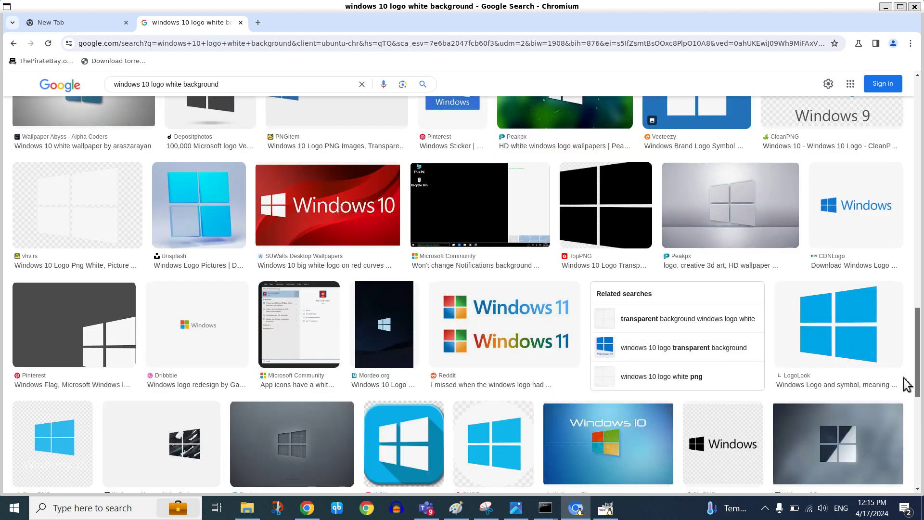
{"action": "left_click_drag", "start_coordinate": [907, 385], "coordinate": [914, 154]}
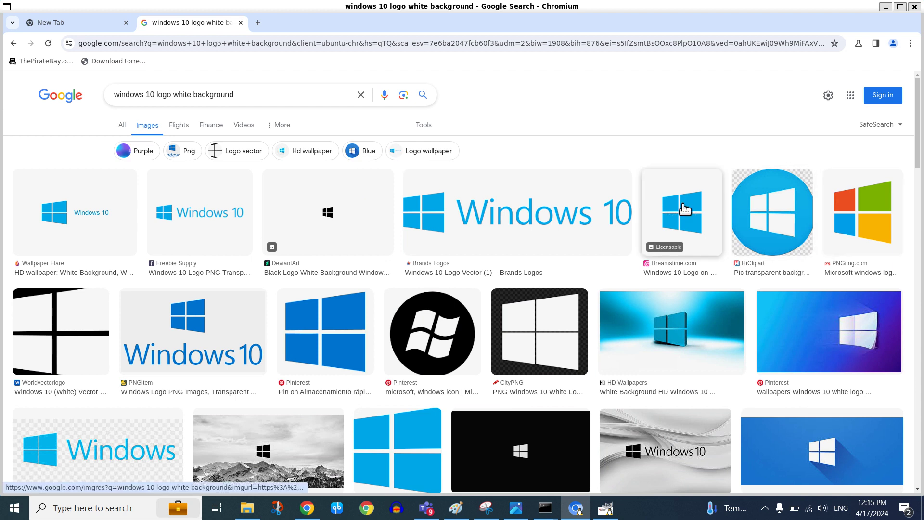
{"action": "left_click", "coordinate": [685, 211]}
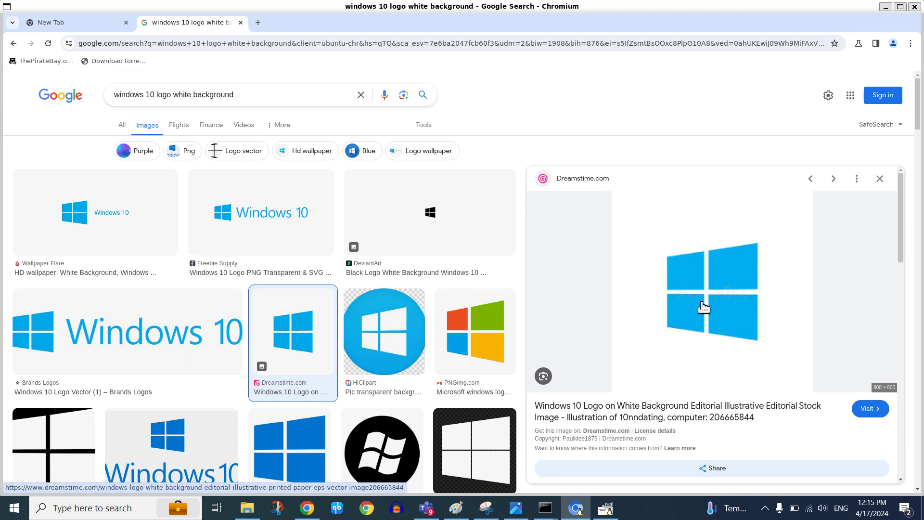
{"action": "left_click", "coordinate": [880, 179]}
- Copy the round blue HiClipart Windows logo and return to GIMP
{"action": "left_click", "coordinate": [767, 243]}
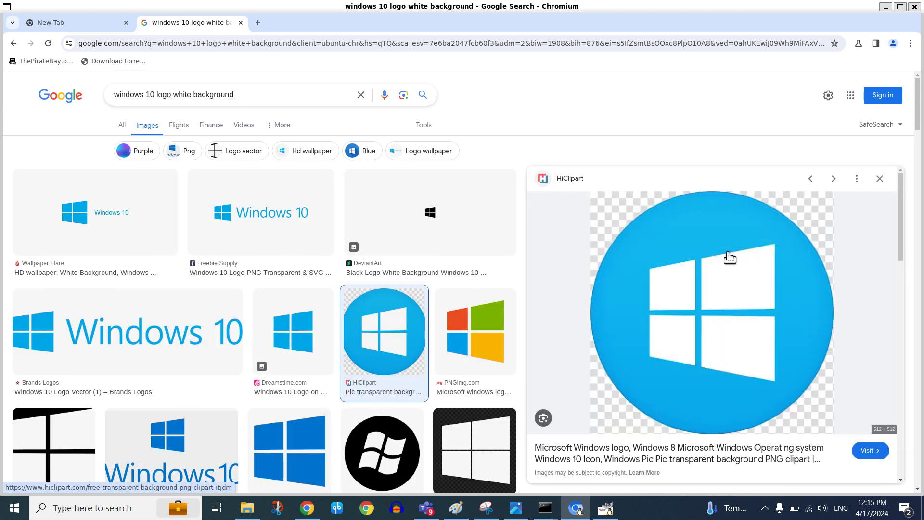
{"action": "right_click", "coordinate": [696, 287]}
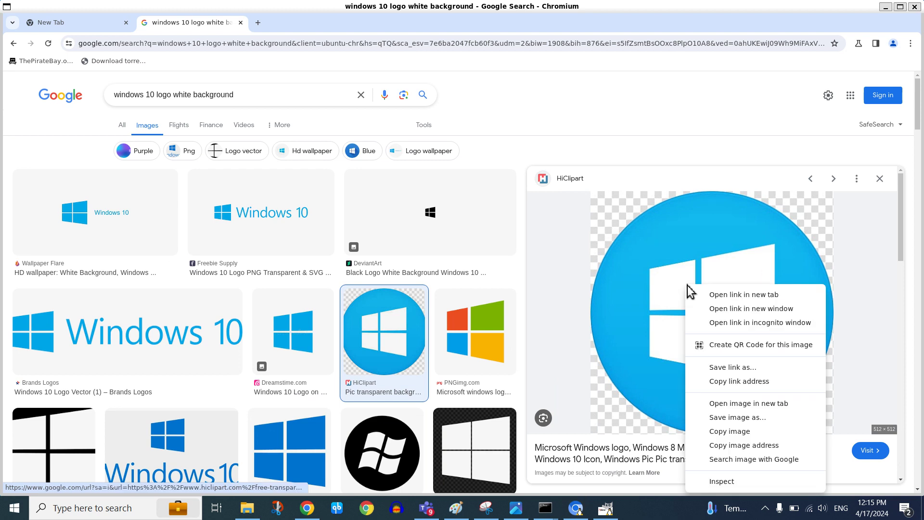
{"action": "left_click", "coordinate": [770, 431]}
{"action": "left_click", "coordinate": [606, 508]}
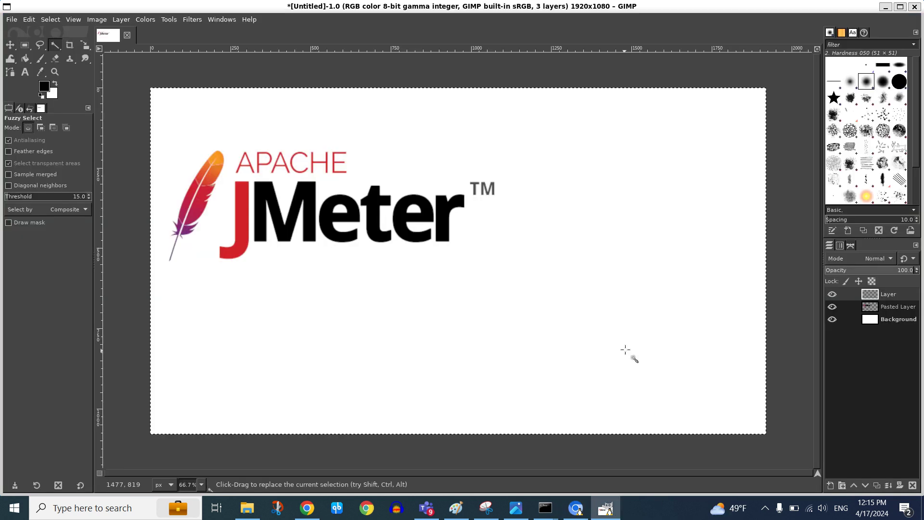
- Paste the round Windows logo and move it down-right of the JMeter logo
{"action": "key", "text": "ctrl+v"}
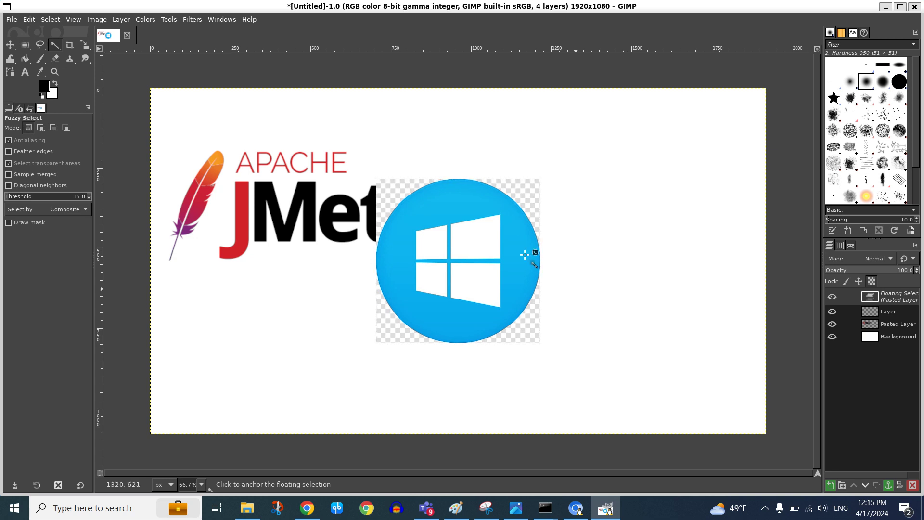
{"action": "key", "text": "m"}
{"action": "mouse_move", "coordinate": [512, 251]}
{"action": "left_mouse_down"}
{"action": "mouse_move", "coordinate": [679, 313]}
{"action": "mouse_move", "coordinate": [675, 305]}
{"action": "left_mouse_up"}
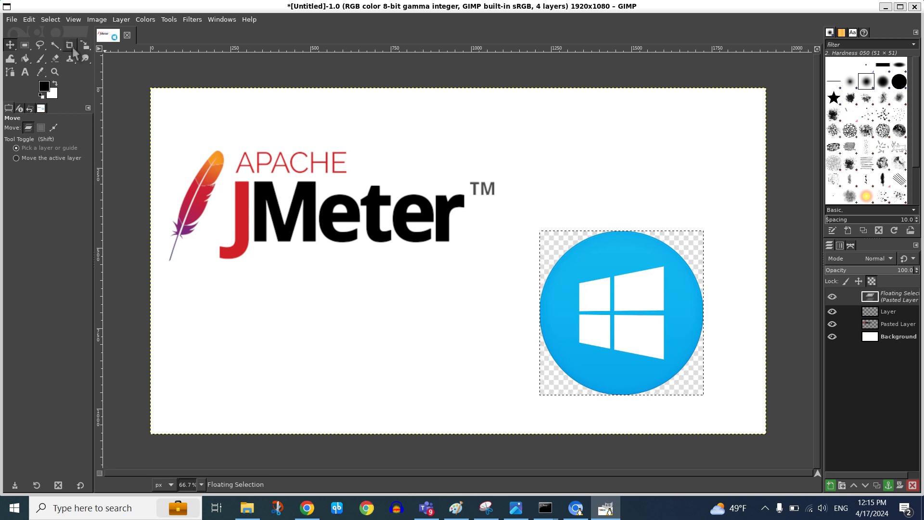
{"action": "left_click", "coordinate": [73, 50]}
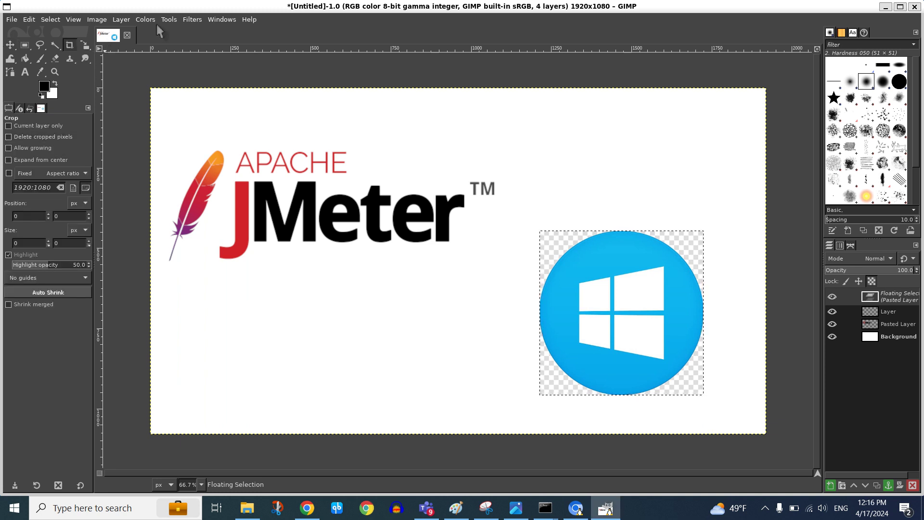
{"action": "left_click", "coordinate": [169, 19]}
{"action": "mouse_move", "coordinate": [195, 33]}
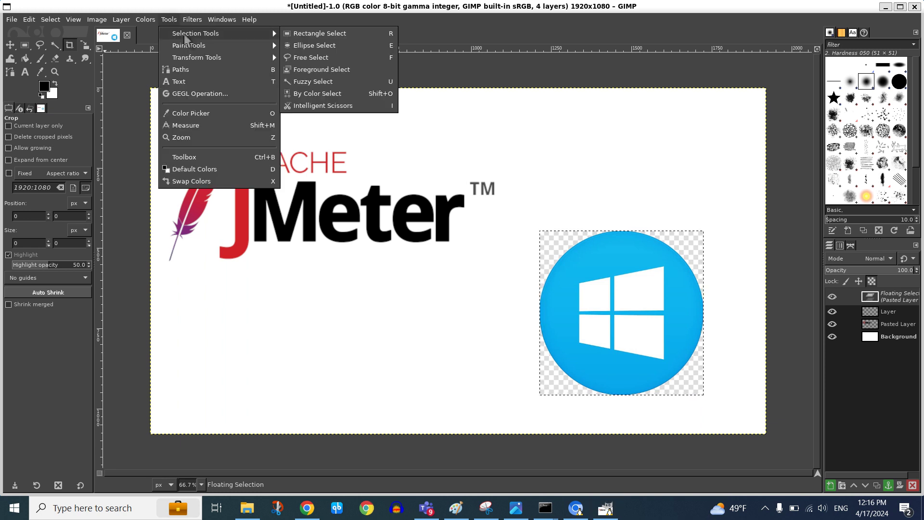
- Raise and anchor the round logo, then draw a first ellipse selection over it
{"action": "left_click", "coordinate": [338, 47]}
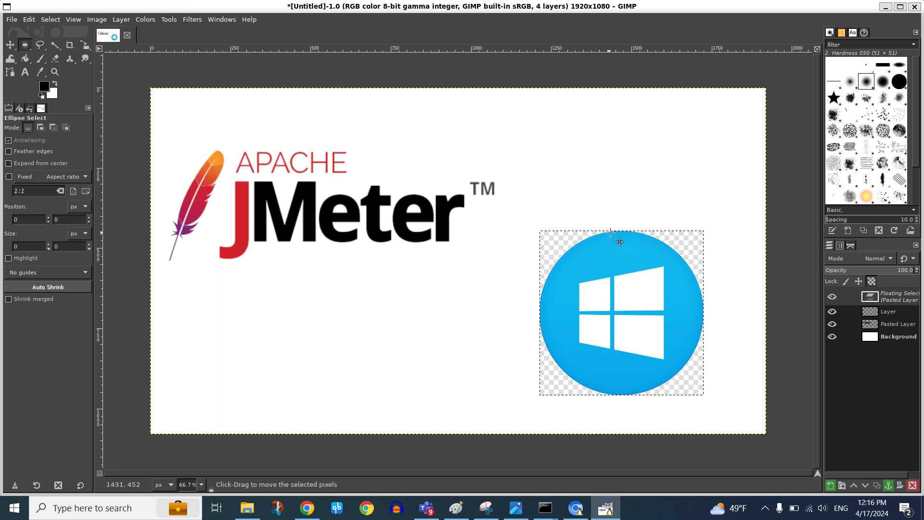
{"action": "left_click_drag", "start_coordinate": [612, 233], "coordinate": [614, 171]}
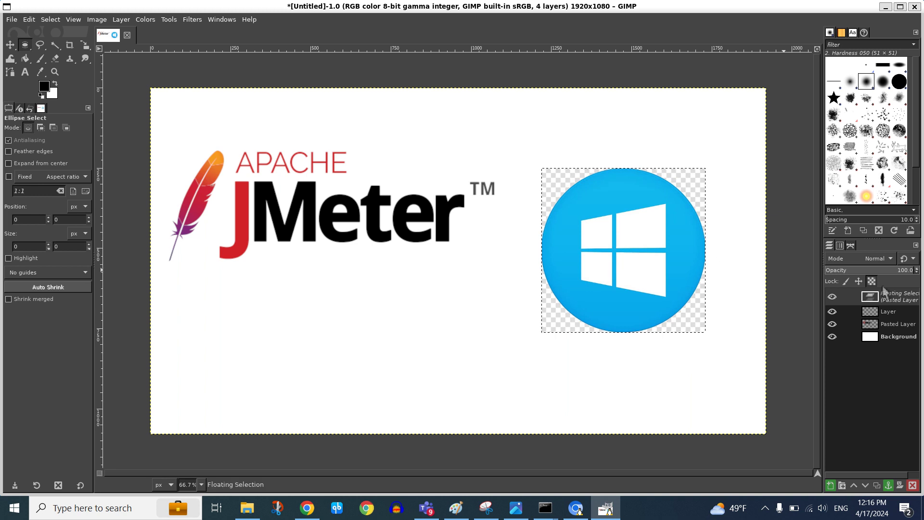
{"action": "left_click", "coordinate": [730, 377]}
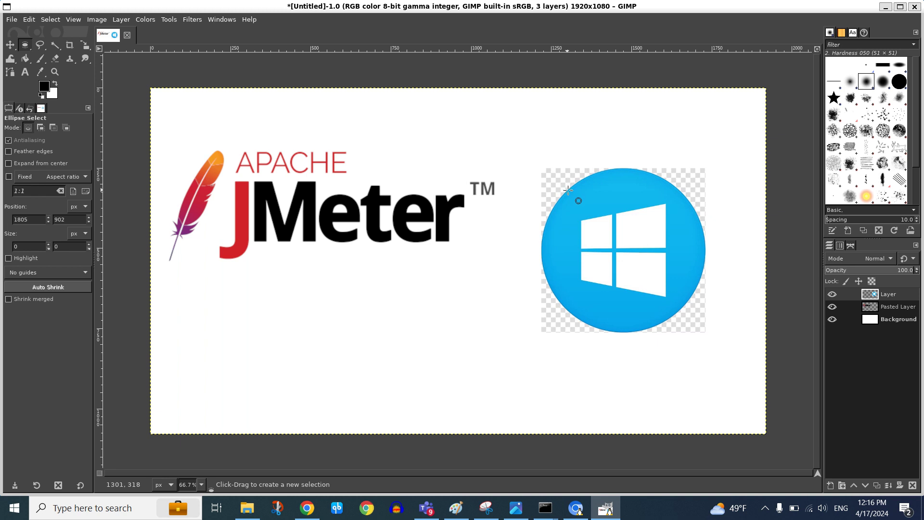
{"action": "left_click_drag", "start_coordinate": [567, 190], "coordinate": [716, 333]}
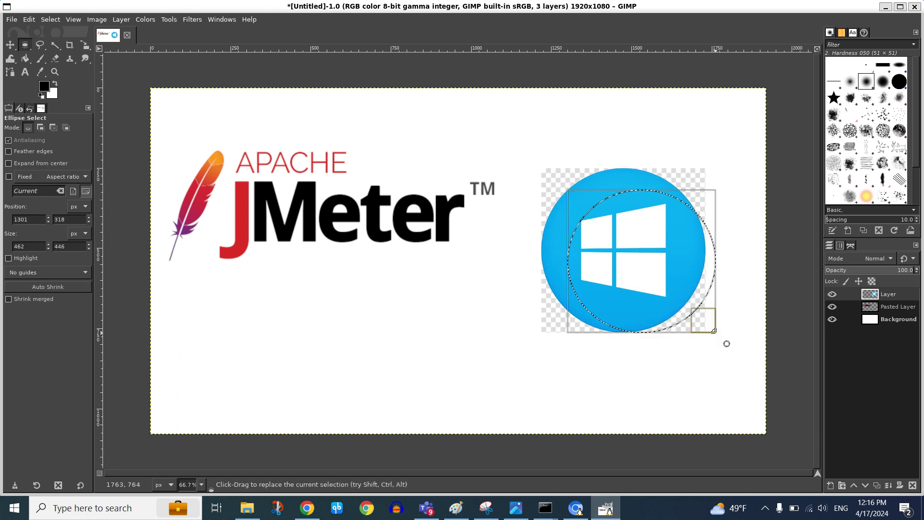
{"action": "left_click", "coordinate": [9, 45]}
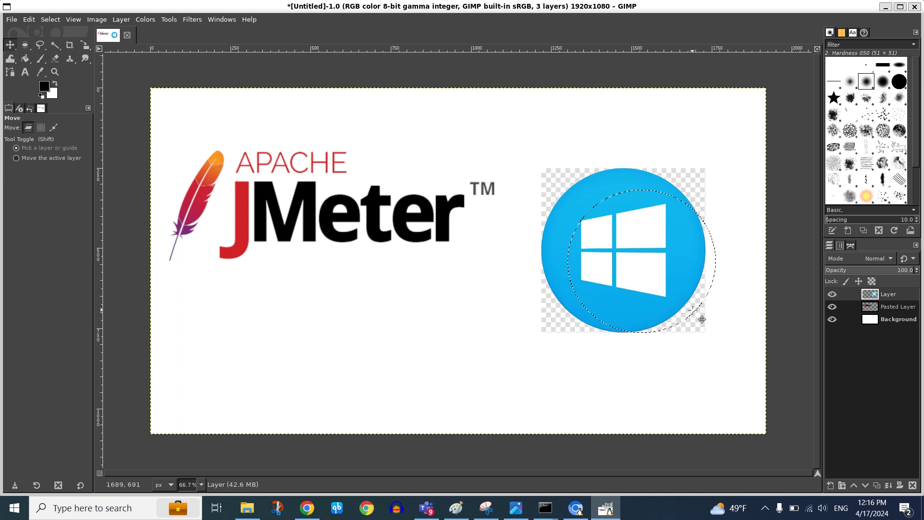
{"action": "left_click_drag", "start_coordinate": [692, 315], "coordinate": [694, 310]}
{"action": "left_click", "coordinate": [632, 191]}
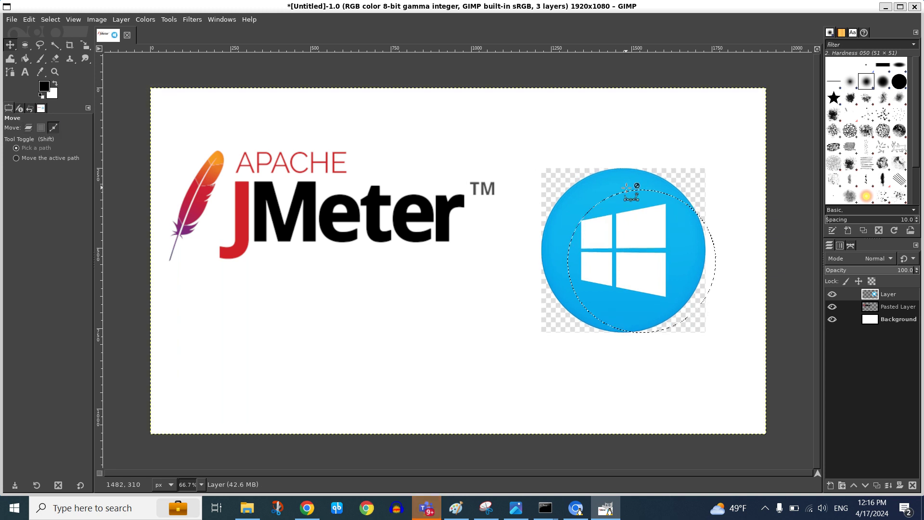
- Redraw the ellipse selection and adjust its corners to hug the logo's circular edge
{"action": "key", "text": "ctrl+shift+a"}
{"action": "key", "text": "e"}
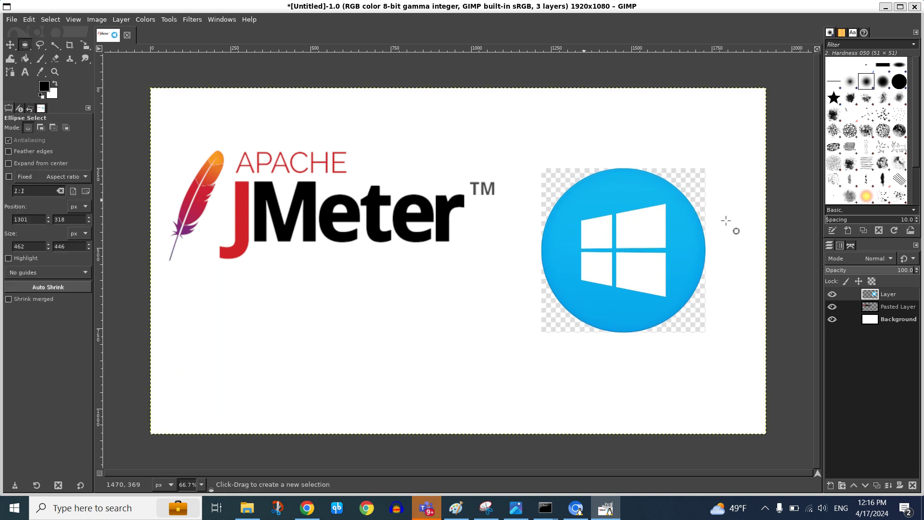
{"action": "left_click_drag", "start_coordinate": [559, 180], "coordinate": [711, 339]}
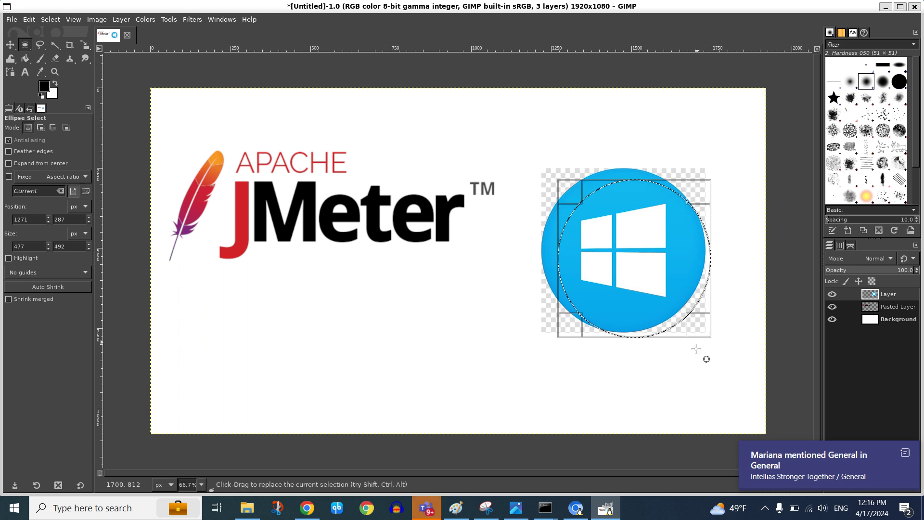
{"action": "left_click_drag", "start_coordinate": [711, 337], "coordinate": [700, 328]}
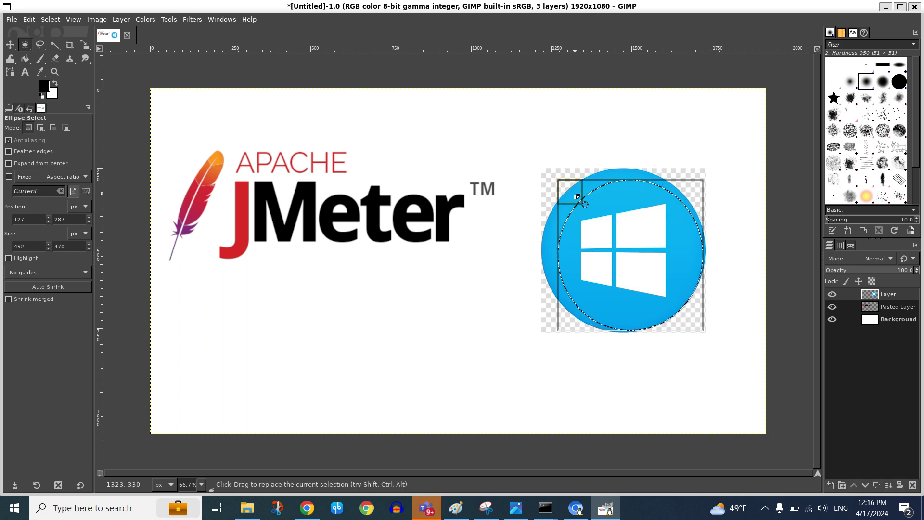
{"action": "left_click_drag", "start_coordinate": [586, 204], "coordinate": [571, 192]}
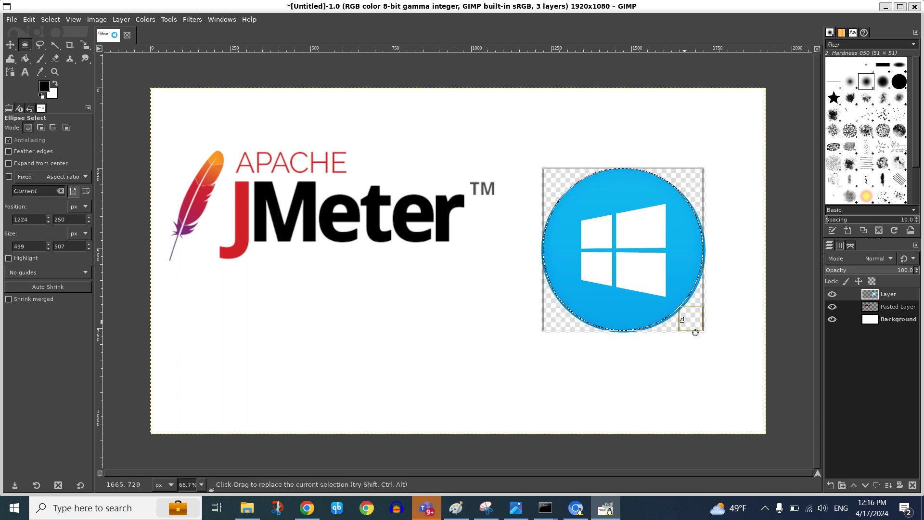
{"action": "left_click_drag", "start_coordinate": [695, 329], "coordinate": [697, 335]}
- Cut the circular logo selection to the clipboard
{"action": "key", "text": "ctrl+x"}
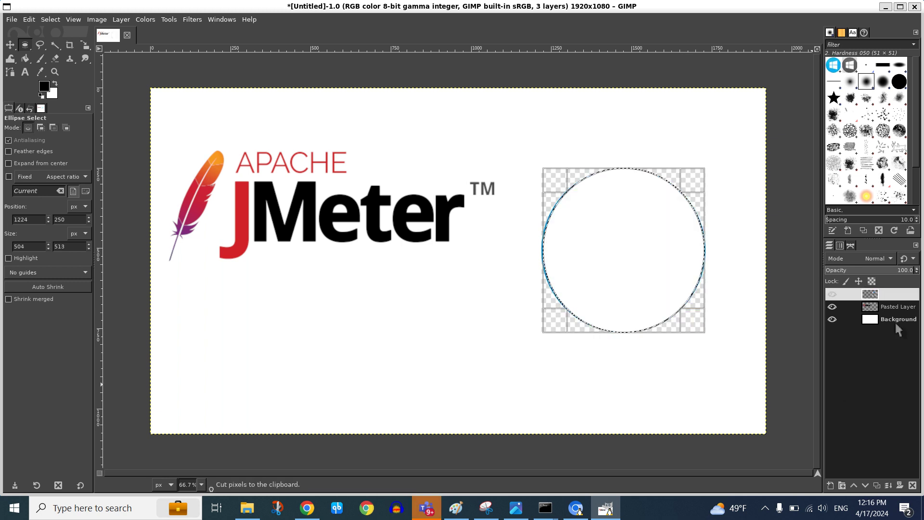
{"action": "left_click", "coordinate": [831, 295]}
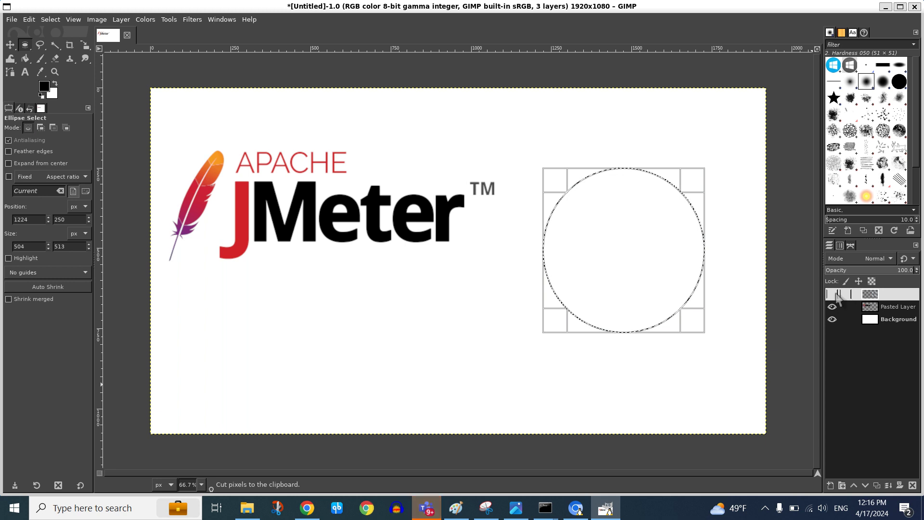
{"action": "left_click", "coordinate": [832, 294]}
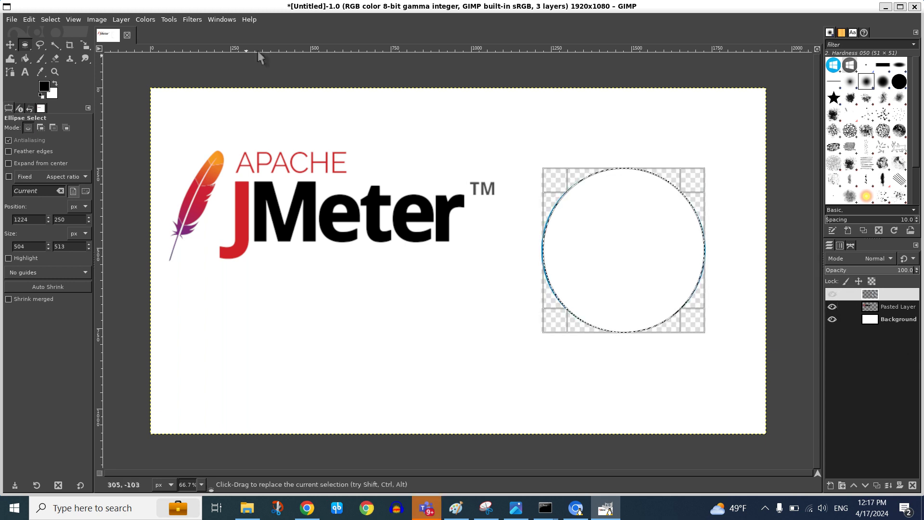
- Paste the logo onto a new transparent layer, moved to the lower right and anchored
{"action": "left_click", "coordinate": [121, 19]}
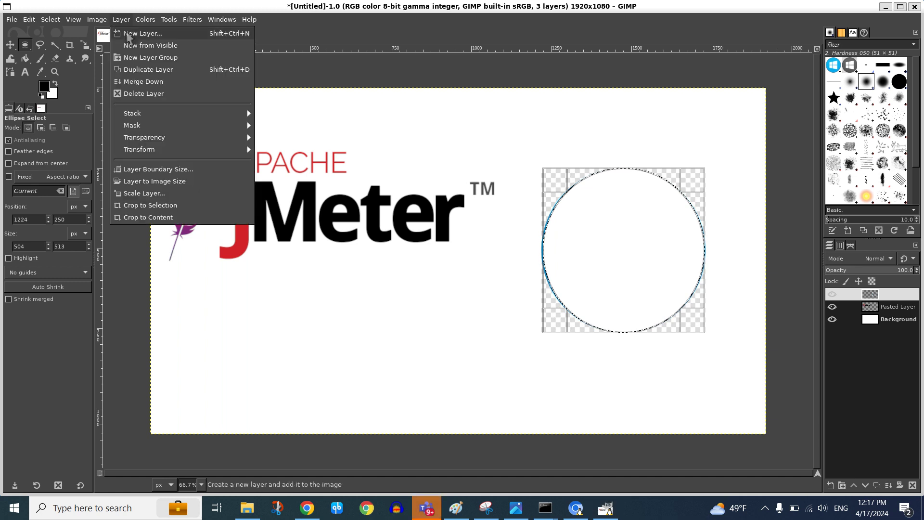
{"action": "left_click", "coordinate": [140, 31]}
{"action": "left_click", "coordinate": [580, 378]}
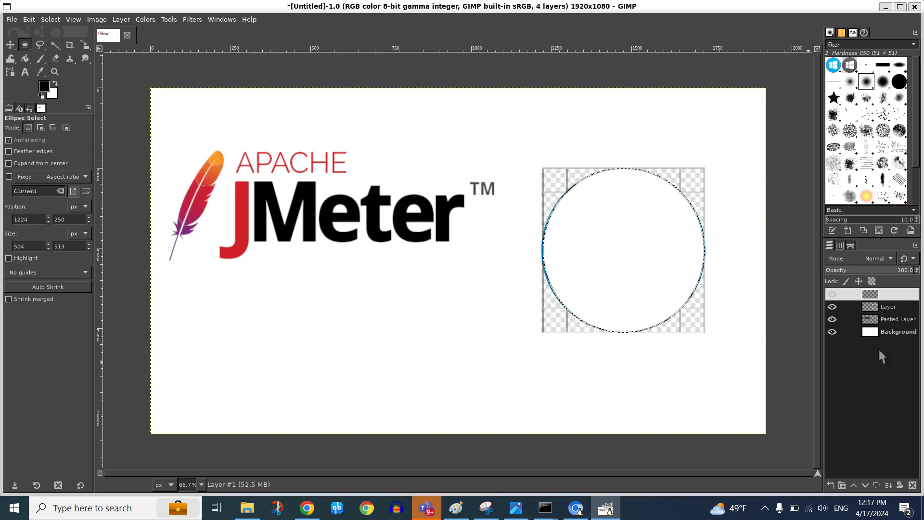
{"action": "left_click", "coordinate": [615, 376]}
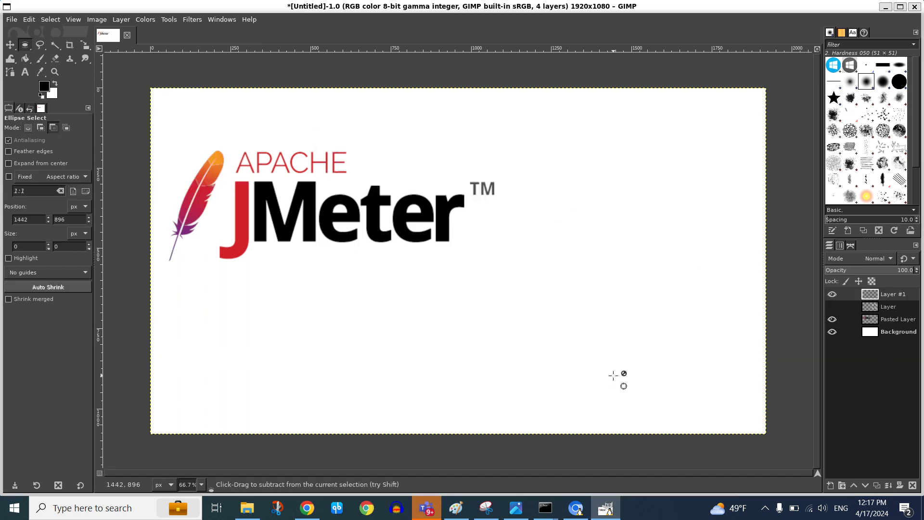
{"action": "key", "text": "ctrl+v"}
{"action": "left_click", "coordinate": [10, 45]}
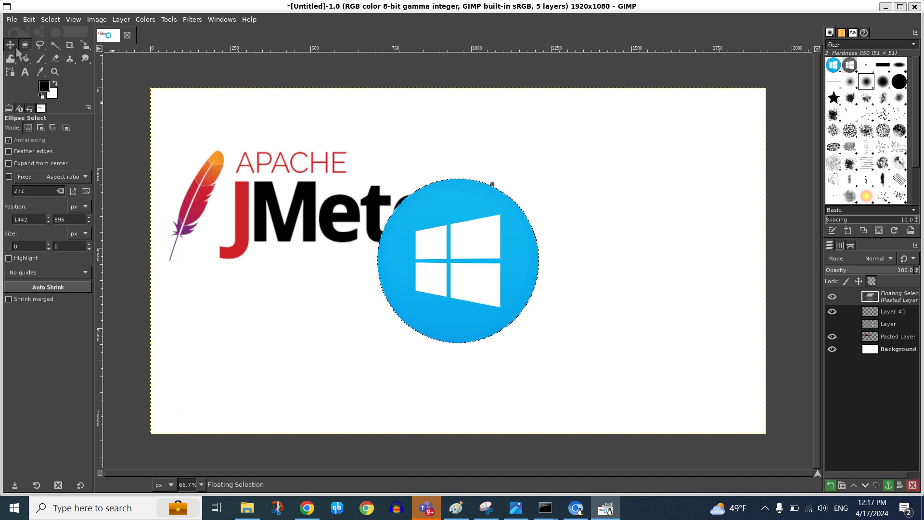
{"action": "left_click_drag", "start_coordinate": [434, 264], "coordinate": [617, 327]}
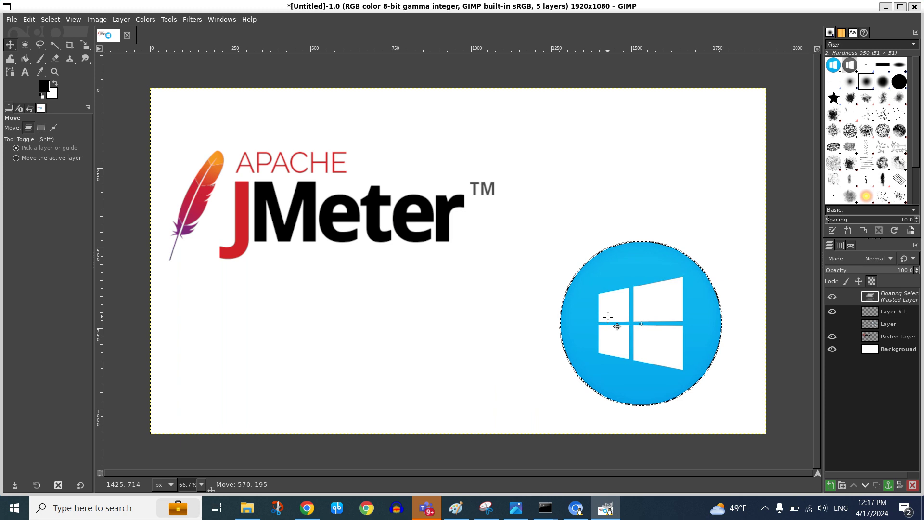
{"action": "left_click", "coordinate": [744, 399]}
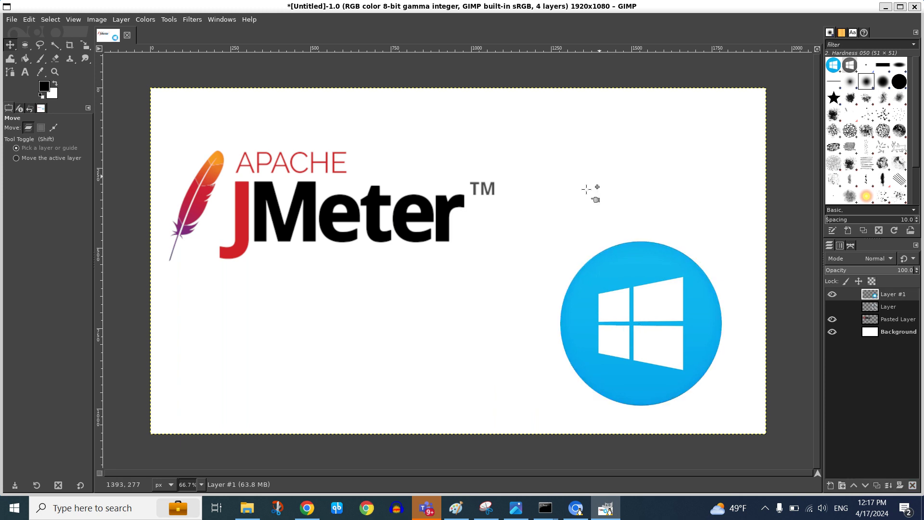
- Add a new layer with letter-spaced 'INSTALLING' text near the top
{"action": "left_click", "coordinate": [122, 20]}
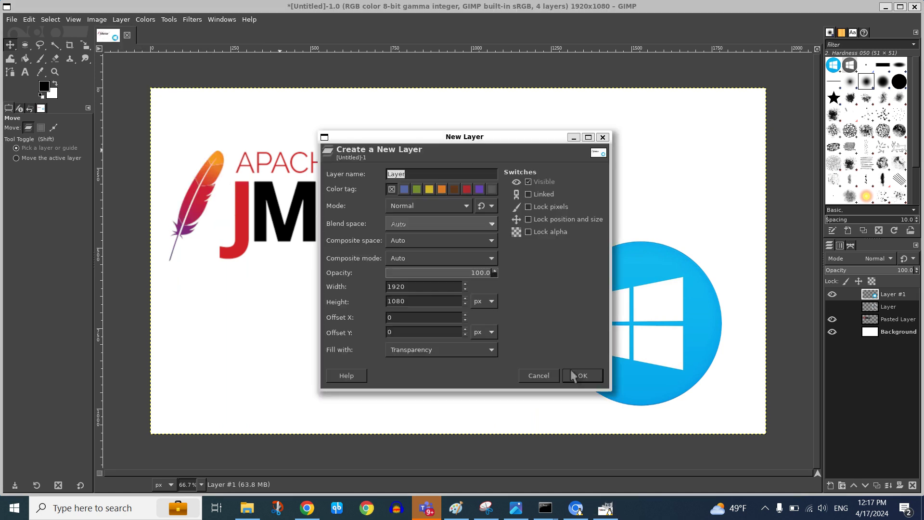
{"action": "left_click", "coordinate": [574, 377]}
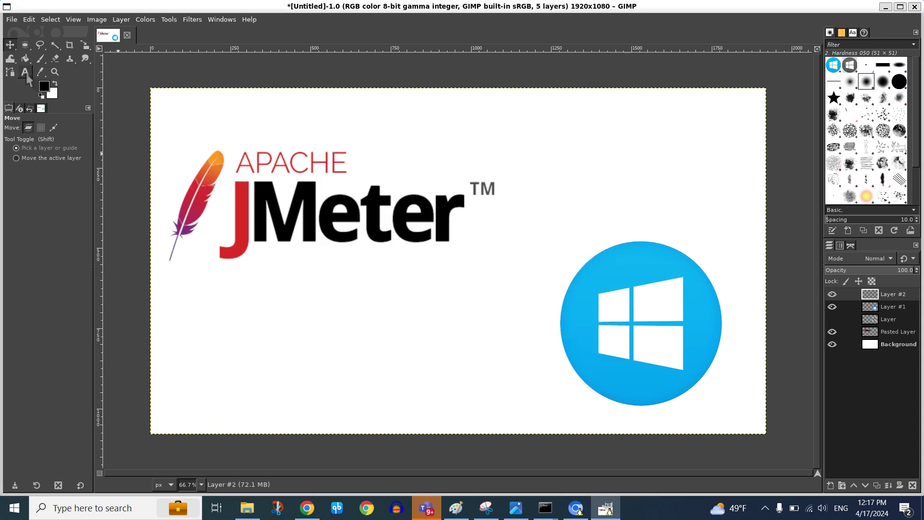
{"action": "left_click", "coordinate": [25, 73]}
{"action": "left_click", "coordinate": [366, 120]}
{"action": "type", "text": "IN"}
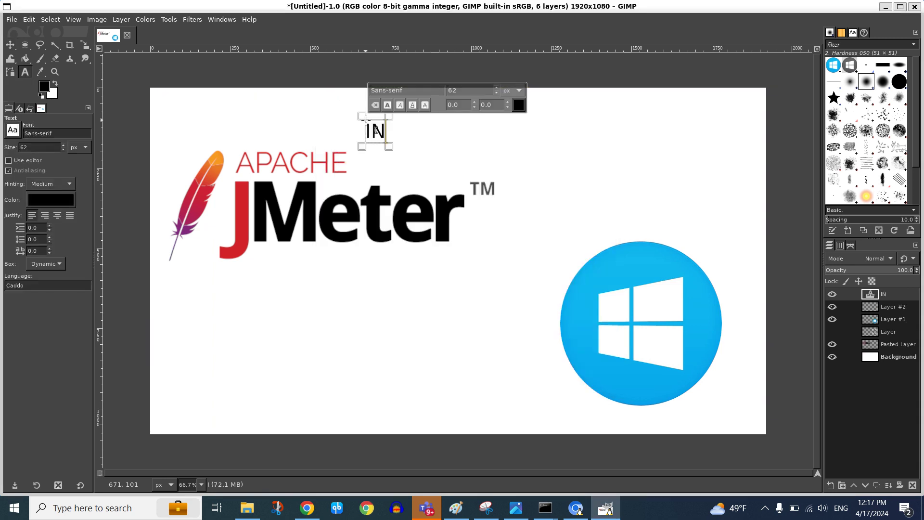
{"action": "type", "text": "STA"}
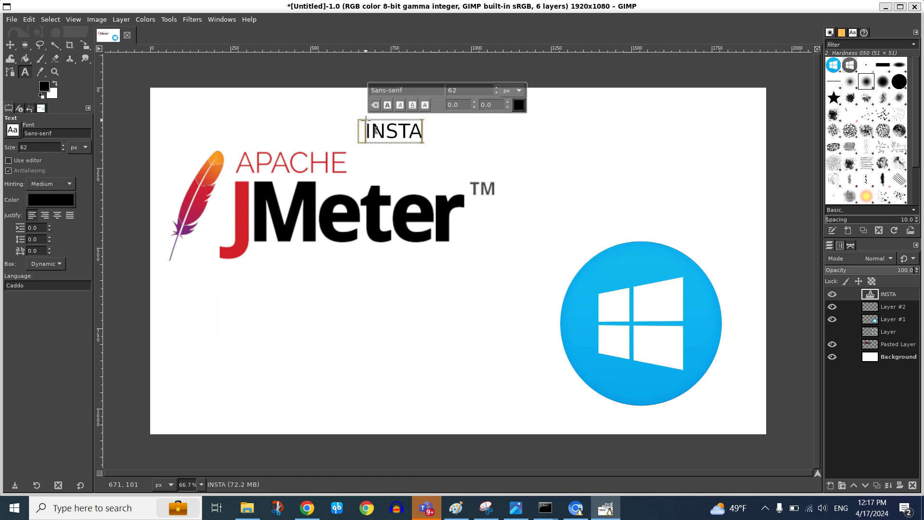
{"action": "type", "text": "LL"}
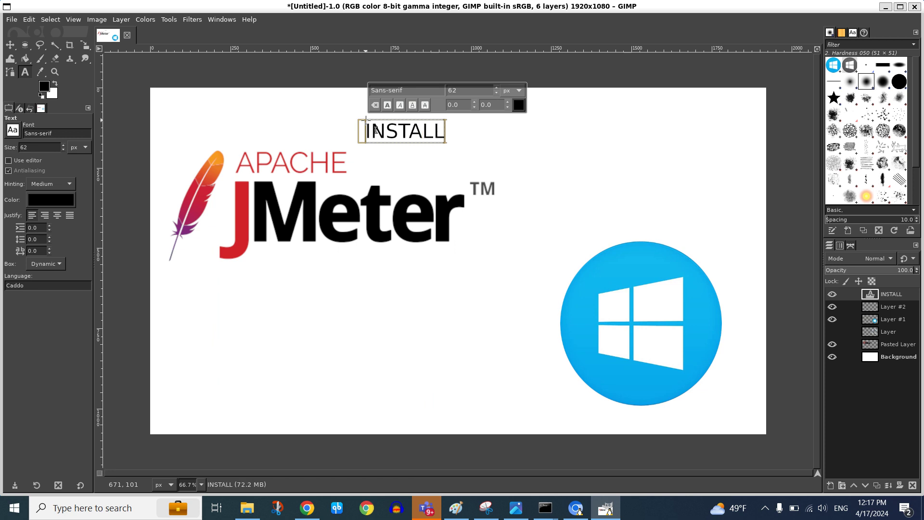
{"action": "type", "text": "ING"}
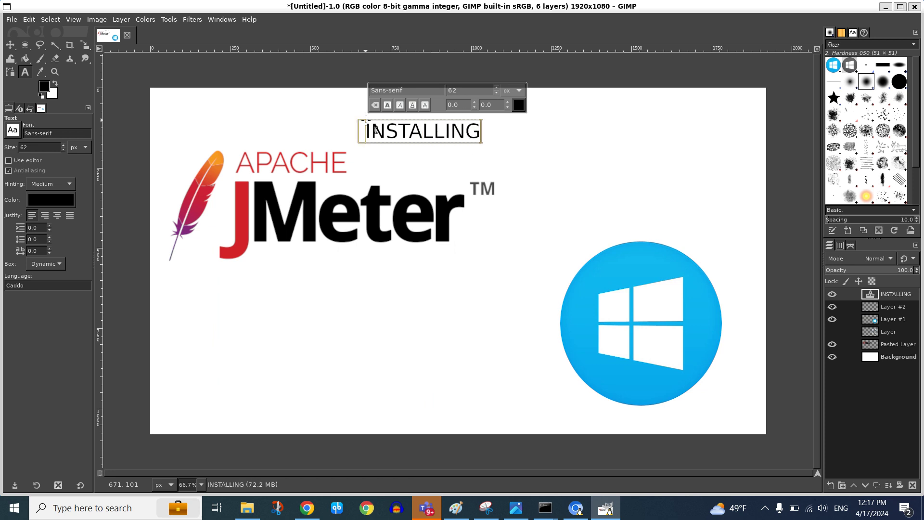
{"action": "key", "text": "Left"}
{"action": "key", "text": "Left"}
{"action": "key", "text": "Home"}
{"action": "key", "text": "Right"}
{"action": "key", "text": "space"}
{"action": "key", "text": "Right"}
{"action": "key", "text": "space"}
{"action": "key", "text": "Right"}
{"action": "key", "text": "space"}
{"action": "key", "text": "Right"}
{"action": "key", "text": "space"}
{"action": "key", "text": "Right"}
{"action": "key", "text": "space"}
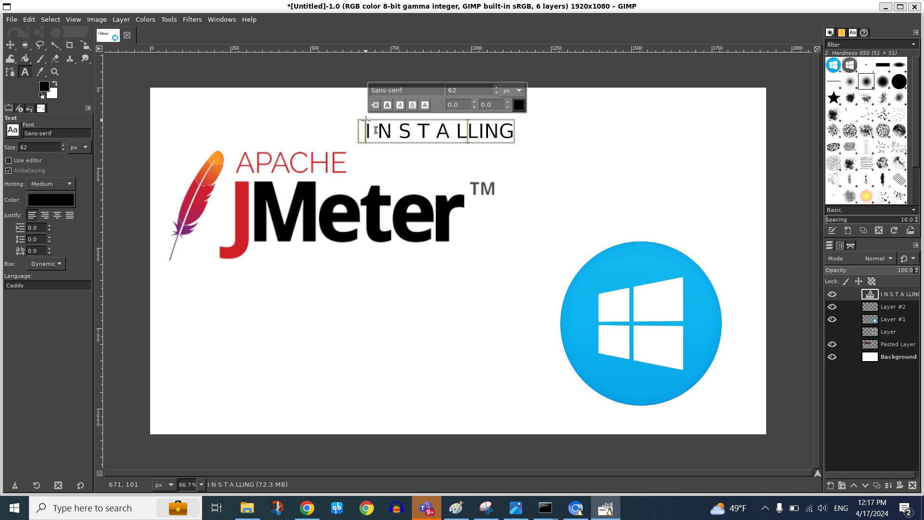
{"action": "key", "text": "space"}
{"action": "key", "text": "Right"}
{"action": "key", "text": "space"}
{"action": "key", "text": "Right"}
{"action": "key", "text": "space"}
{"action": "key", "text": "Right"}
{"action": "key", "text": "space"}
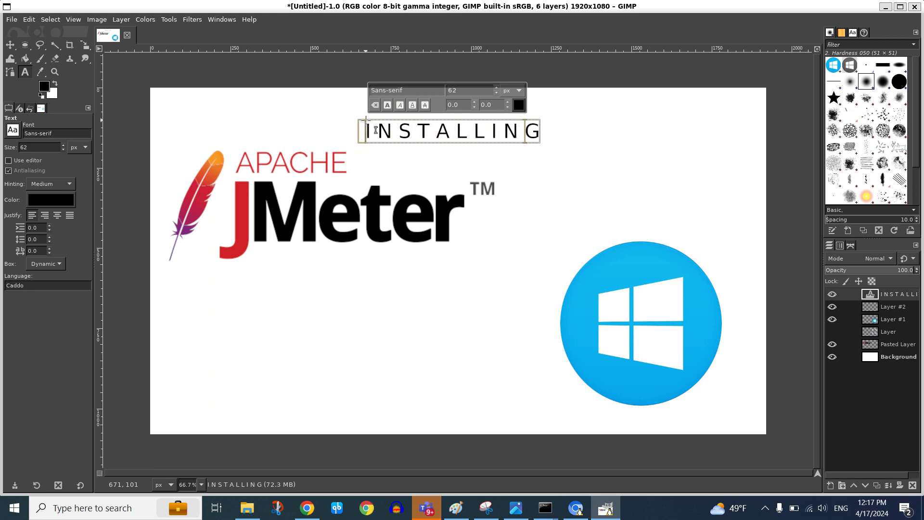
- Make the heading bold, 97 px and light grey c3c3c3, centred at the top
{"action": "key", "text": "ctrl+a"}
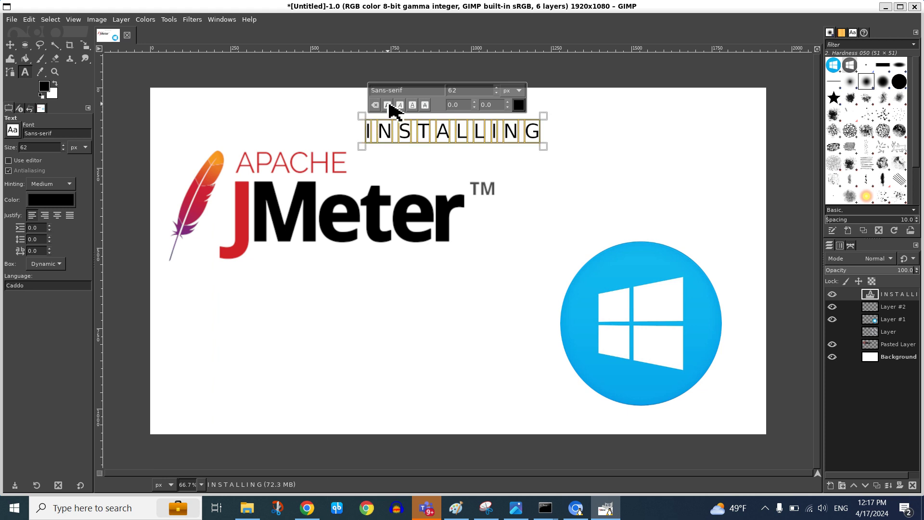
{"action": "left_click", "coordinate": [388, 105]}
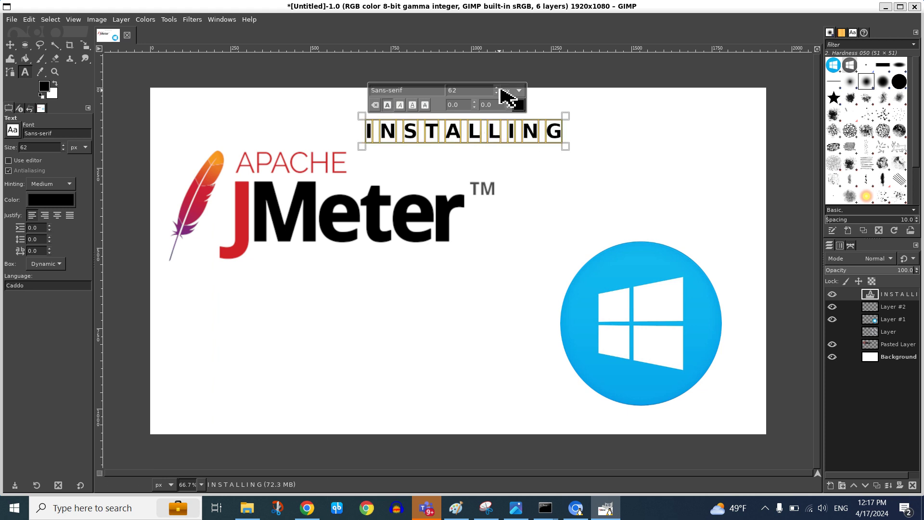
{"action": "scroll", "coordinate": [501, 90], "scroll_direction": "up", "scroll_amount": 20}
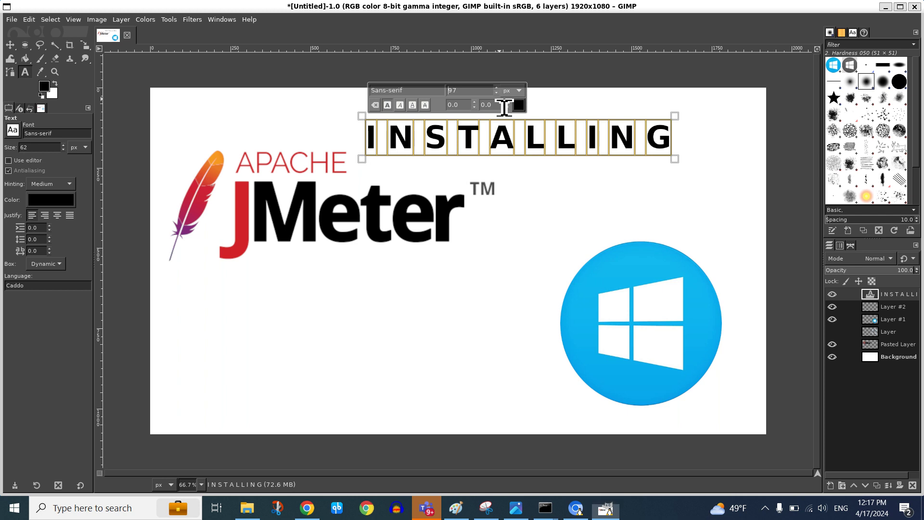
{"action": "left_click", "coordinate": [519, 105]}
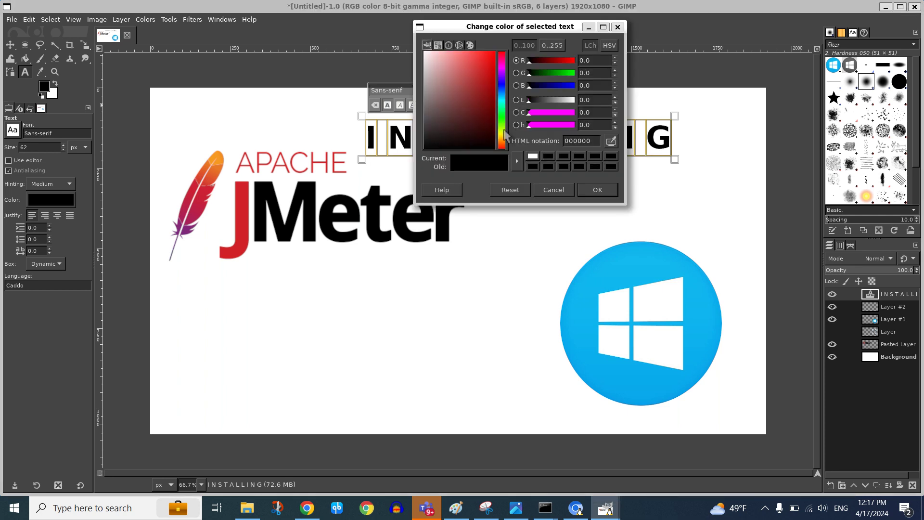
{"action": "left_click", "coordinate": [568, 101]}
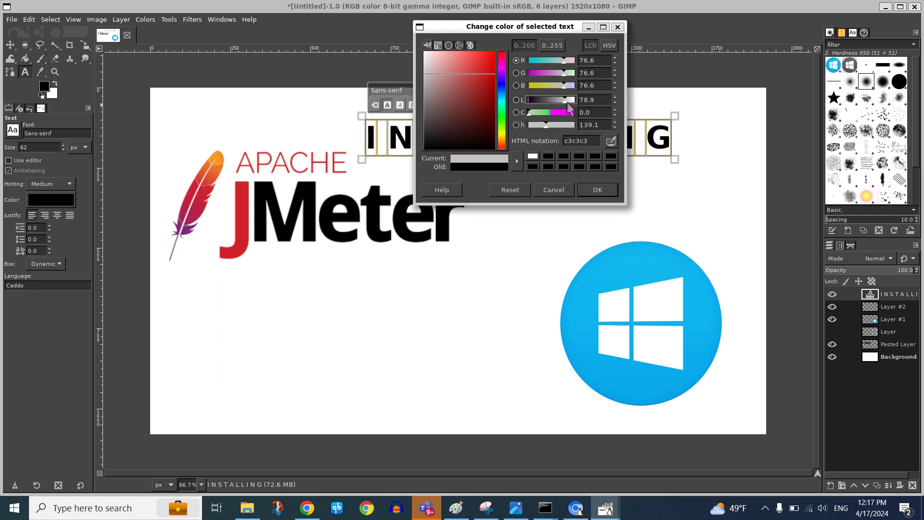
{"action": "left_click", "coordinate": [600, 191]}
{"action": "left_click", "coordinate": [10, 45]}
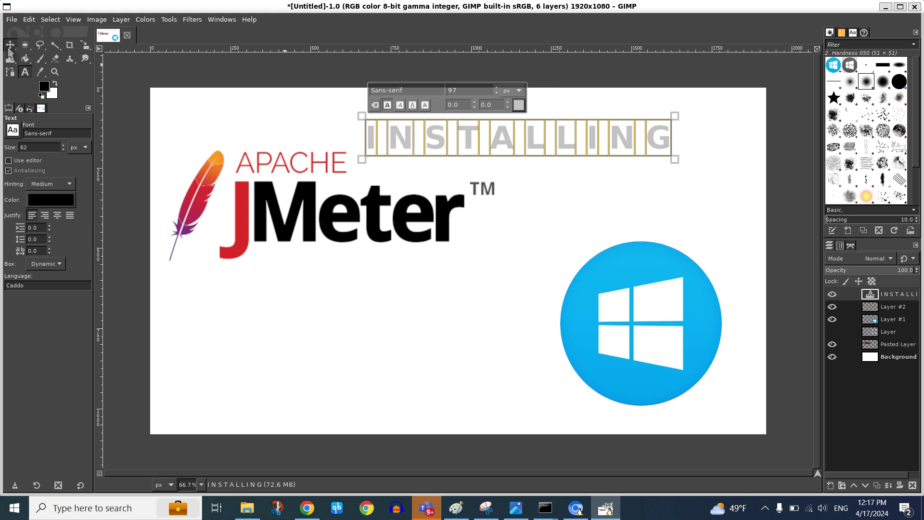
{"action": "left_click_drag", "start_coordinate": [543, 150], "coordinate": [485, 131]}
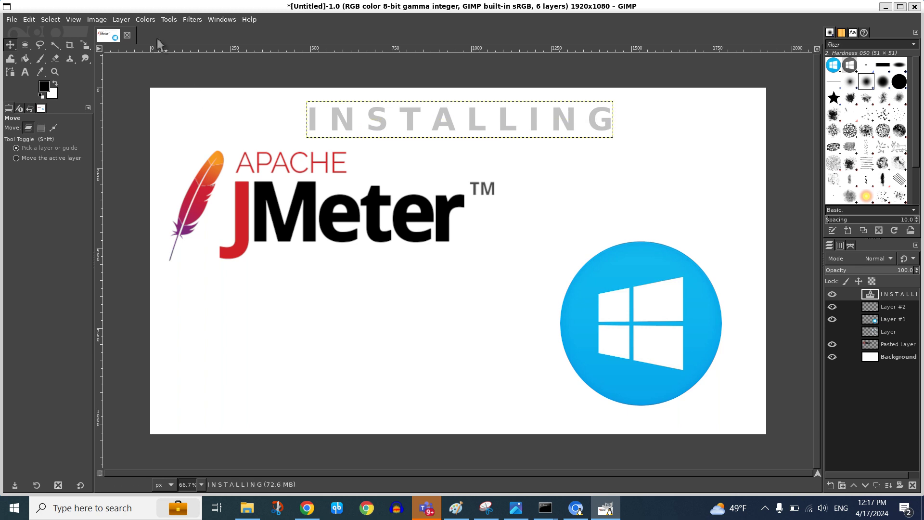
- Add a new layer with 'WINDOWS 10' text below the JMeter logo
{"action": "left_click", "coordinate": [121, 20]}
{"action": "left_click", "coordinate": [140, 34]}
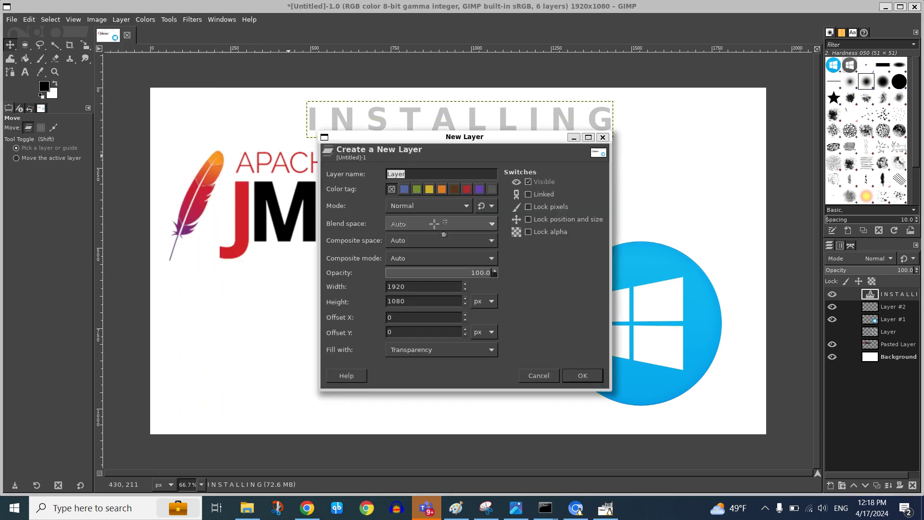
{"action": "left_click", "coordinate": [588, 376]}
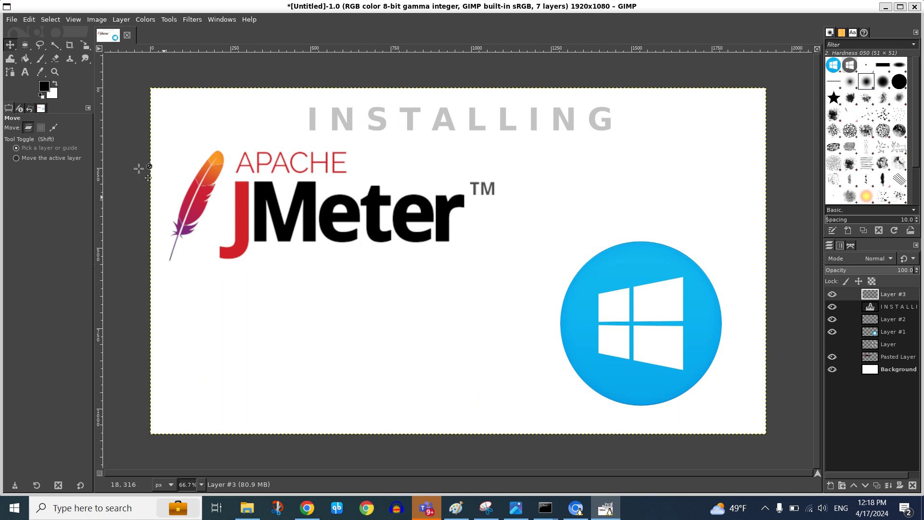
{"action": "key", "text": "t"}
{"action": "left_click", "coordinate": [286, 346]}
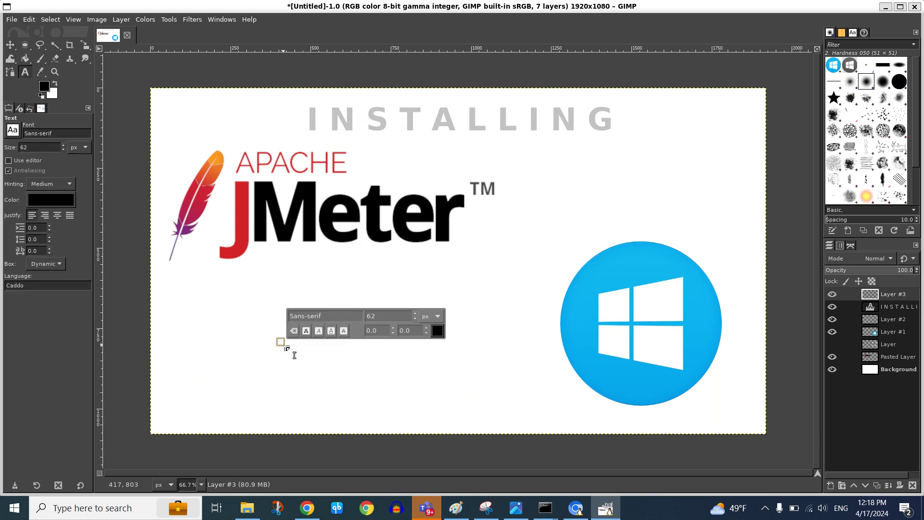
{"action": "type", "text": "WIN"}
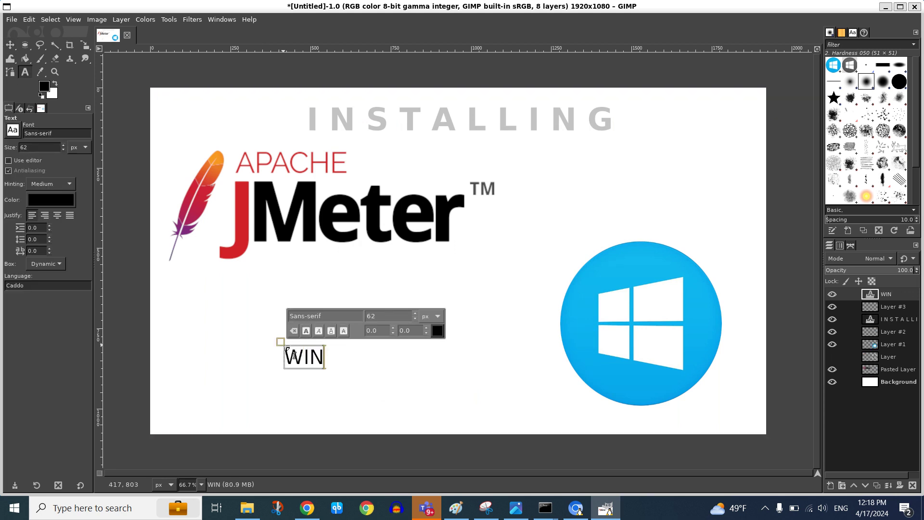
{"action": "type", "text": "DO"}
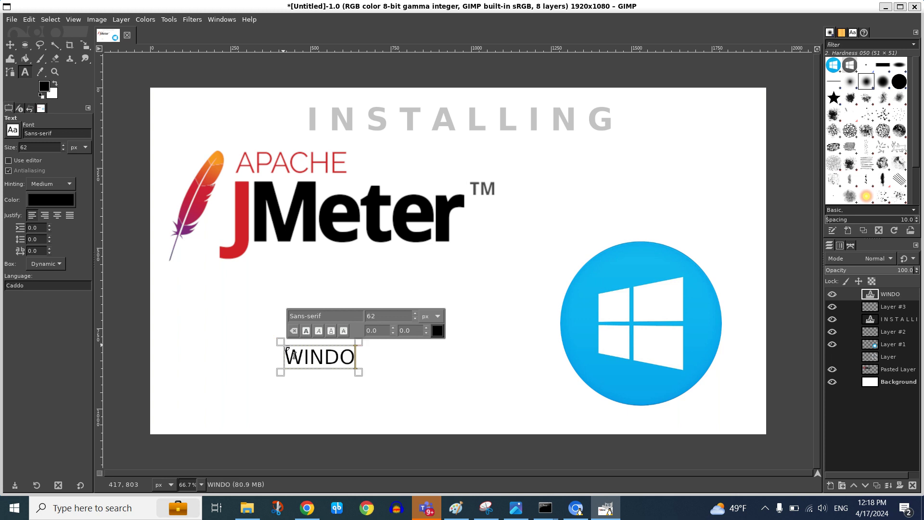
{"action": "type", "text": "WS 10"}
- Make WINDOWS 10 bold, blue 0000d1 at size 100, positioned across the round logo
{"action": "key", "text": "ctrl+a"}
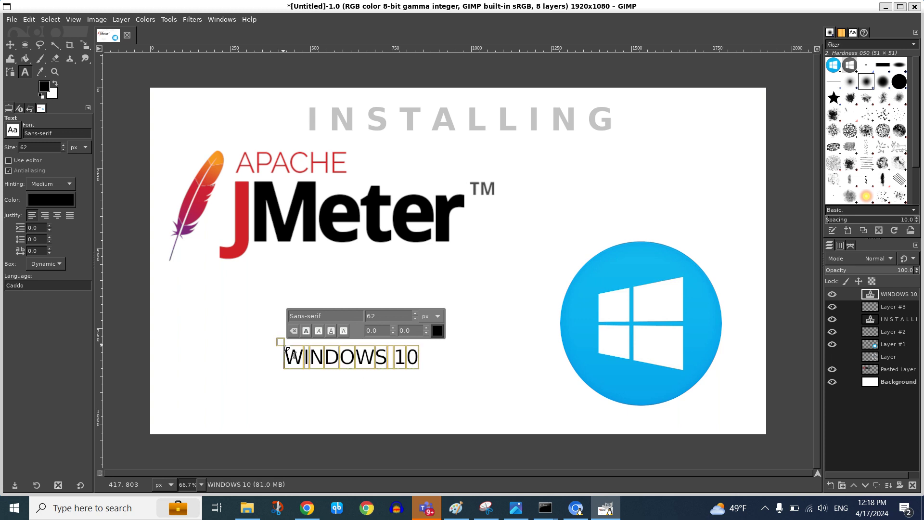
{"action": "left_click", "coordinate": [306, 331]}
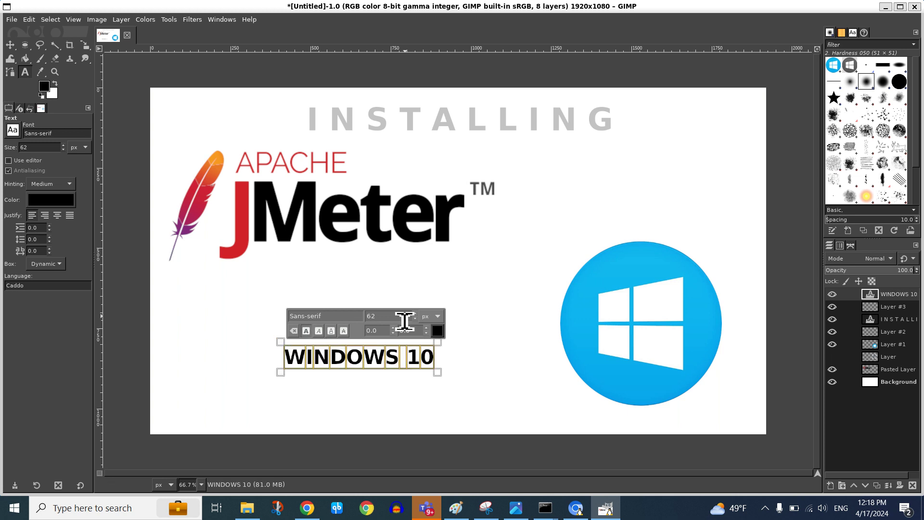
{"action": "left_click", "coordinate": [437, 332]}
{"action": "left_click", "coordinate": [490, 312]}
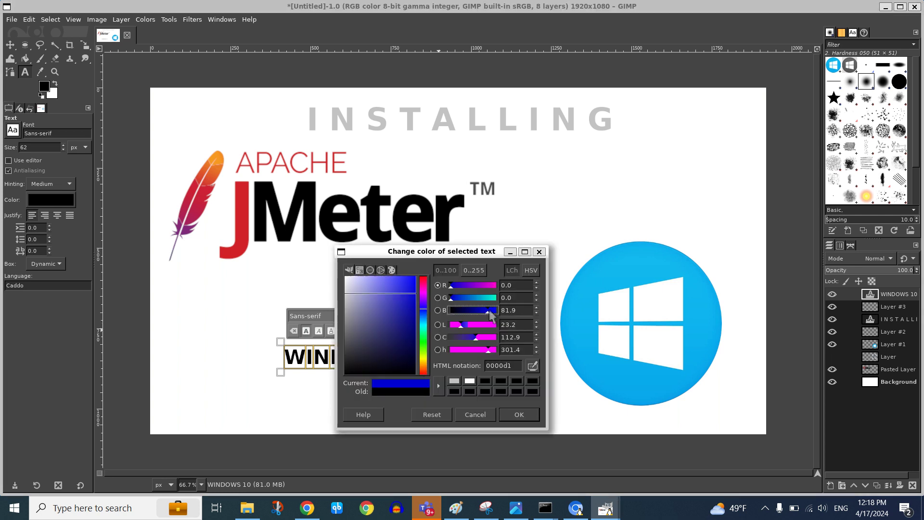
{"action": "left_click", "coordinate": [519, 414]}
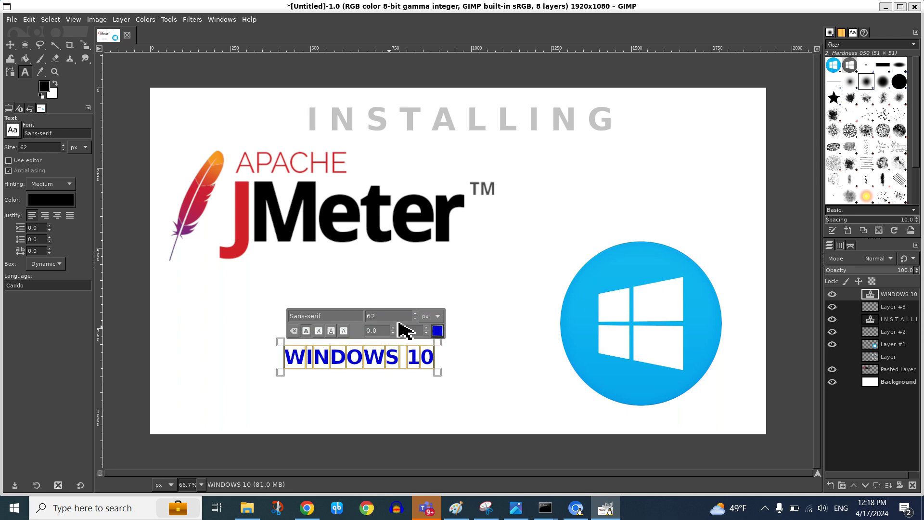
{"action": "left_click", "coordinate": [415, 314]}
{"action": "type", "text": "100"}
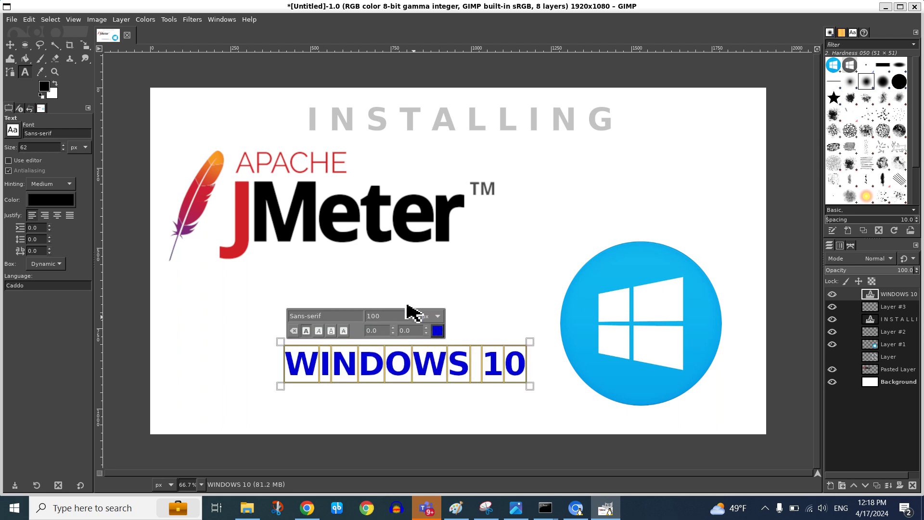
{"action": "key", "text": "m"}
{"action": "mouse_move", "coordinate": [439, 367]}
{"action": "left_mouse_down"}
{"action": "mouse_move", "coordinate": [472, 328]}
{"action": "mouse_move", "coordinate": [646, 334]}
{"action": "left_mouse_up"}
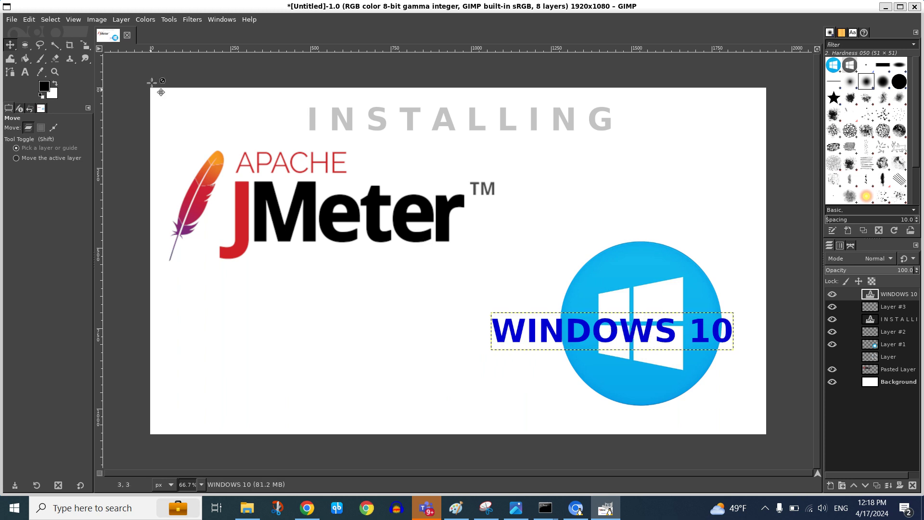
- Add a new layer with 'to' text between the logos, then reselect Chromium's search query
{"action": "left_click", "coordinate": [121, 19]}
{"action": "left_click", "coordinate": [139, 30]}
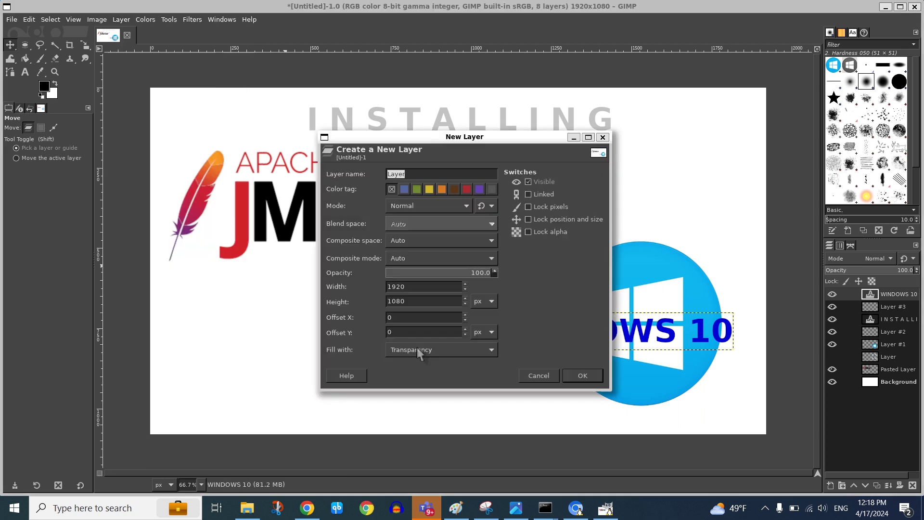
{"action": "left_click", "coordinate": [582, 376]}
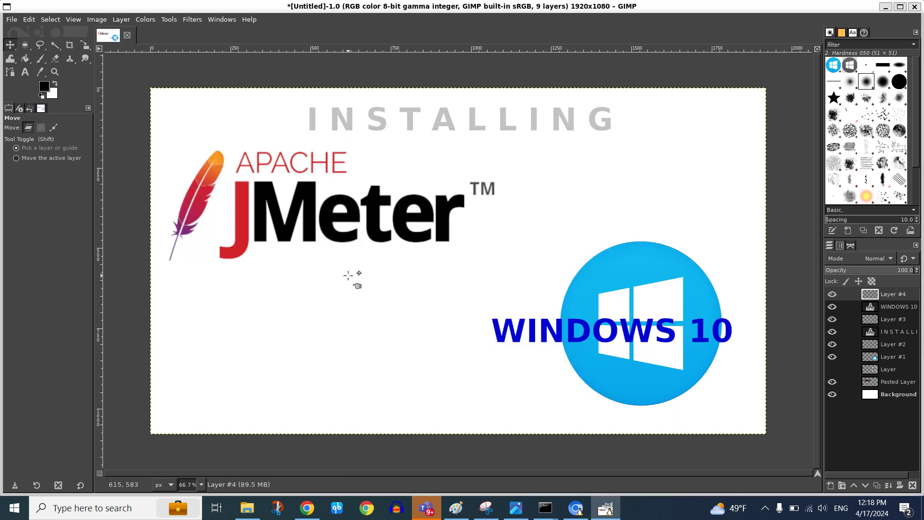
{"action": "key", "text": "t"}
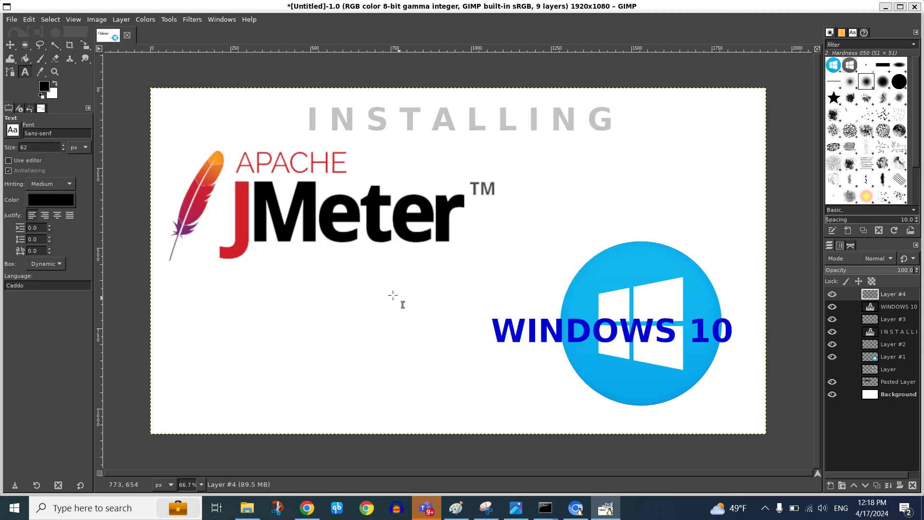
{"action": "left_click", "coordinate": [381, 287]}
{"action": "type", "text": "to"}
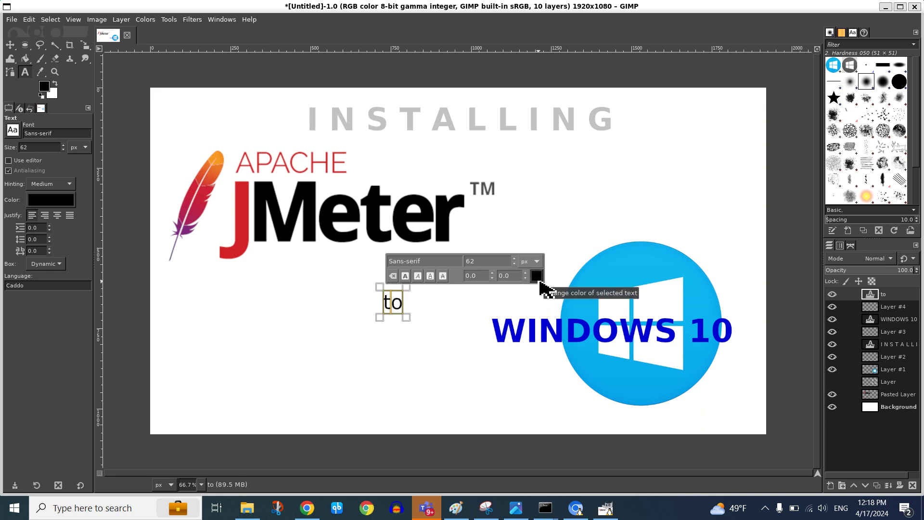
{"action": "left_click", "coordinate": [9, 44]}
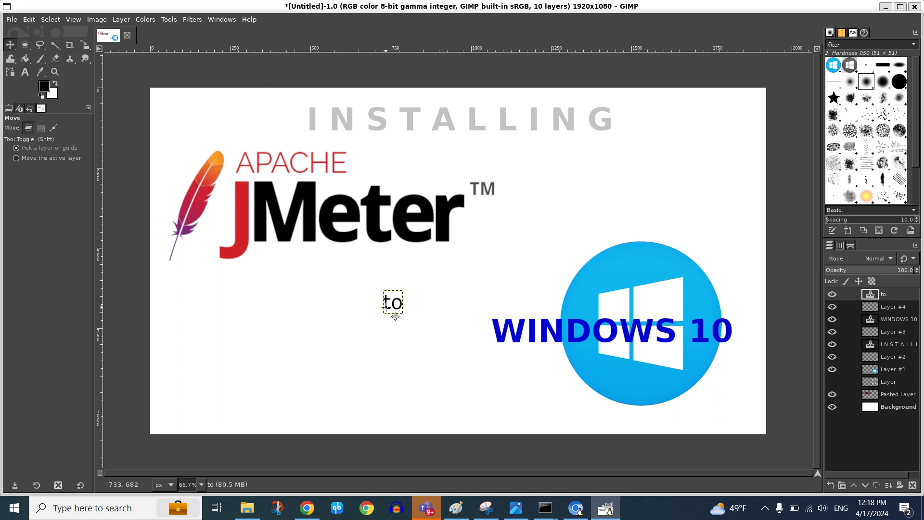
{"action": "left_click_drag", "start_coordinate": [395, 317], "coordinate": [483, 284]}
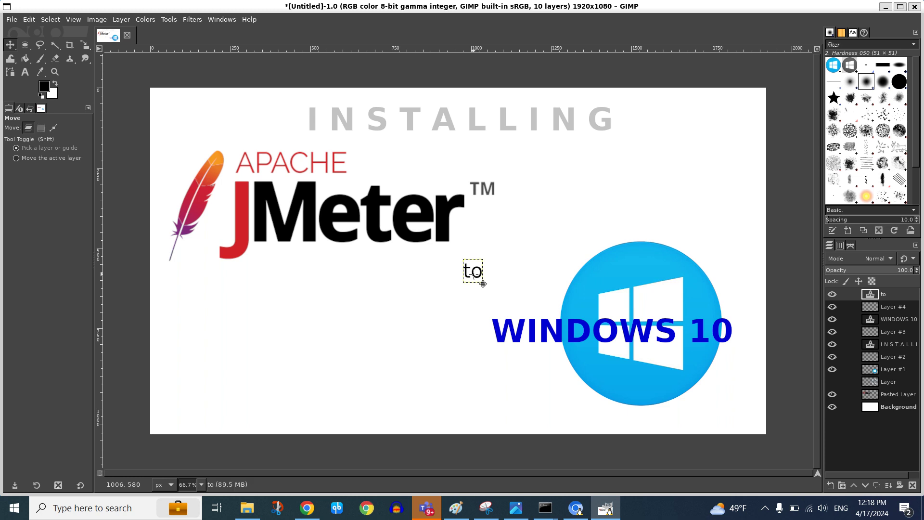
{"action": "left_click", "coordinate": [576, 508]}
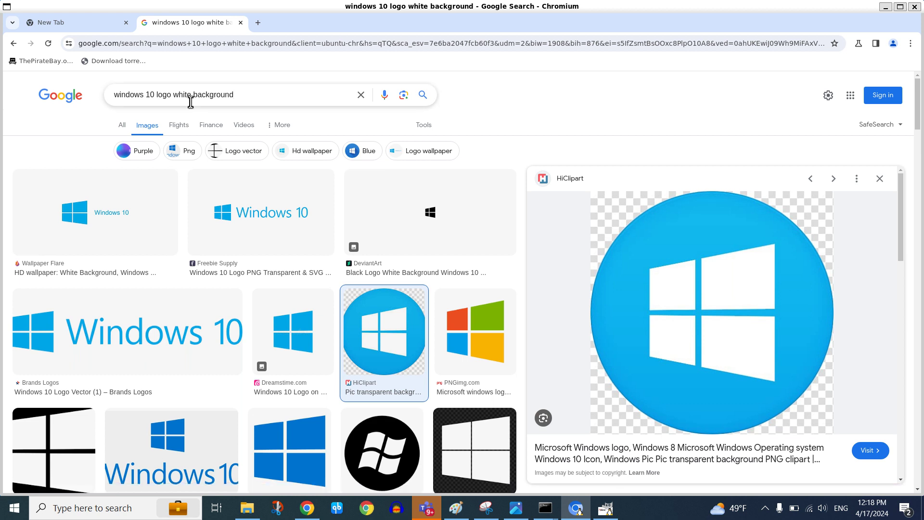
{"action": "triple_click", "coordinate": [108, 91]}
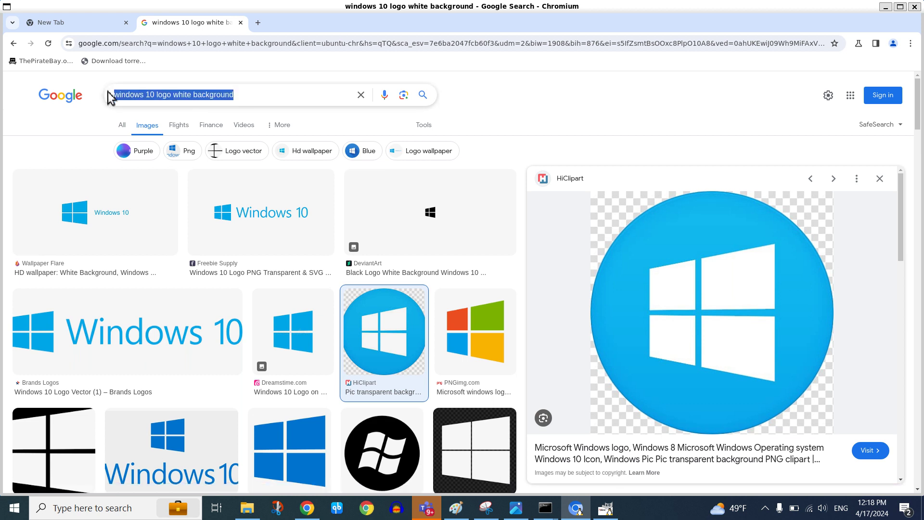
- Search Google Images for 'free abstract circle'
{"action": "type", "text": "fr"}
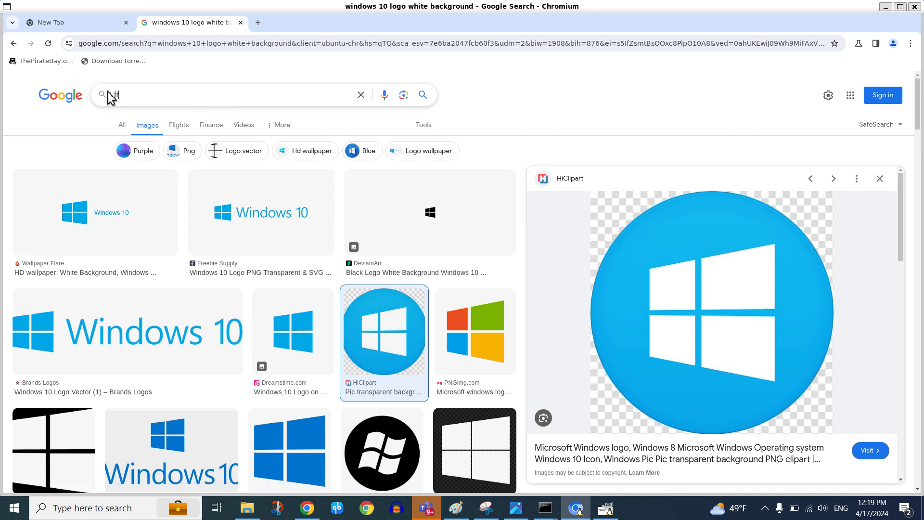
{"action": "type", "text": "ee abst"}
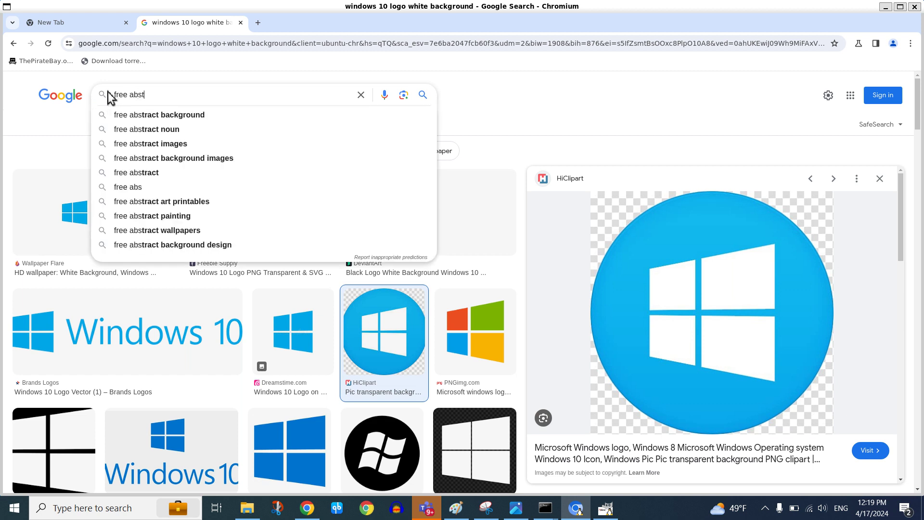
{"action": "type", "text": "ract"}
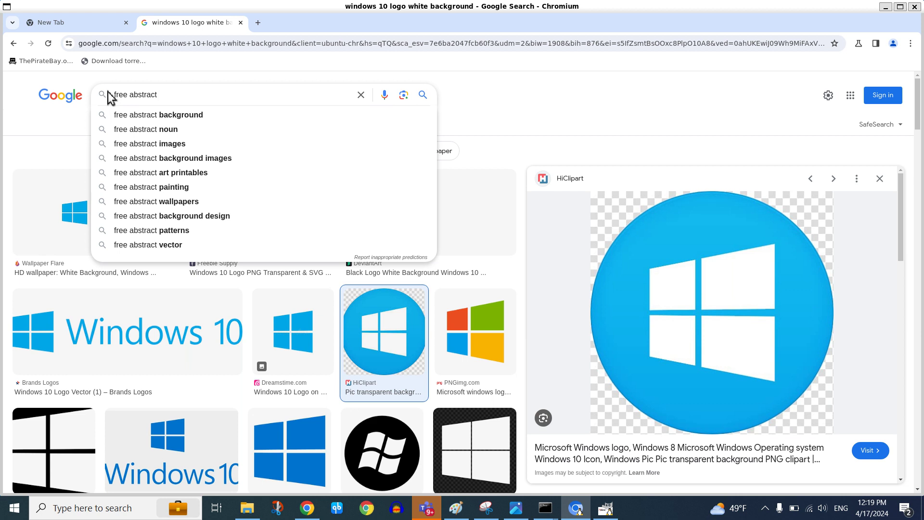
{"action": "key", "text": "Down"}
{"action": "key", "text": "Down"}
{"action": "key", "text": "Down"}
{"action": "key", "text": "BackSpace"}
{"action": "key", "text": "BackSpace"}
{"action": "key", "text": "BackSpace"}
{"action": "key", "text": "BackSpace"}
{"action": "key", "text": "BackSpace"}
{"action": "key", "text": "BackSpace"}
{"action": "type", "text": "circle"}
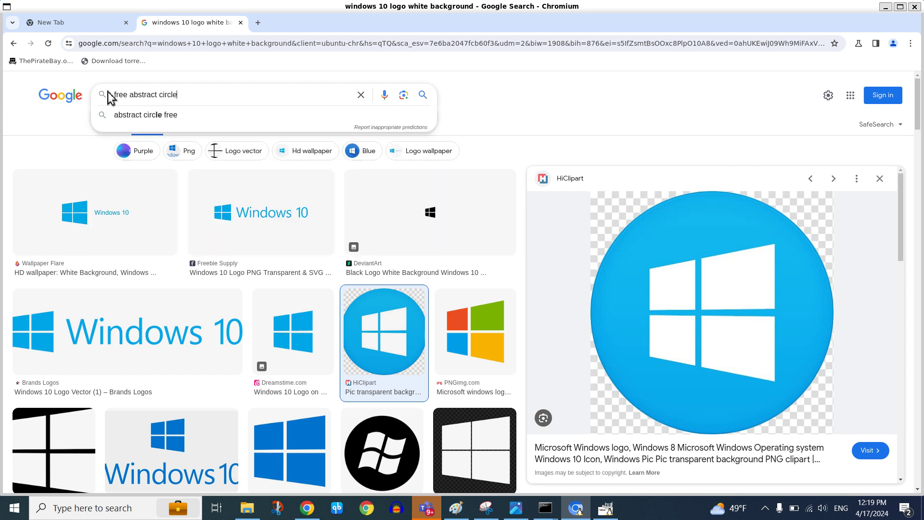
{"action": "key", "text": "Return"}
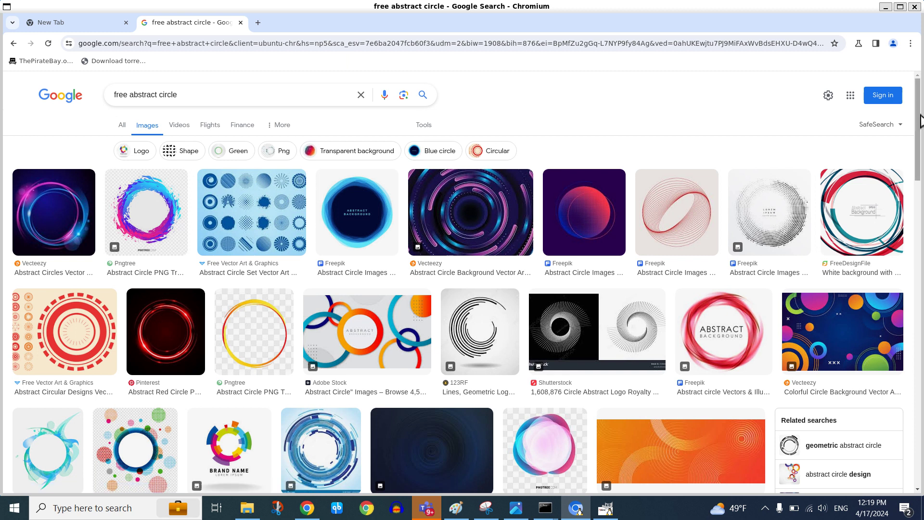
- Preview circle results and copy the LovePik red glitter ring, then return to GIMP
{"action": "left_click_drag", "start_coordinate": [921, 123], "coordinate": [921, 156]}
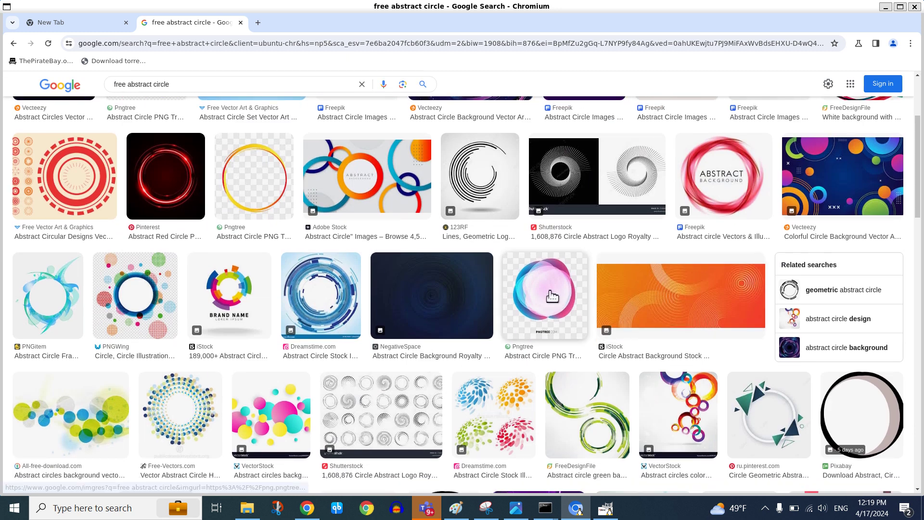
{"action": "left_click", "coordinate": [553, 296]}
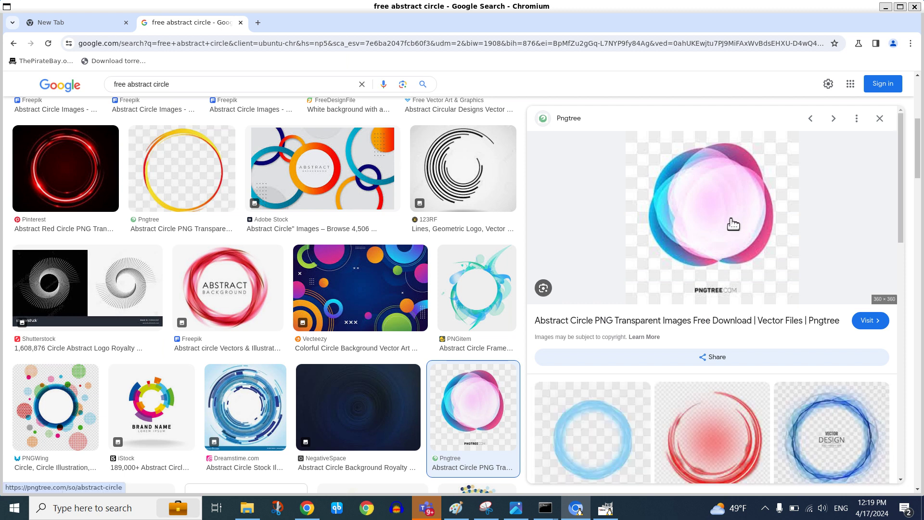
{"action": "scroll", "coordinate": [908, 206], "scroll_direction": "down", "scroll_amount": 1}
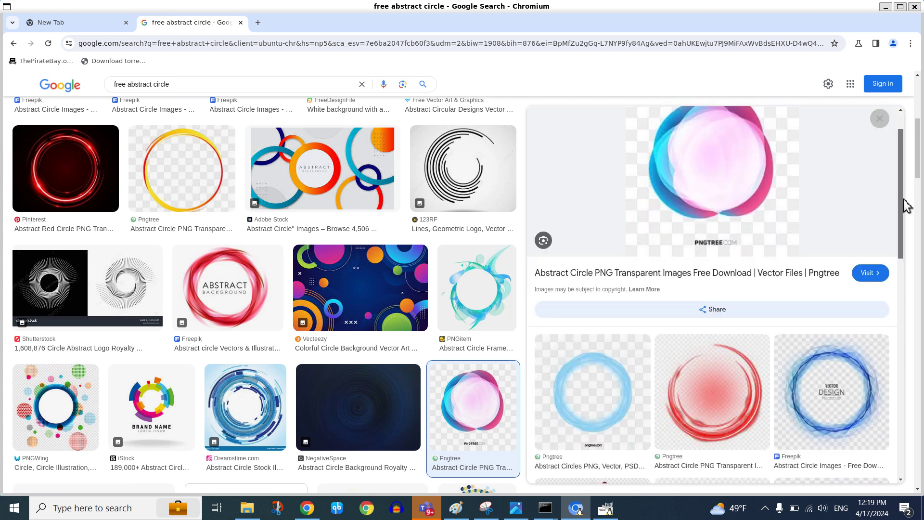
{"action": "scroll", "coordinate": [907, 206], "scroll_direction": "down", "scroll_amount": 1}
{"action": "left_click", "coordinate": [726, 361]}
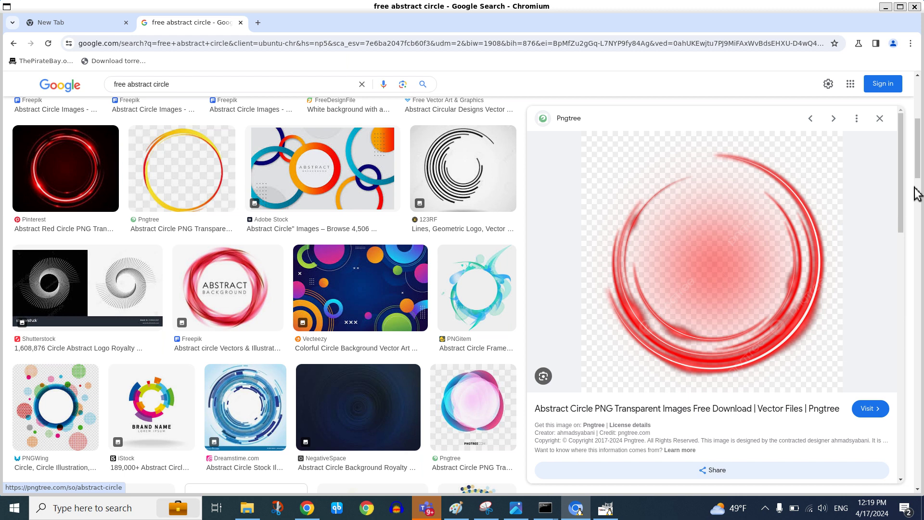
{"action": "left_click_drag", "start_coordinate": [902, 212], "coordinate": [903, 320]}
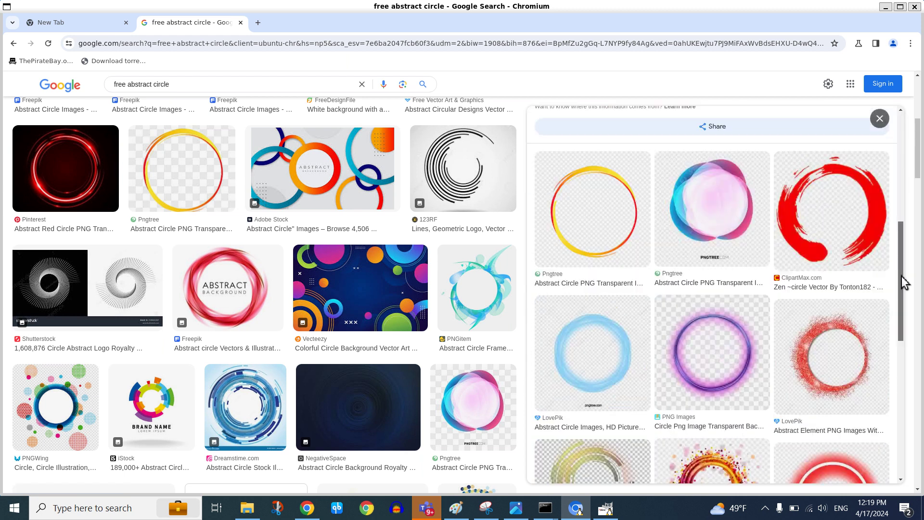
{"action": "left_click", "coordinate": [828, 359]}
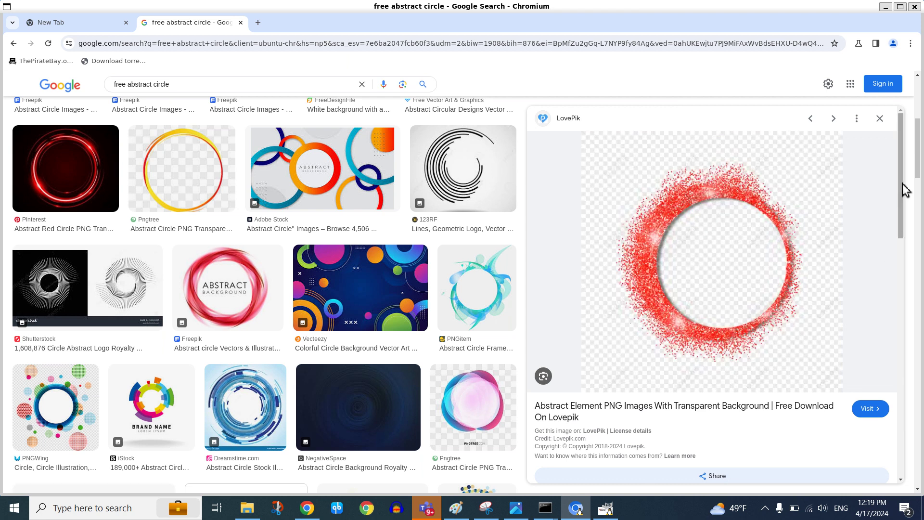
{"action": "right_click", "coordinate": [704, 248]}
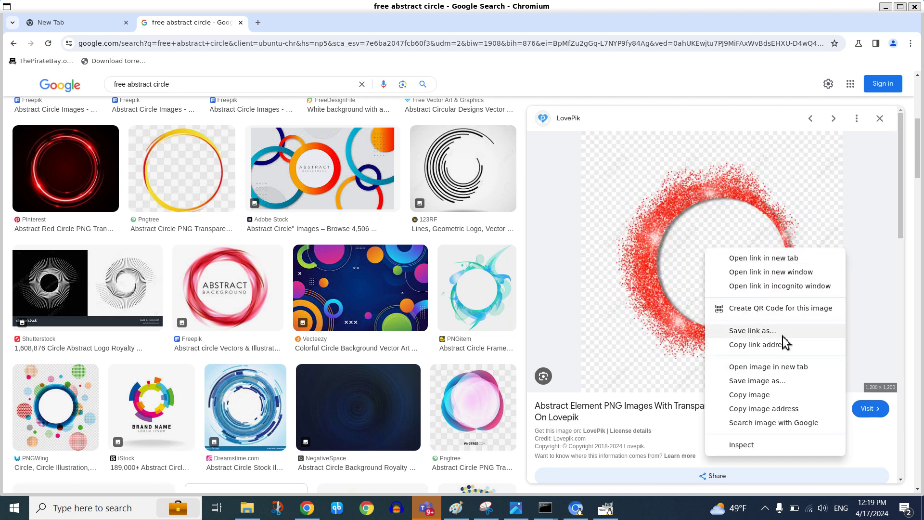
{"action": "left_click", "coordinate": [793, 396]}
{"action": "left_click", "coordinate": [606, 508]}
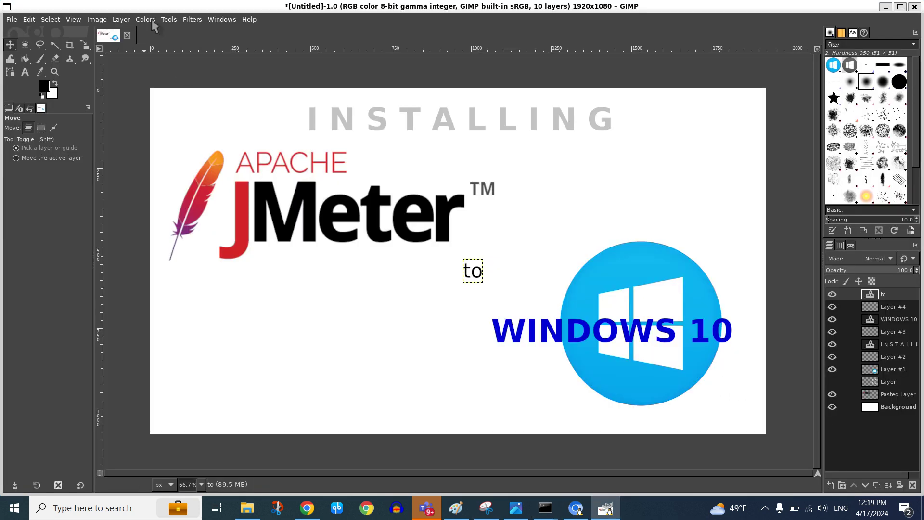
- Add an empty Layer #5, paste the red glitter ring, then delete it again
{"action": "left_click", "coordinate": [121, 19]}
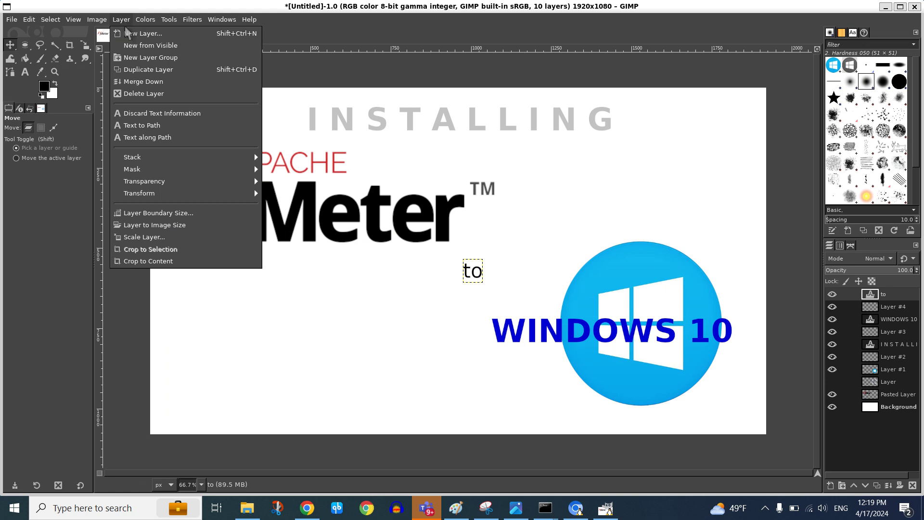
{"action": "left_click", "coordinate": [127, 34]}
{"action": "left_click", "coordinate": [583, 376]}
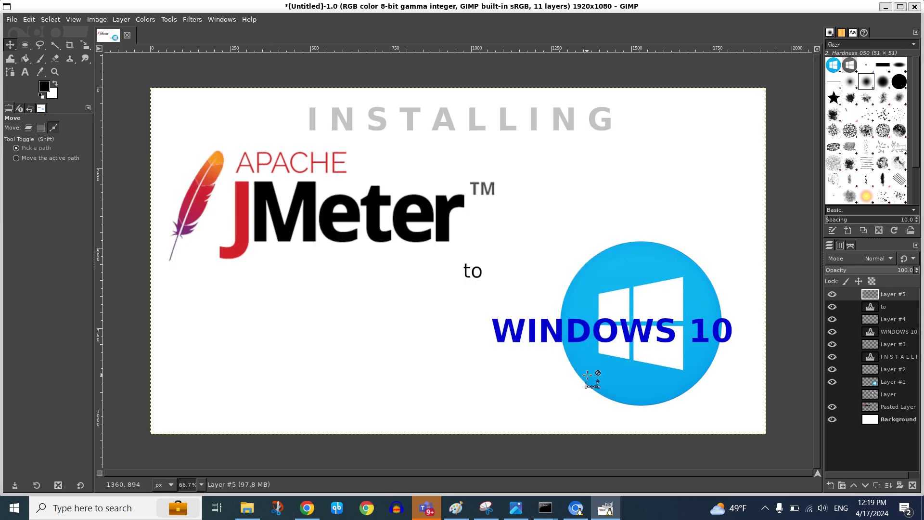
{"action": "key", "text": "ctrl+v"}
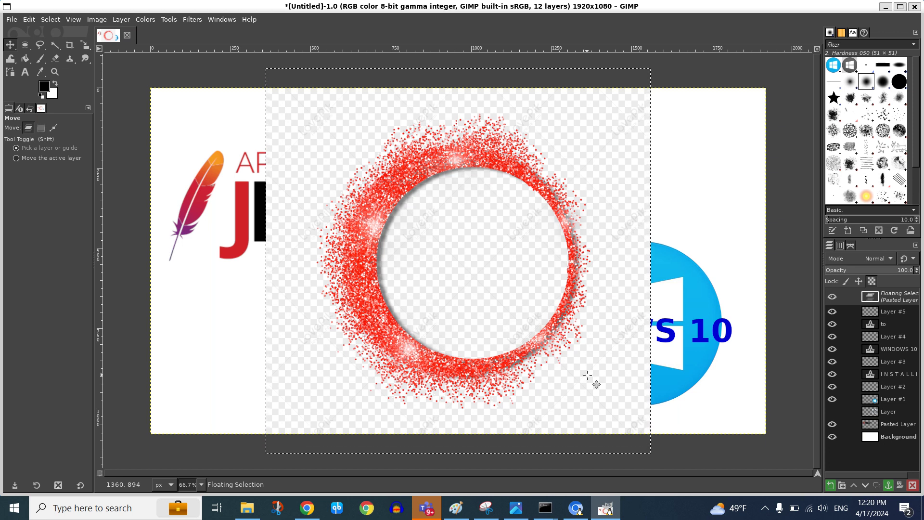
{"action": "key", "text": "Delete"}
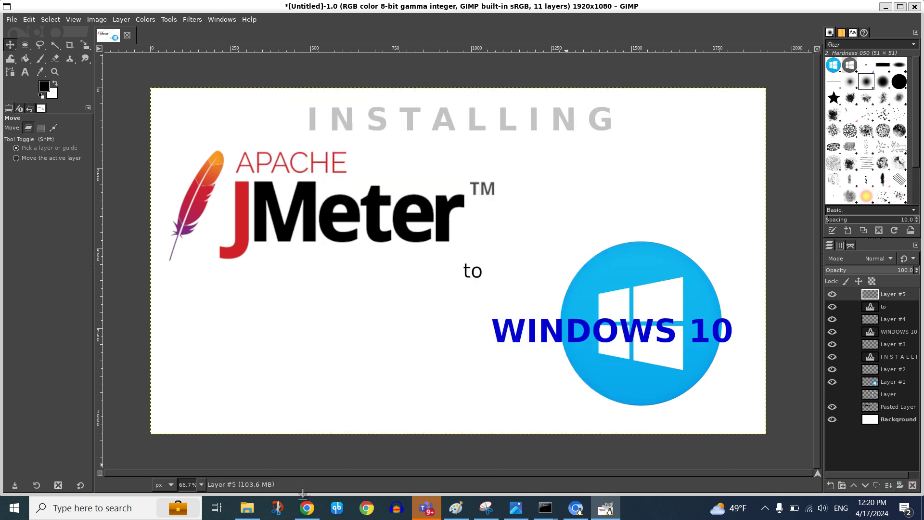
- Refine the image search to 'free abstract circle transparent background'
{"action": "left_click", "coordinate": [576, 508]}
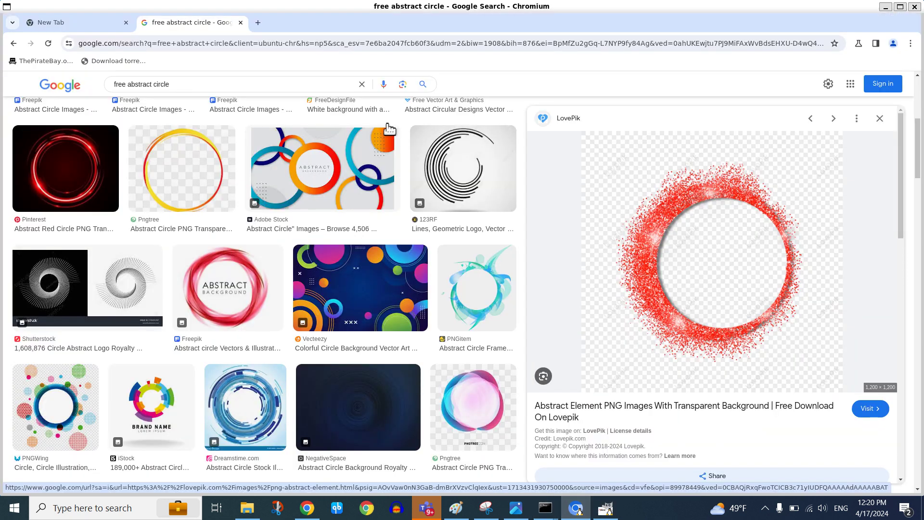
{"action": "left_click", "coordinate": [203, 90]}
{"action": "type", "text": "tra"}
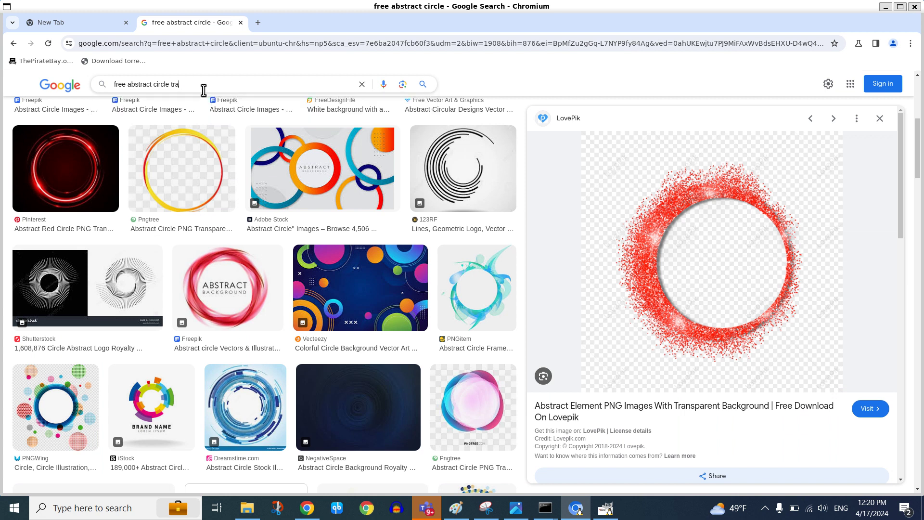
{"action": "type", "text": "nsparen"}
{"action": "type", "text": "t backg"}
{"action": "type", "text": "ro"}
{"action": "type", "text": "ound"}
{"action": "key", "text": "Return"}
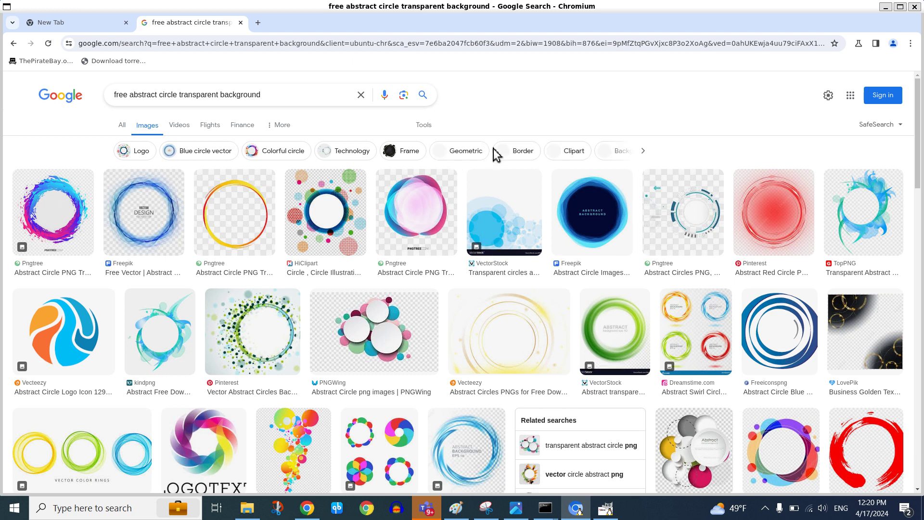
- Save the Vecteezy orange-and-blue abstract circle logo as a webp into Downloads
{"action": "left_click", "coordinate": [36, 369]}
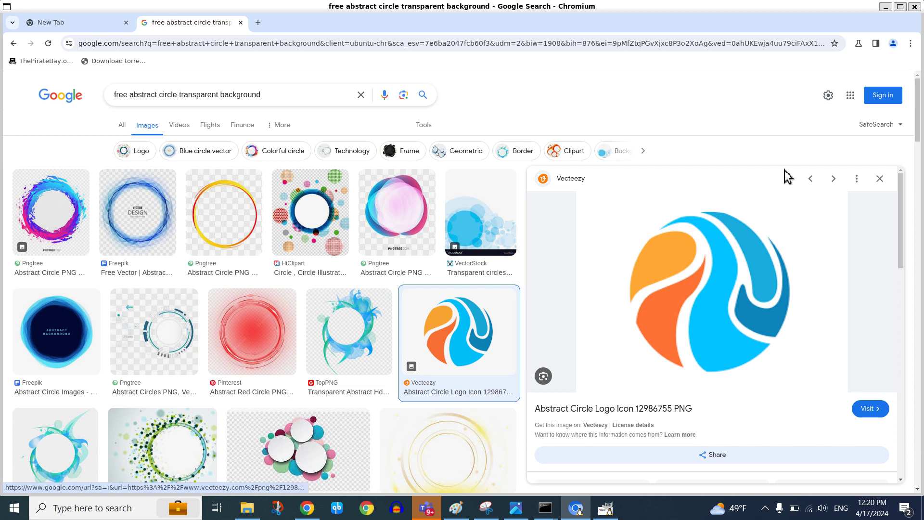
{"action": "right_click", "coordinate": [735, 332]}
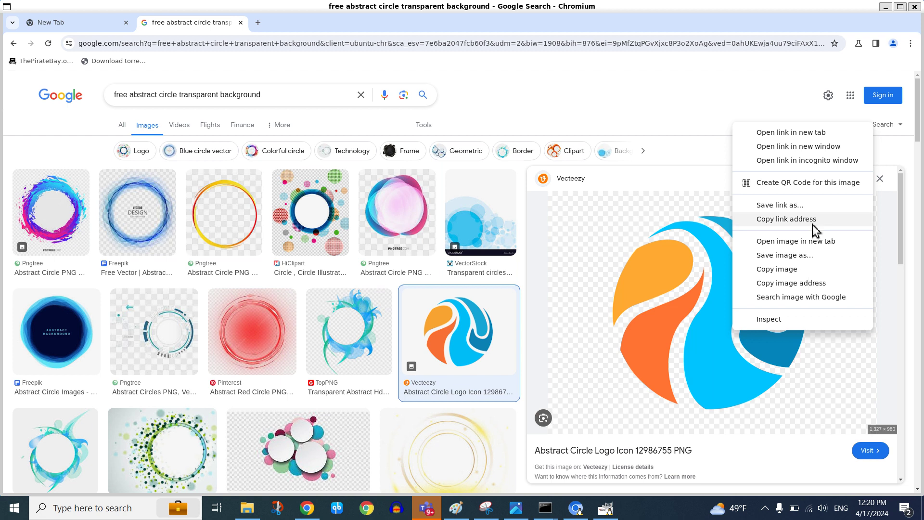
{"action": "left_click", "coordinate": [816, 260]}
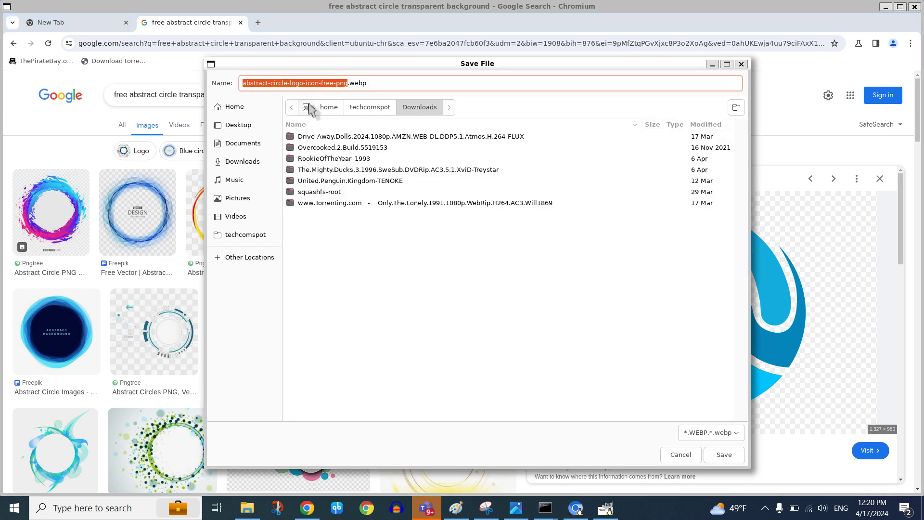
{"action": "left_click", "coordinate": [726, 463]}
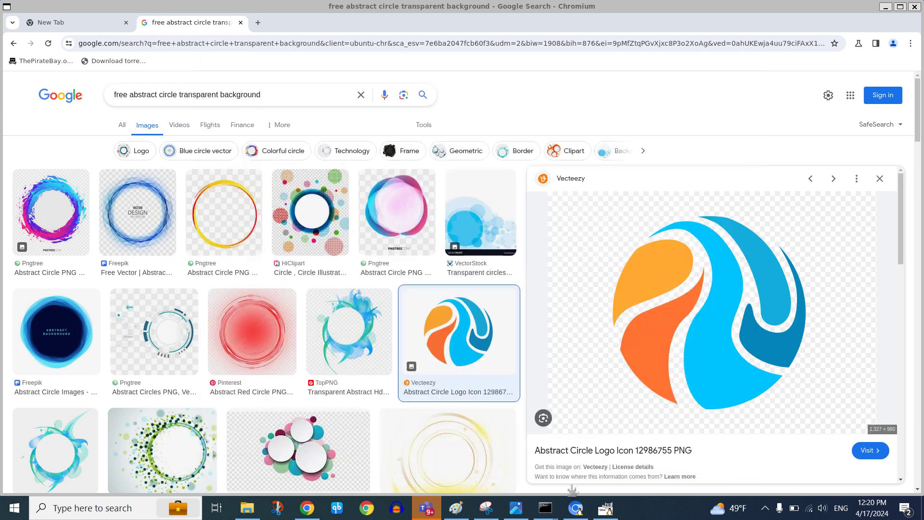
- Open abstract-circle-logo-icon-free-png.webp from the Downloads folder in GIMP
{"action": "left_click", "coordinate": [606, 508]}
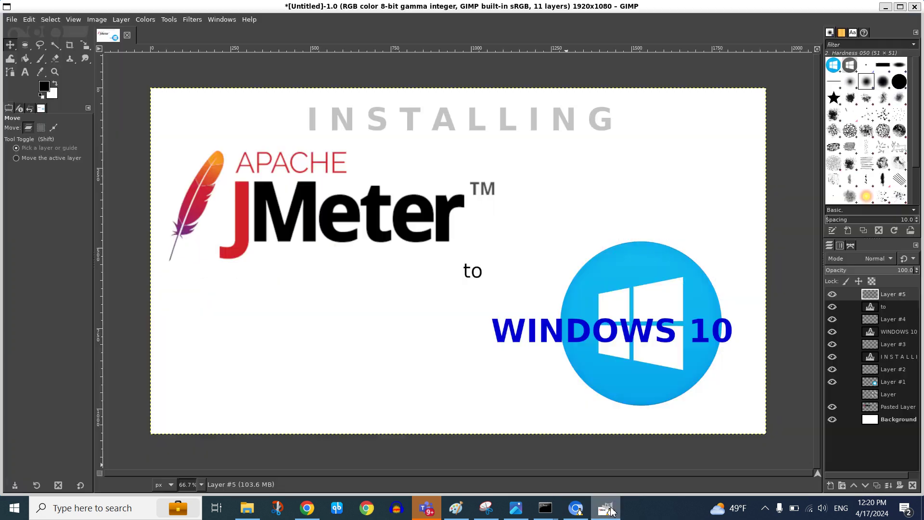
{"action": "left_click", "coordinate": [11, 19]}
{"action": "left_click", "coordinate": [63, 59]}
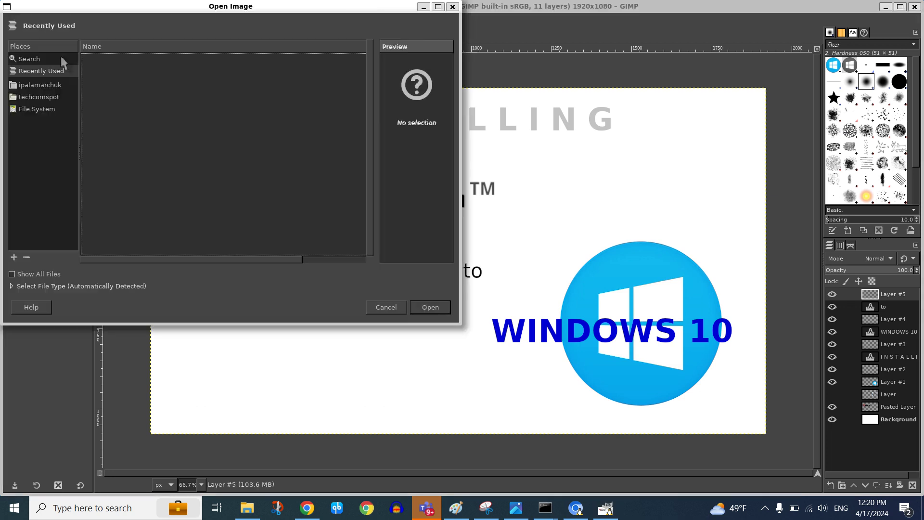
{"action": "left_click", "coordinate": [38, 97]}
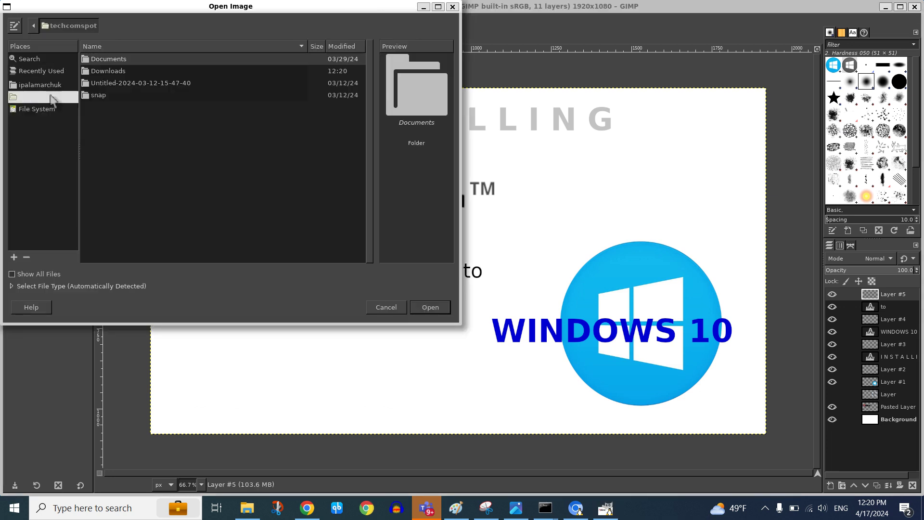
{"action": "double_click", "coordinate": [118, 72]}
{"action": "left_click", "coordinate": [152, 147]}
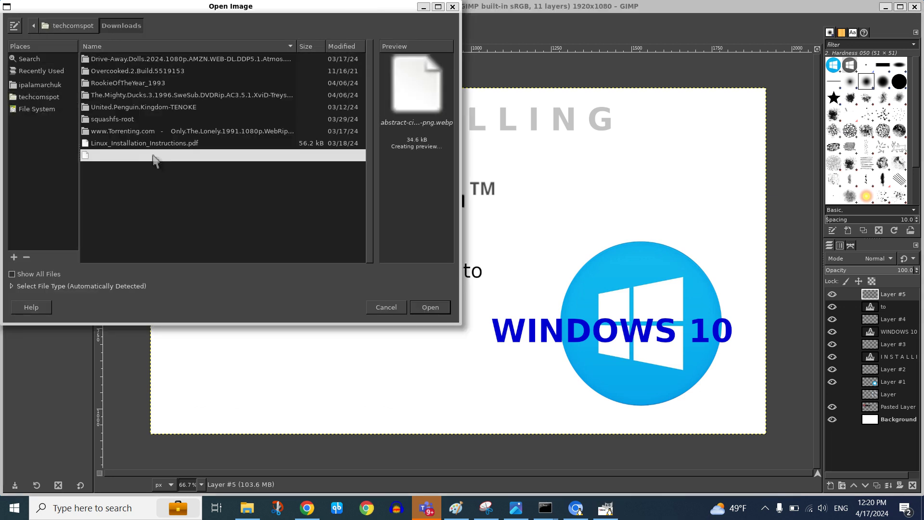
{"action": "double_click", "coordinate": [152, 153]}
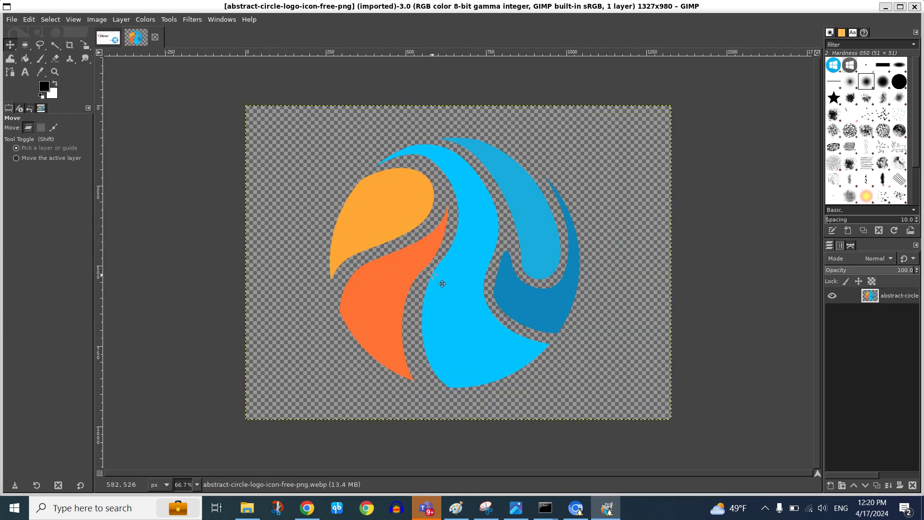
- Undo the stray logo move and copy an 891×867 rectangle around the swirl
{"action": "left_click_drag", "start_coordinate": [433, 275], "coordinate": [109, 36]}
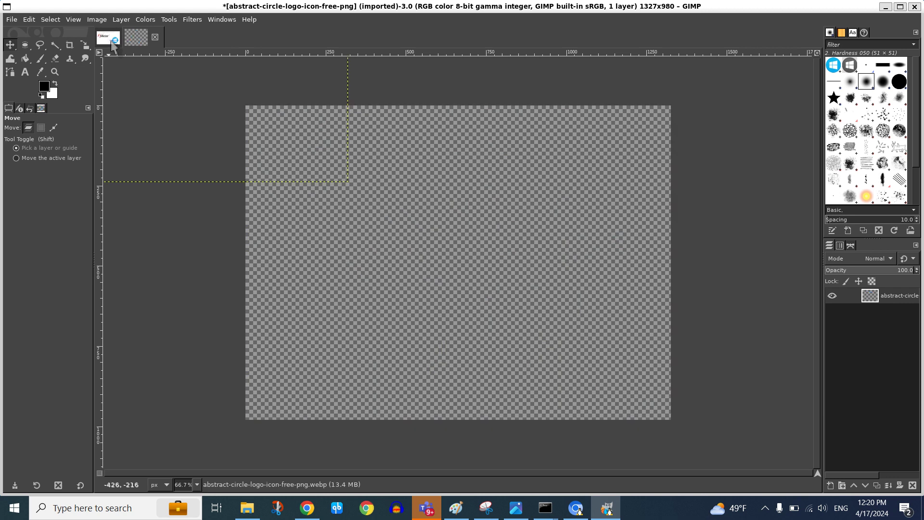
{"action": "left_click", "coordinate": [109, 38]}
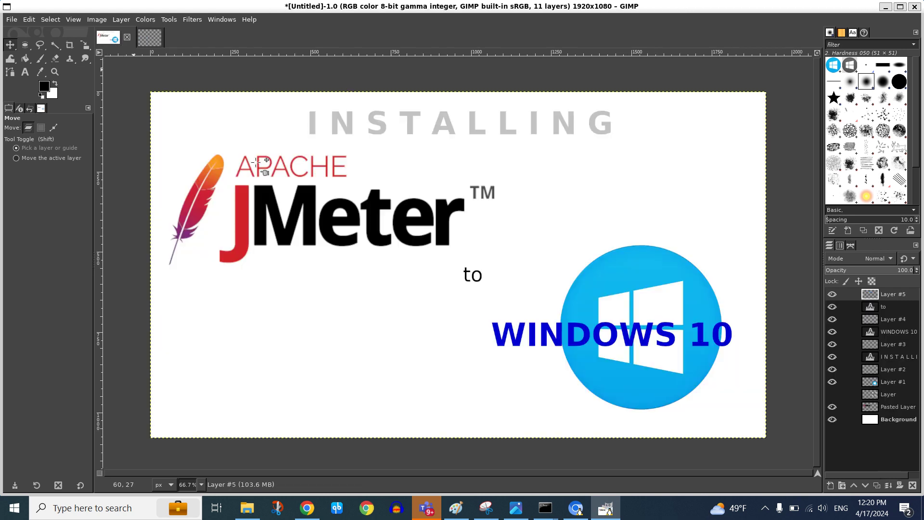
{"action": "left_click", "coordinate": [150, 38]}
{"action": "key", "text": "ctrl+z"}
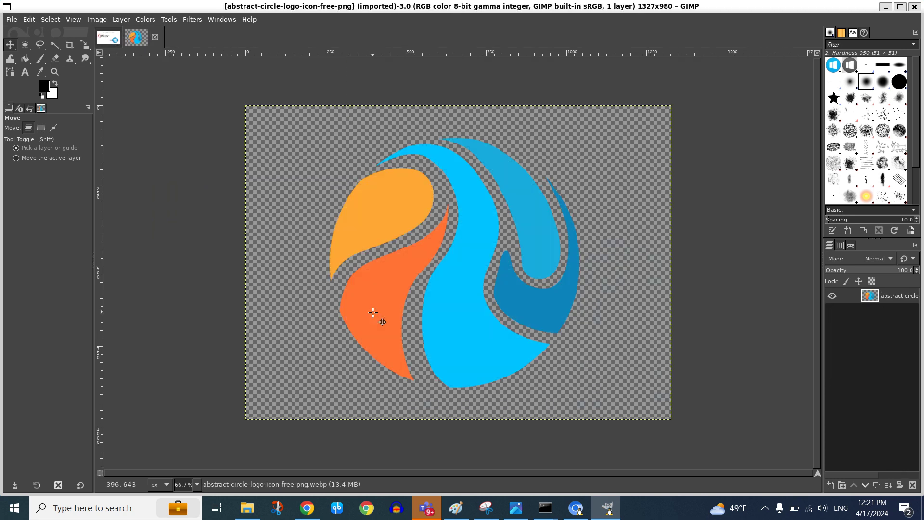
{"action": "key", "text": "ctrl+a"}
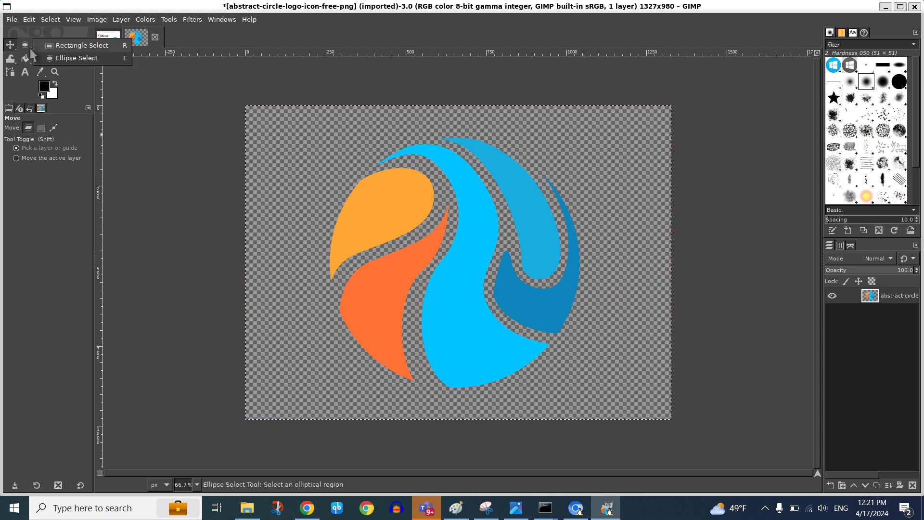
{"action": "left_click", "coordinate": [57, 49]}
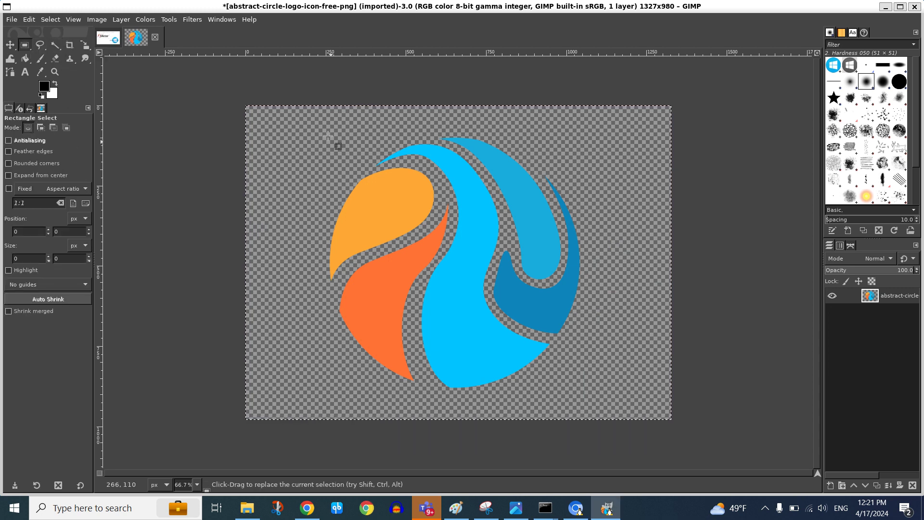
{"action": "mouse_move", "coordinate": [313, 121]}
{"action": "left_mouse_down"}
{"action": "mouse_move", "coordinate": [562, 401]}
{"action": "mouse_move", "coordinate": [600, 400]}
{"action": "left_mouse_up"}
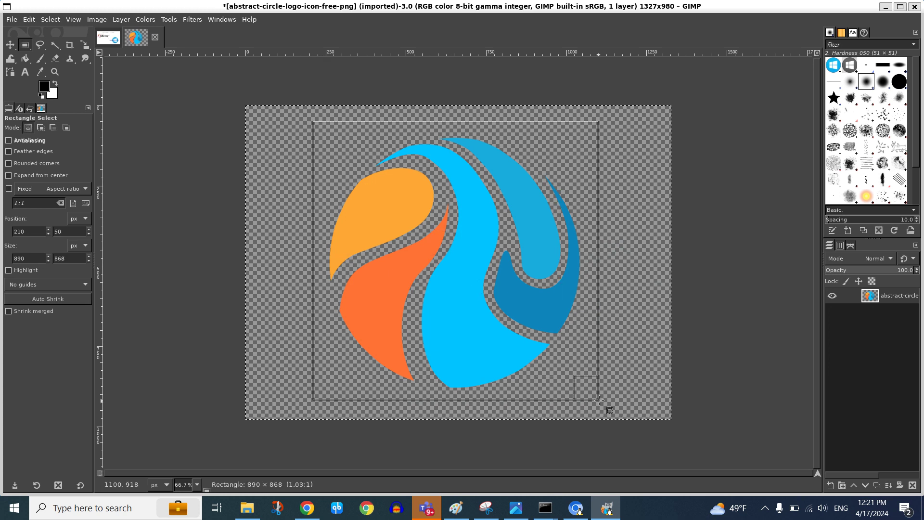
{"action": "key", "text": "ctrl+c"}
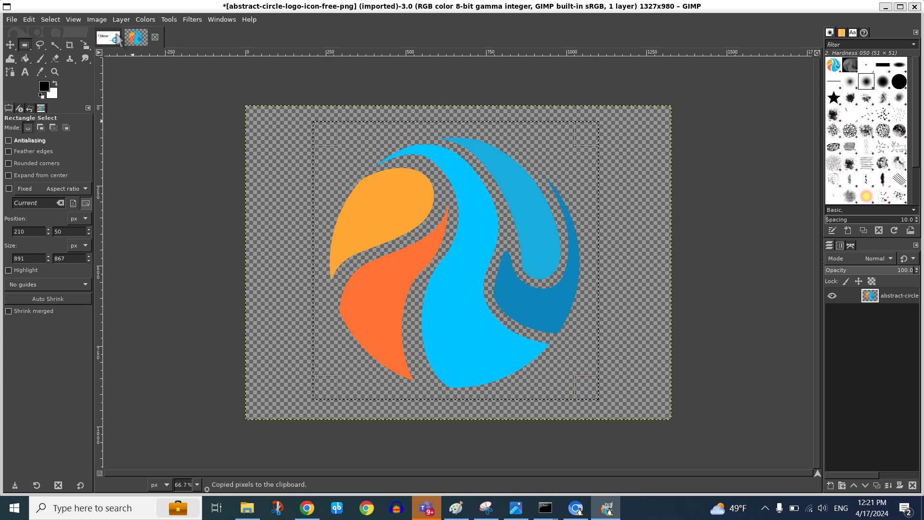
{"action": "left_click", "coordinate": [118, 39]}
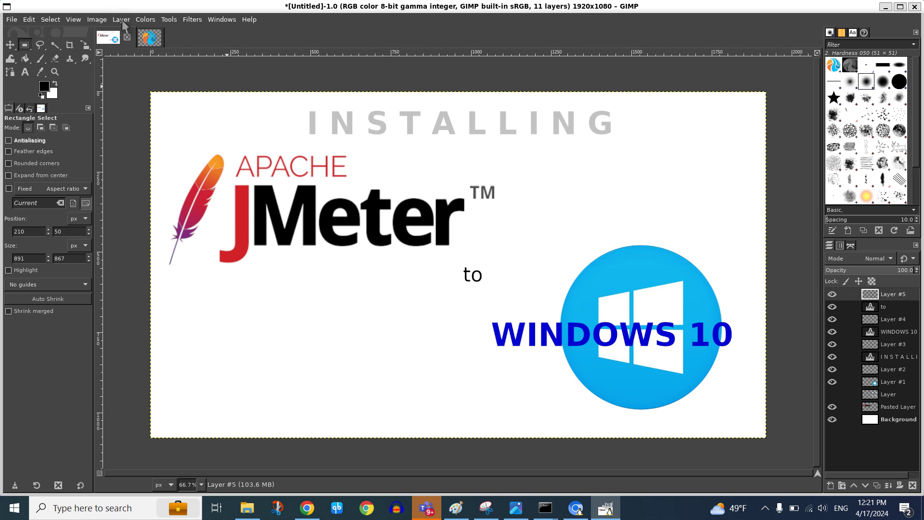
- Paste the swirl logo into a new Layer #6 on the title image and anchor it
{"action": "left_click", "coordinate": [122, 19]}
{"action": "left_click", "coordinate": [140, 33]}
{"action": "left_click", "coordinate": [575, 371]}
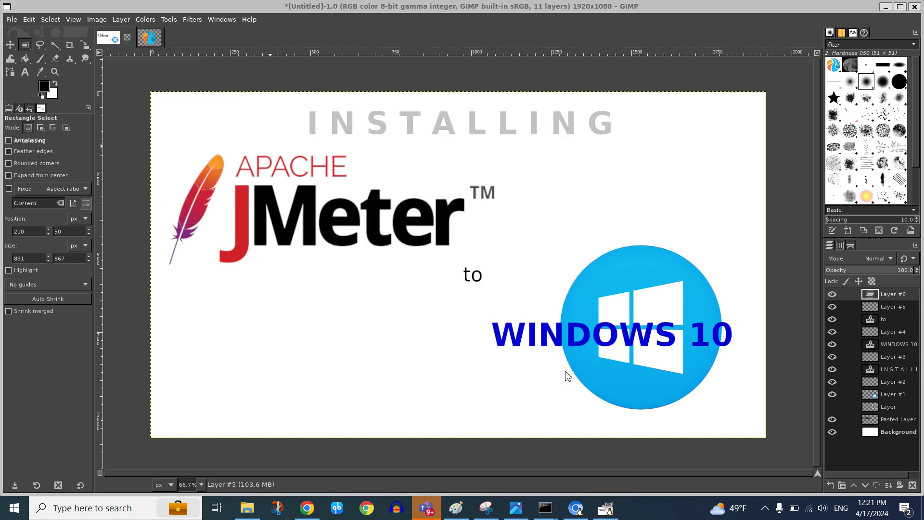
{"action": "key", "text": "ctrl+v"}
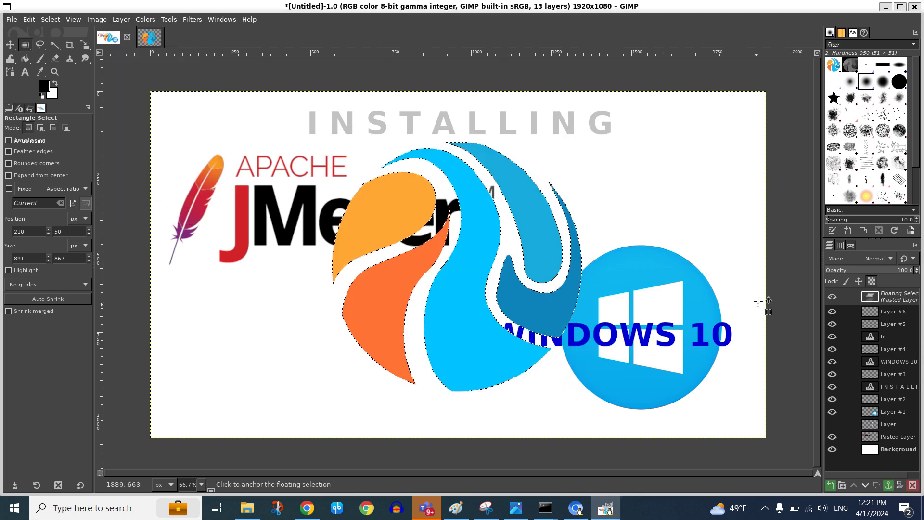
{"action": "left_click", "coordinate": [673, 212]}
- Move Layer #6 just above the Background and hide it
{"action": "mouse_move", "coordinate": [898, 294]}
{"action": "left_mouse_down"}
{"action": "mouse_move", "coordinate": [910, 358]}
{"action": "mouse_move", "coordinate": [893, 318]}
{"action": "mouse_move", "coordinate": [901, 424]}
{"action": "left_mouse_up"}
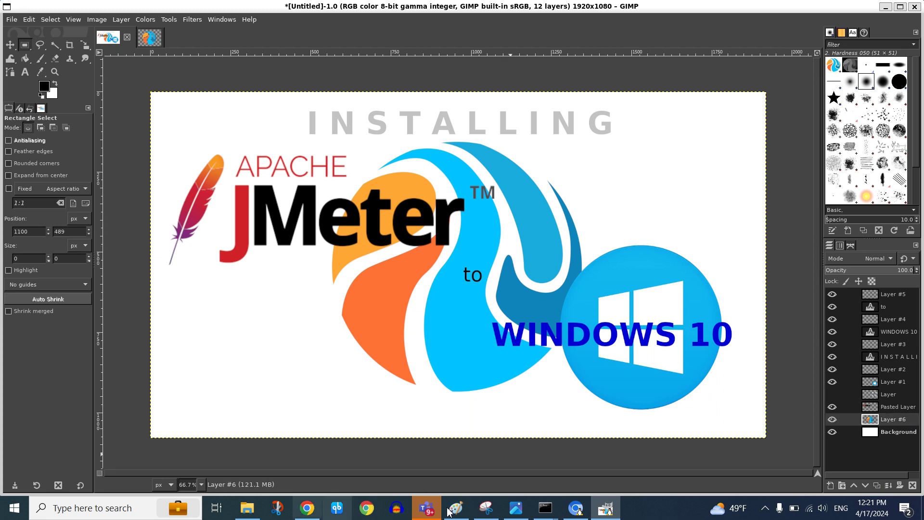
{"action": "left_click", "coordinate": [834, 420]}
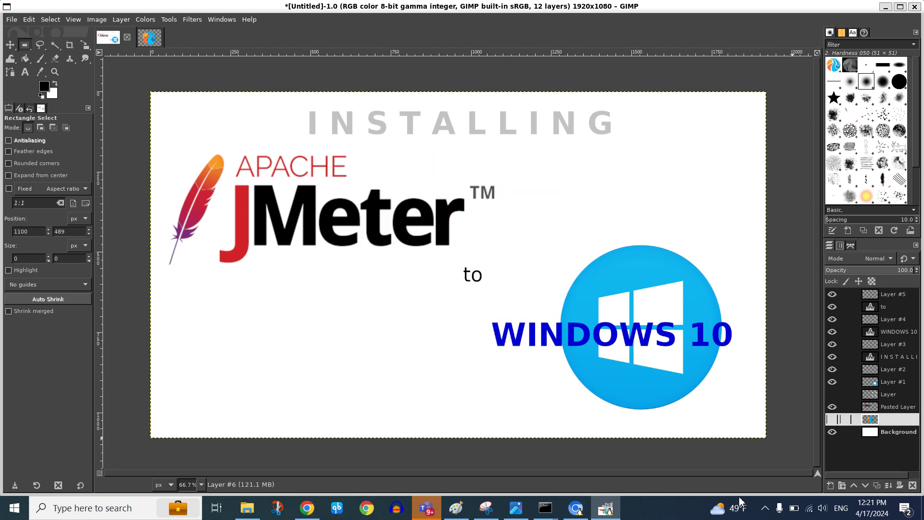
{"action": "left_click", "coordinate": [577, 509]}
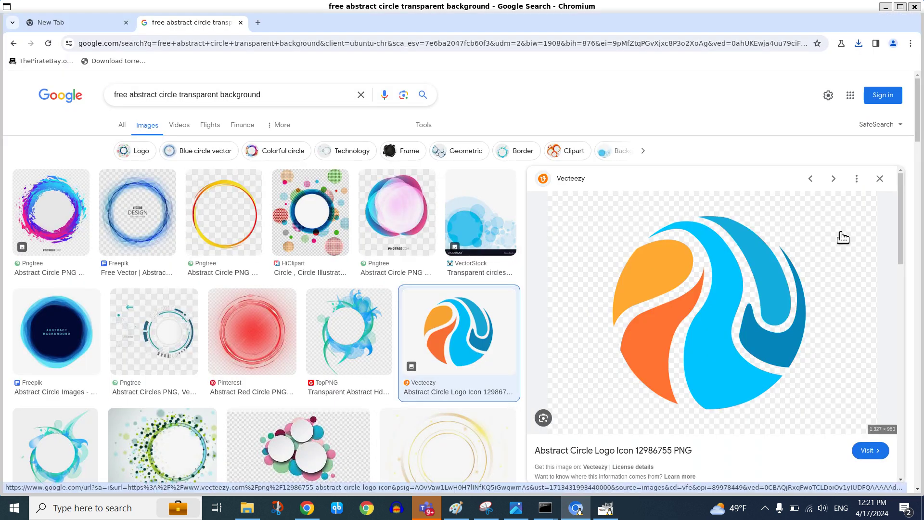
- Scroll the search results and preview the PNGWing abstract circle dots image
{"action": "scroll", "coordinate": [918, 159], "scroll_direction": "down", "scroll_amount": 3}
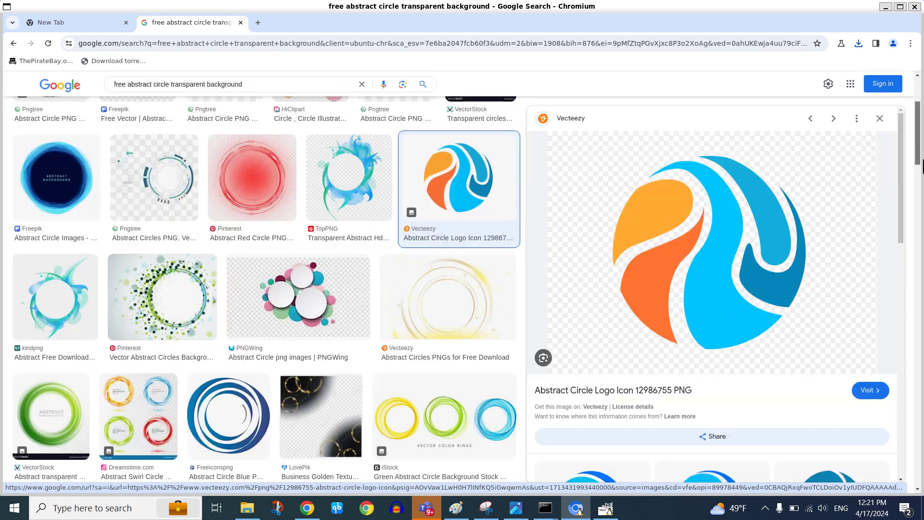
{"action": "scroll", "coordinate": [917, 159], "scroll_direction": "down", "scroll_amount": 2}
{"action": "scroll", "coordinate": [917, 159], "scroll_direction": "down", "scroll_amount": 2}
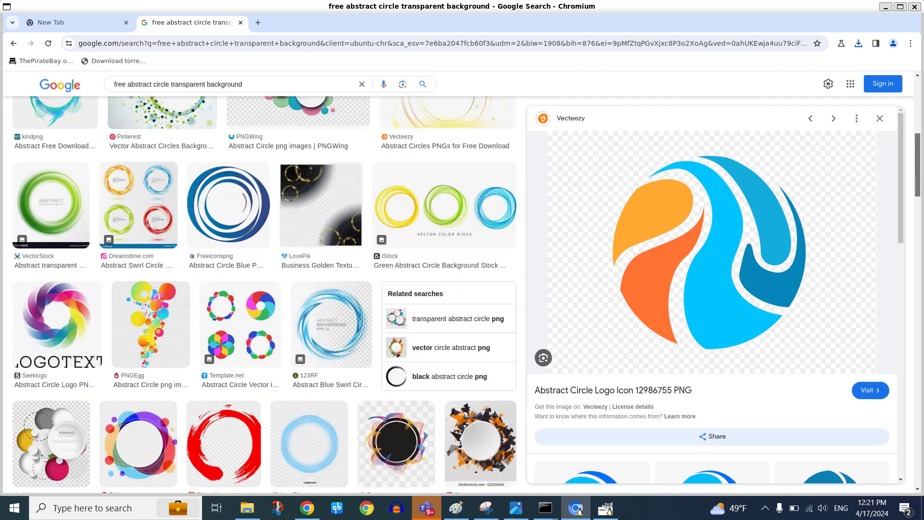
{"action": "scroll", "coordinate": [917, 159], "scroll_direction": "down", "scroll_amount": 2}
{"action": "scroll", "coordinate": [264, 295], "scroll_direction": "down", "scroll_amount": 2}
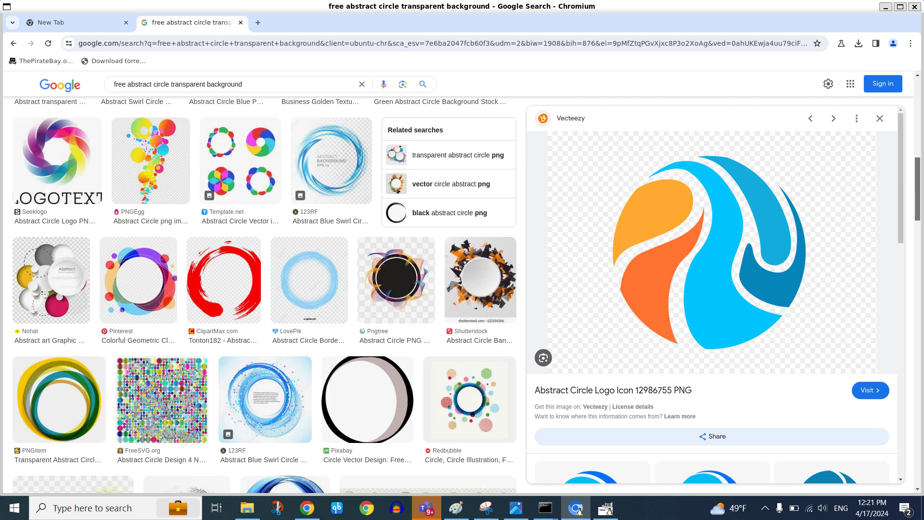
{"action": "scroll", "coordinate": [265, 294], "scroll_direction": "down", "scroll_amount": 2}
{"action": "scroll", "coordinate": [264, 295], "scroll_direction": "down", "scroll_amount": 2}
{"action": "scroll", "coordinate": [264, 294], "scroll_direction": "down", "scroll_amount": 3}
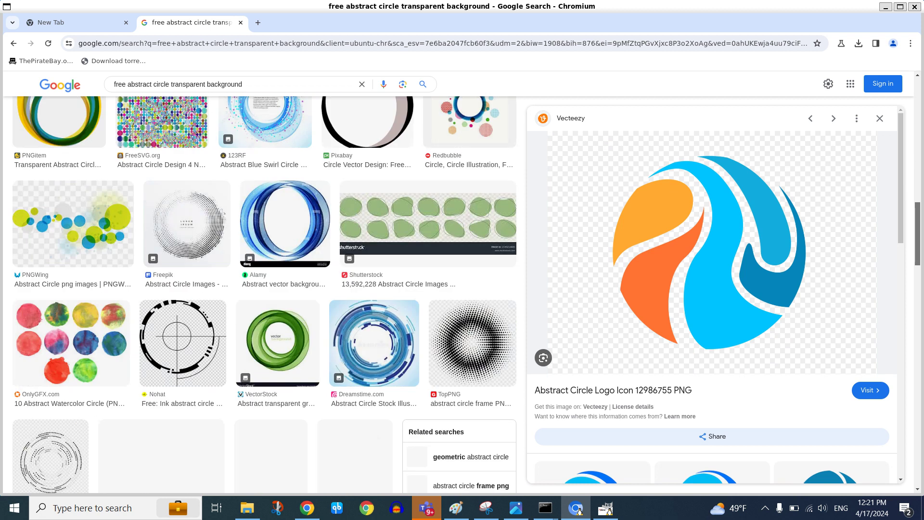
{"action": "scroll", "coordinate": [920, 253], "scroll_direction": "down", "scroll_amount": 2}
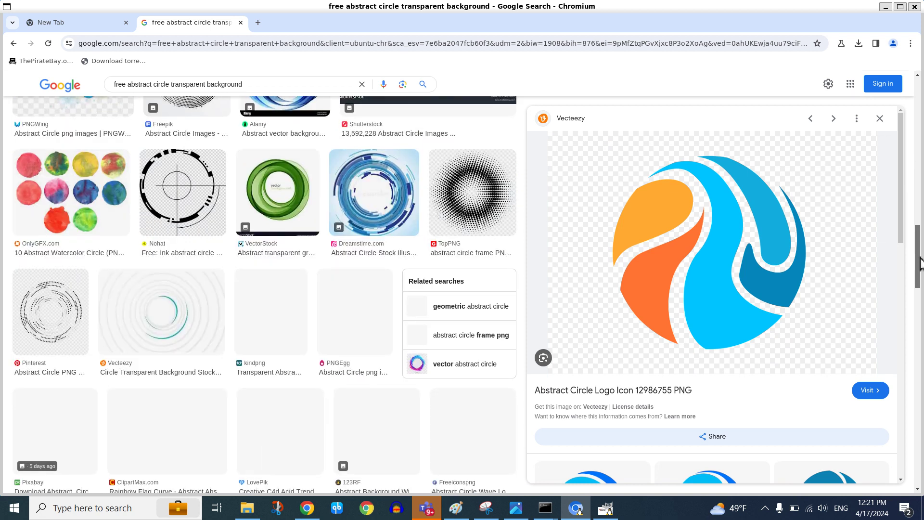
{"action": "scroll", "coordinate": [919, 253], "scroll_direction": "up", "scroll_amount": 5}
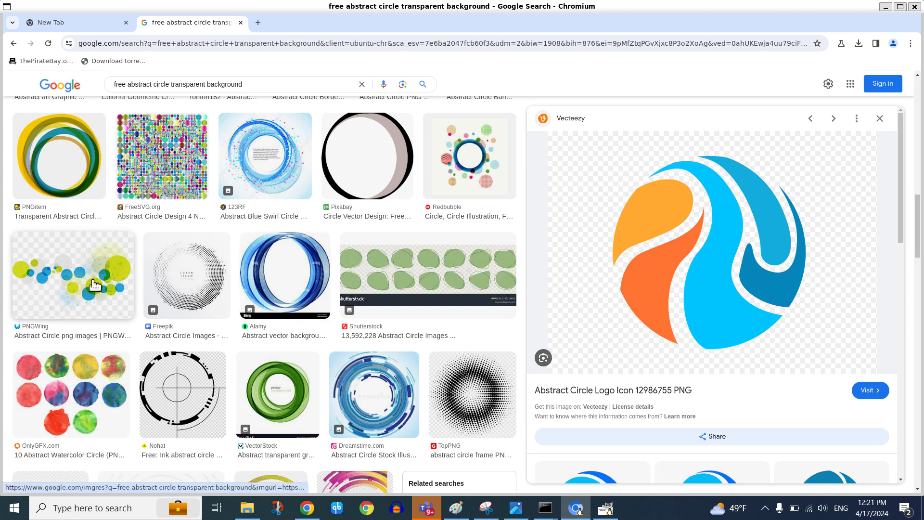
{"action": "left_click", "coordinate": [72, 276]}
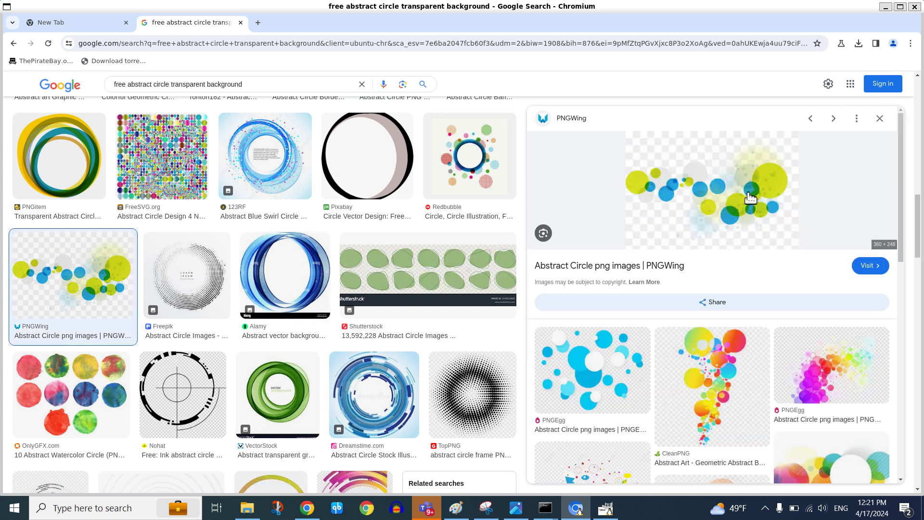
- Save the dots image as a PNG into Downloads
{"action": "right_click", "coordinate": [703, 194]}
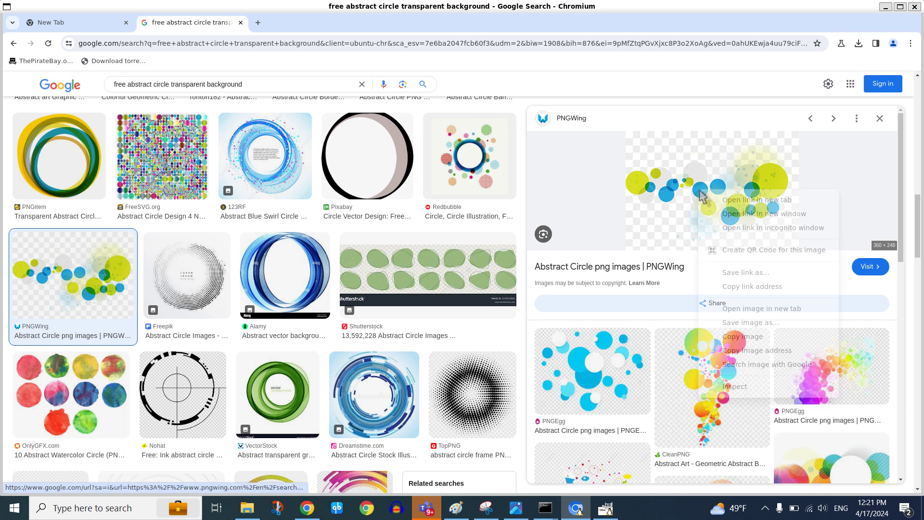
{"action": "left_click", "coordinate": [789, 326]}
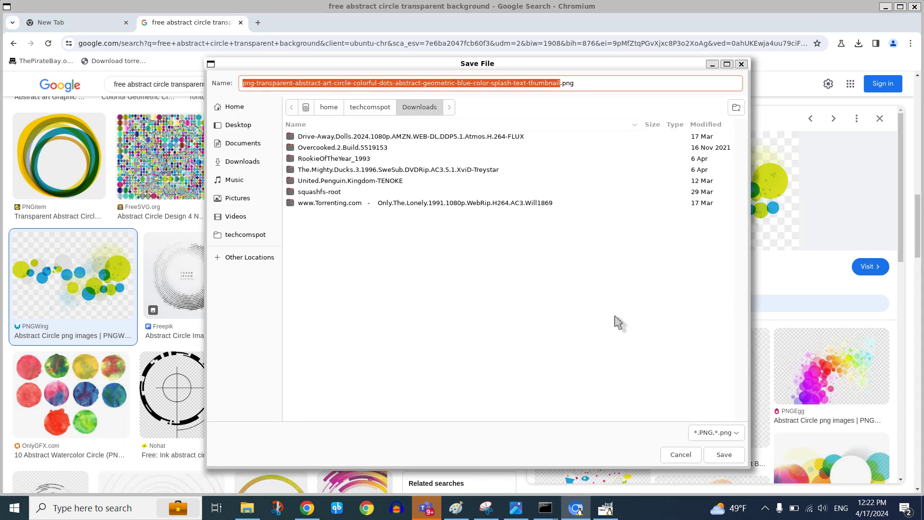
{"action": "left_click", "coordinate": [735, 455]}
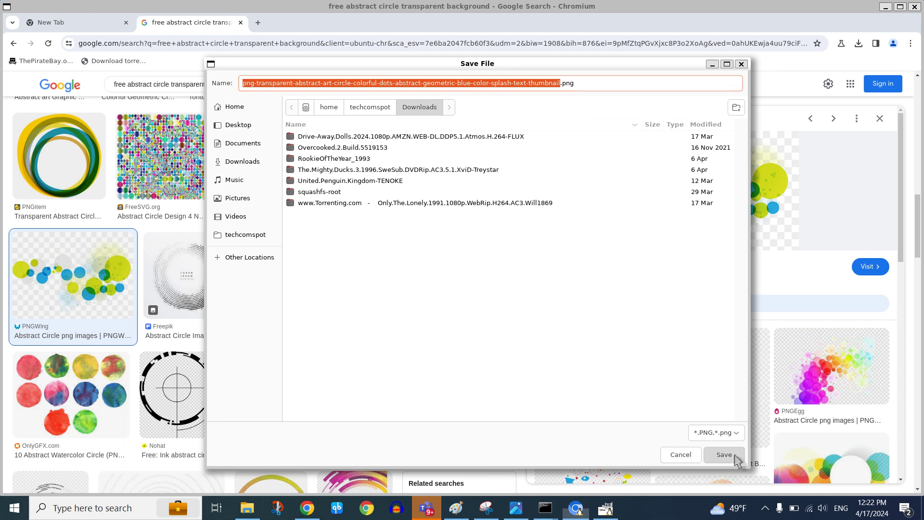
- Open the downloaded 360×248 dots PNG in GIMP and copy the whole image
{"action": "left_click", "coordinate": [606, 508]}
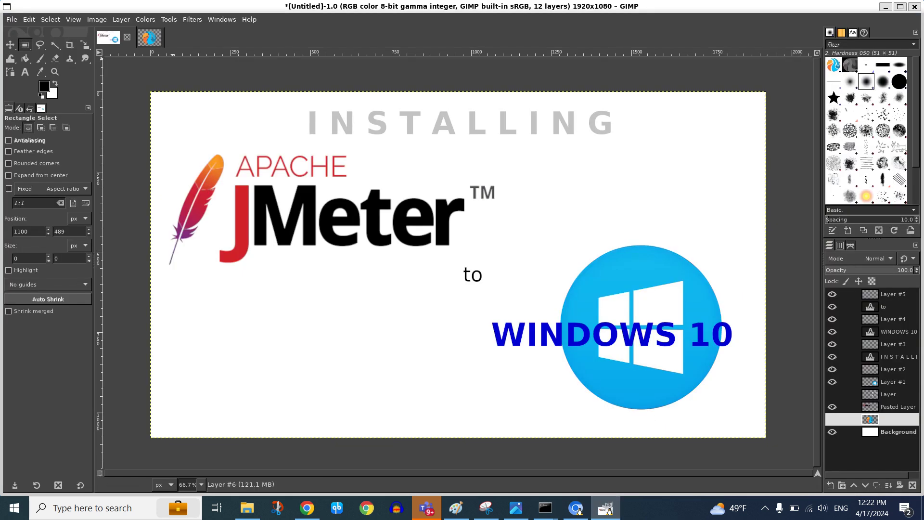
{"action": "left_click", "coordinate": [122, 19]}
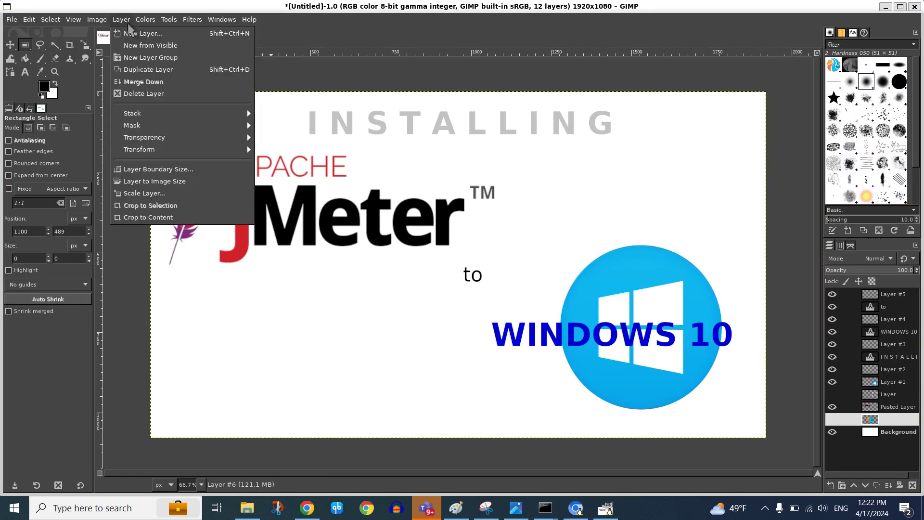
{"action": "left_click", "coordinate": [270, 87]}
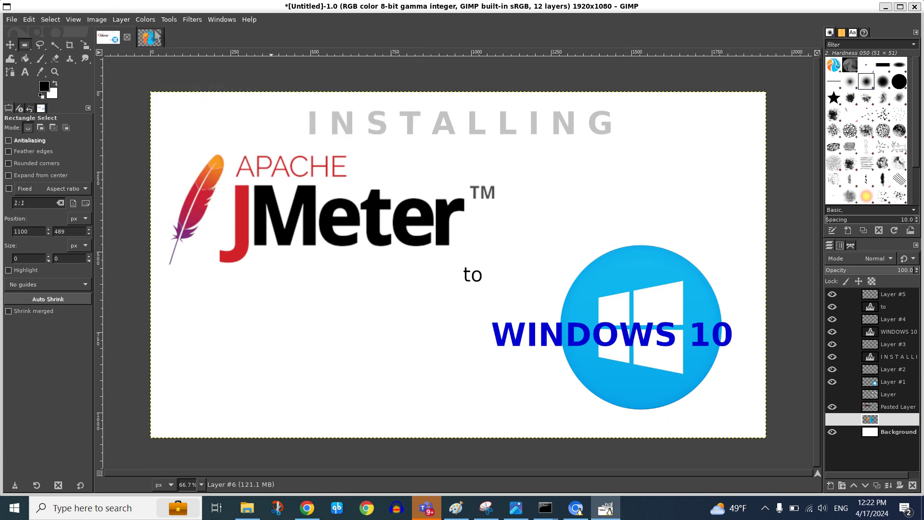
{"action": "left_click", "coordinate": [12, 19]}
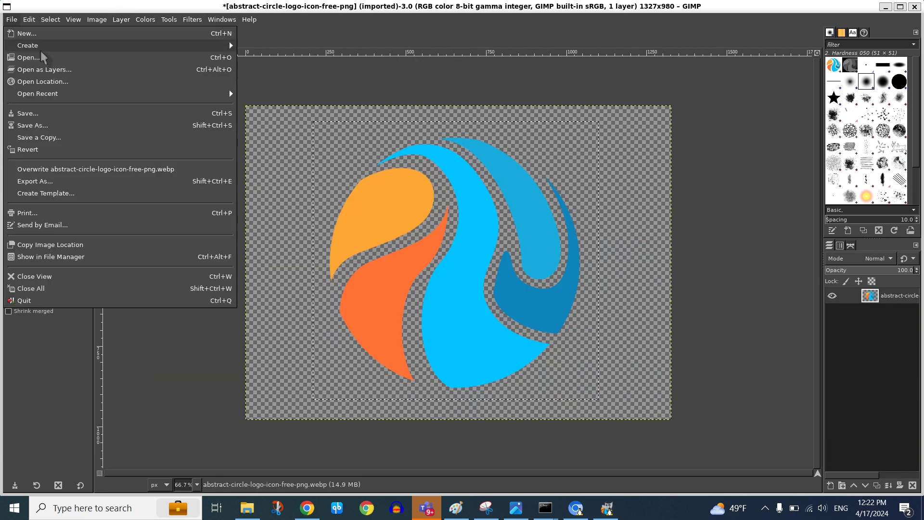
{"action": "left_click", "coordinate": [54, 58]}
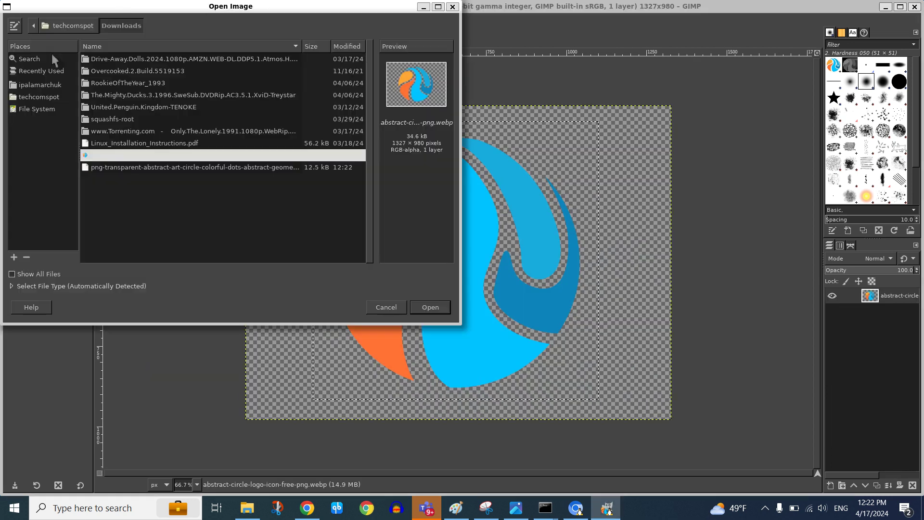
{"action": "double_click", "coordinate": [177, 167]}
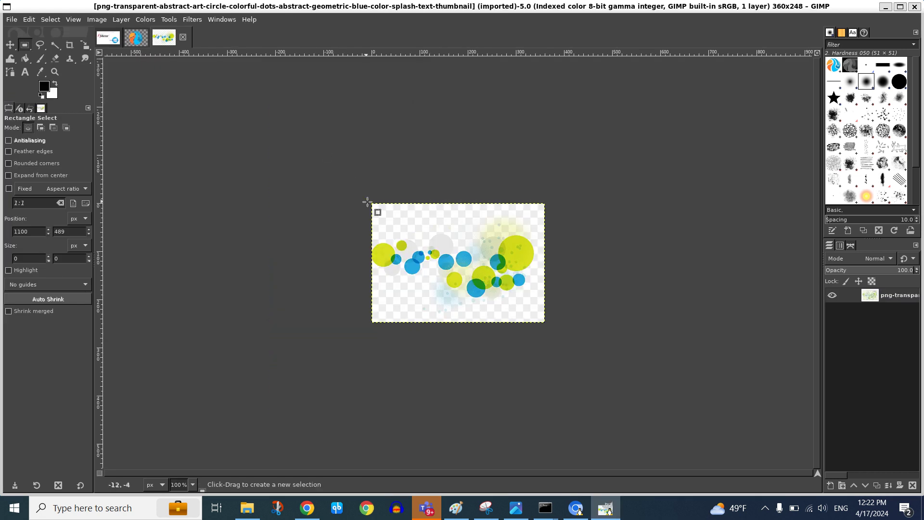
{"action": "left_click_drag", "start_coordinate": [372, 203], "coordinate": [547, 321]}
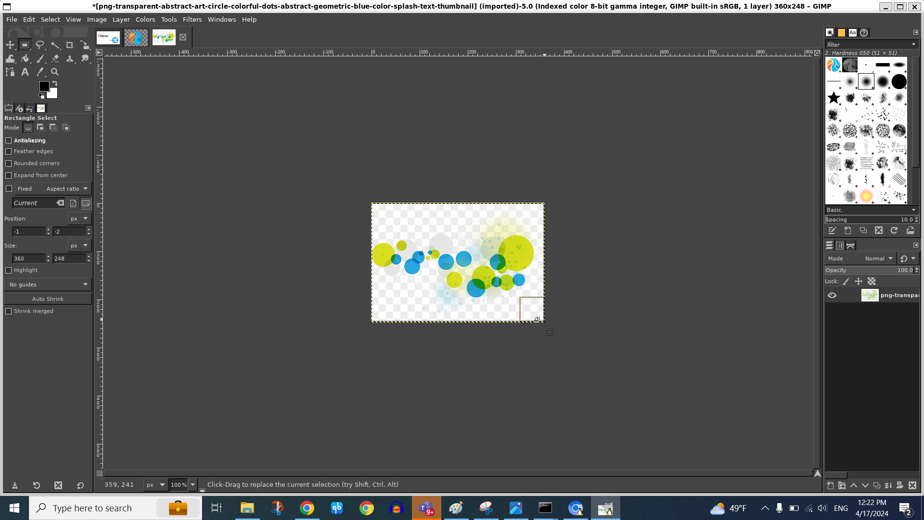
{"action": "key", "text": "ctrl+c"}
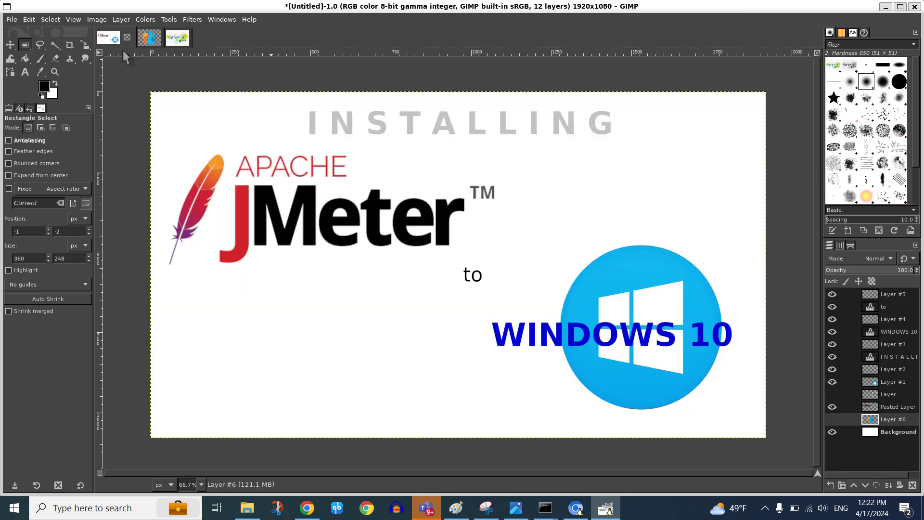
- Add a new transparent Layer #7 to the title image and anchor the paste
{"action": "left_click", "coordinate": [108, 37]}
{"action": "left_click", "coordinate": [120, 19]}
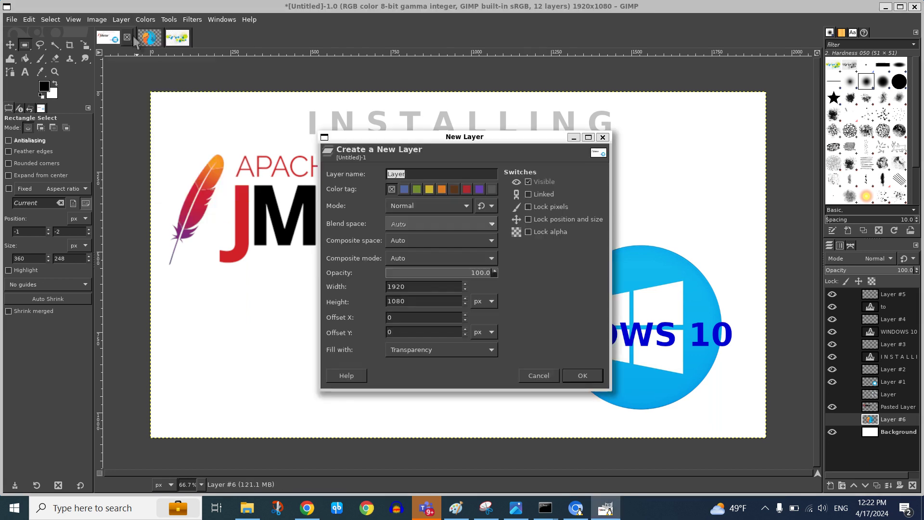
{"action": "left_click", "coordinate": [583, 376]}
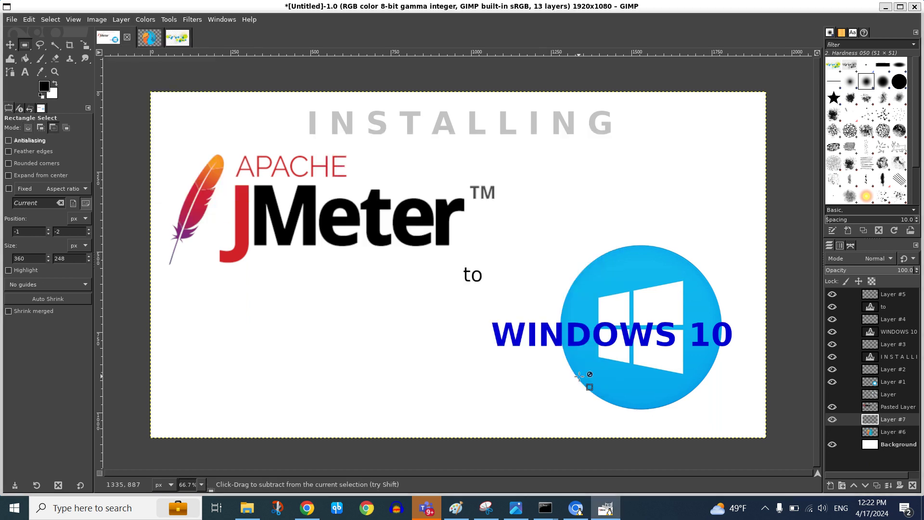
{"action": "key", "text": "ctrl+v"}
{"action": "left_click", "coordinate": [582, 376]}
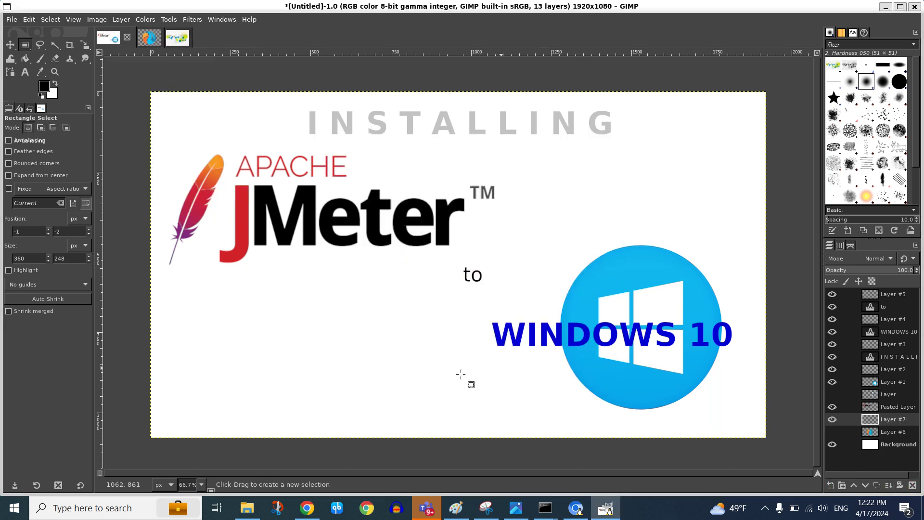
- Browse the results and preview the green-orange Pngtree abstract circle ring
{"action": "left_click", "coordinate": [576, 508]}
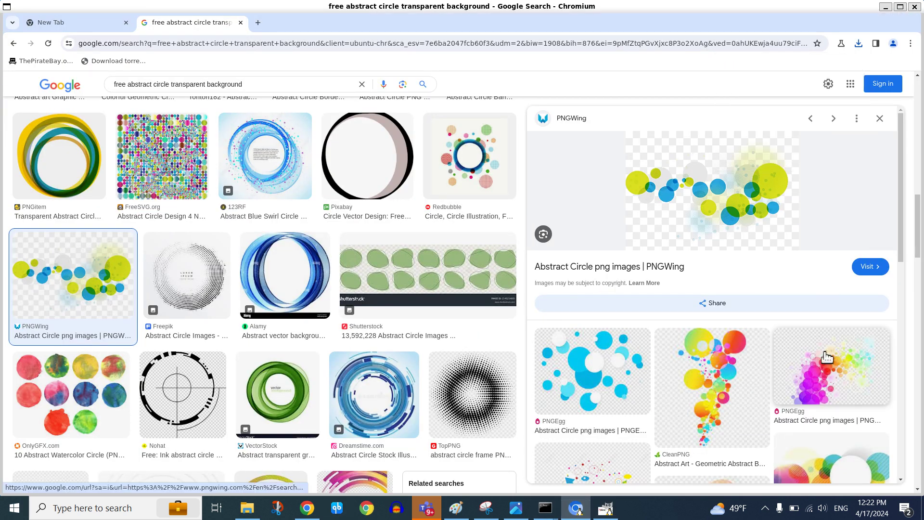
{"action": "scroll", "coordinate": [911, 212], "scroll_direction": "down", "scroll_amount": 2}
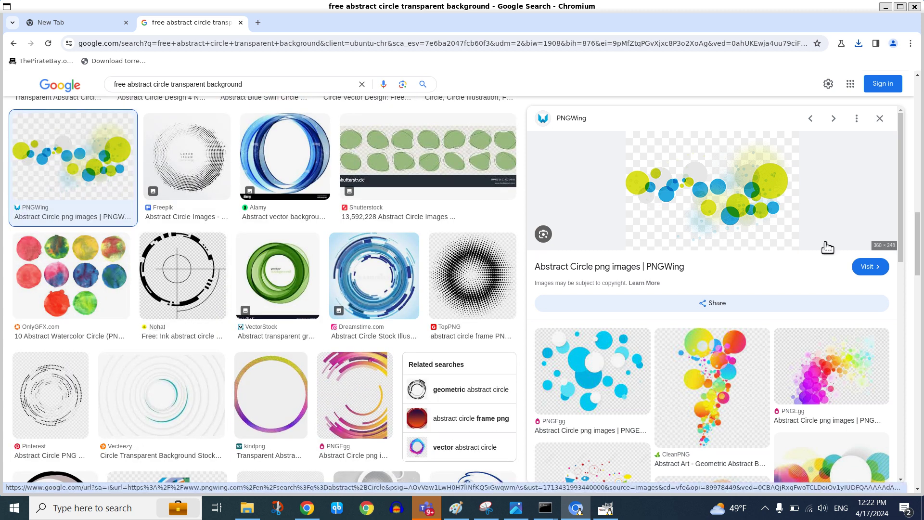
{"action": "scroll", "coordinate": [920, 168], "scroll_direction": "up", "scroll_amount": 4}
{"action": "scroll", "coordinate": [920, 168], "scroll_direction": "up", "scroll_amount": 5}
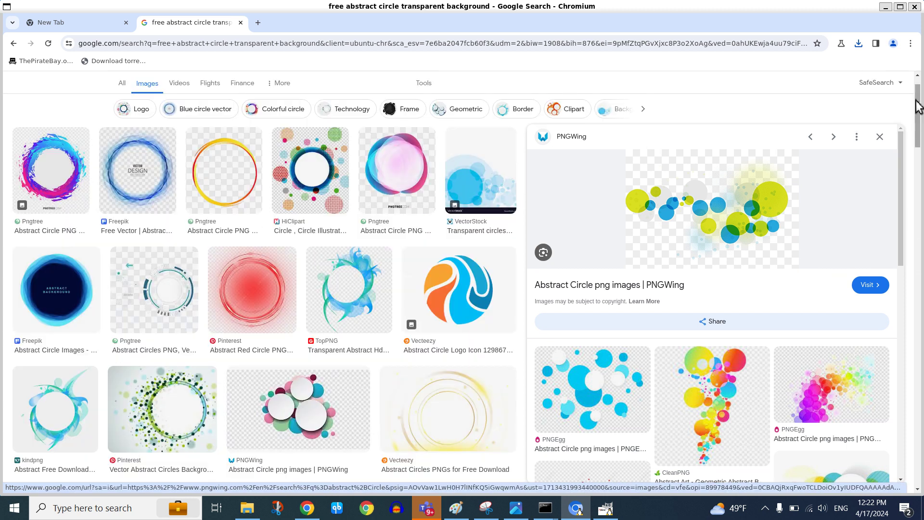
{"action": "left_click", "coordinate": [366, 288]}
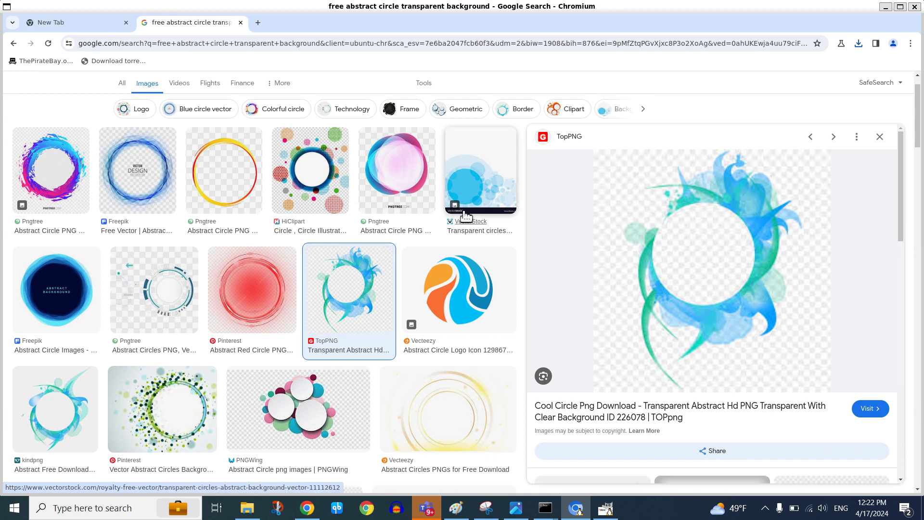
{"action": "left_click", "coordinate": [234, 190]}
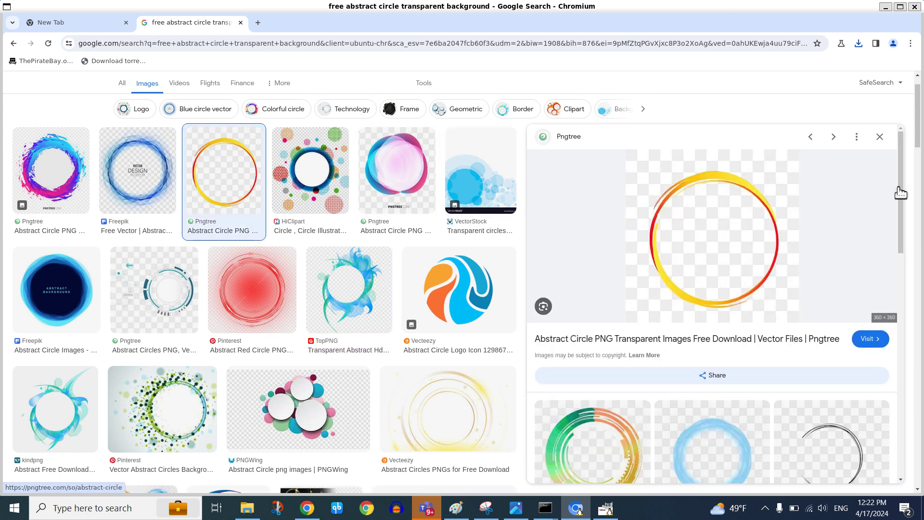
{"action": "scroll", "coordinate": [716, 400], "scroll_direction": "down", "scroll_amount": 2}
{"action": "left_click", "coordinate": [592, 373]}
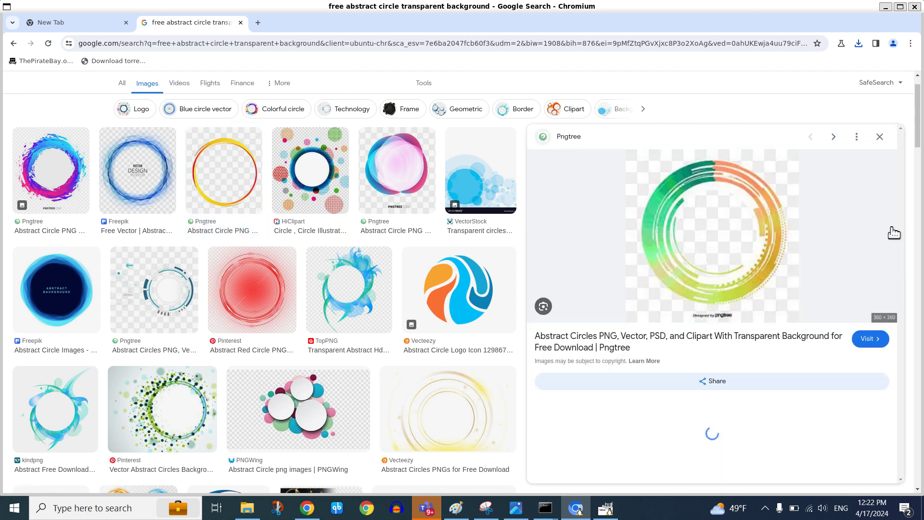
- Save the Pngtree ring image as a PNG into Downloads and return to GIMP
{"action": "right_click", "coordinate": [717, 235]}
{"action": "left_click", "coordinate": [778, 363]}
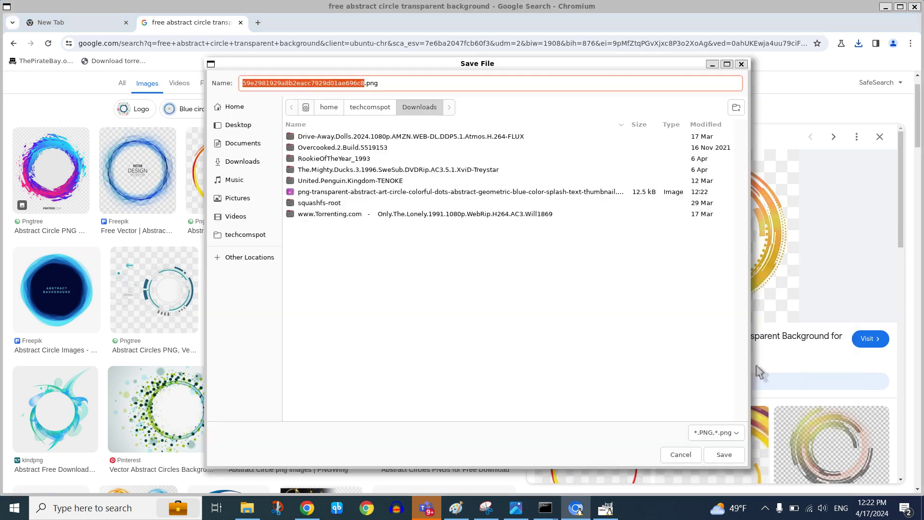
{"action": "left_click", "coordinate": [725, 455]}
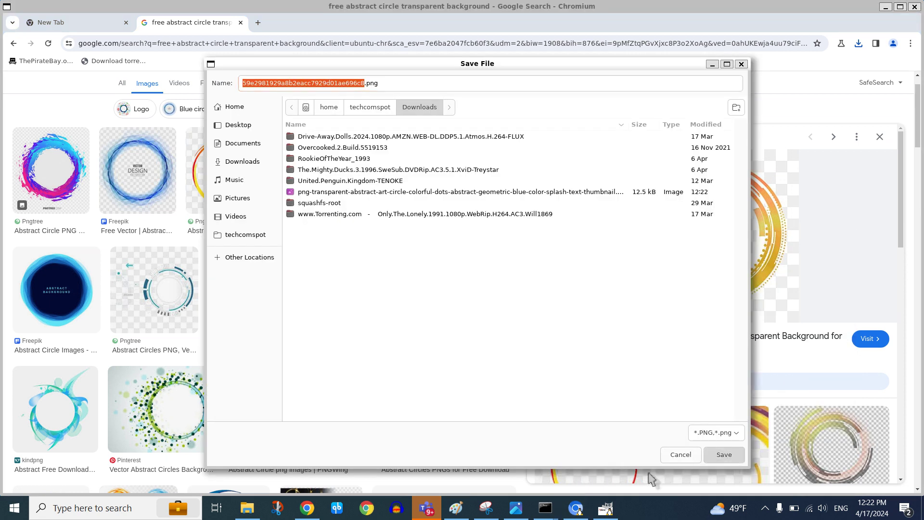
{"action": "key", "text": "alt+Tab"}
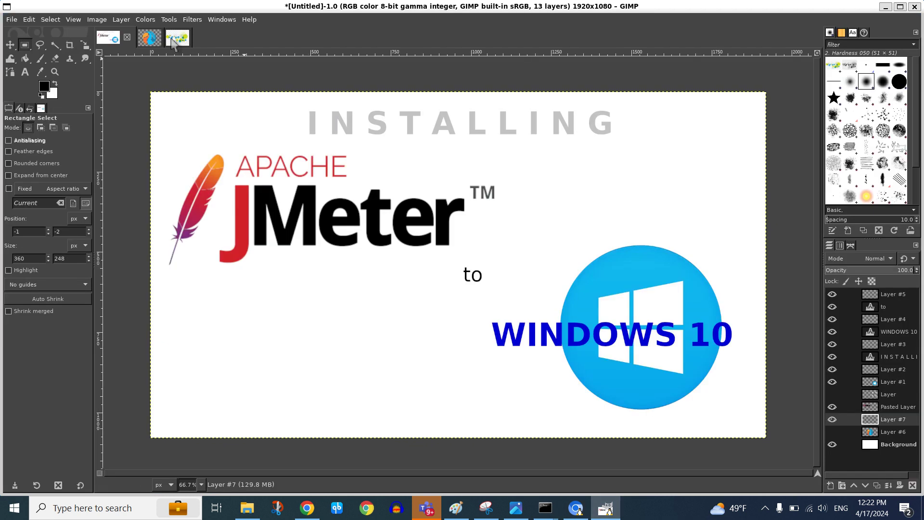
- Open the downloaded green-orange ring PNG in GIMP
{"action": "left_click", "coordinate": [149, 37]}
{"action": "left_click", "coordinate": [12, 19]}
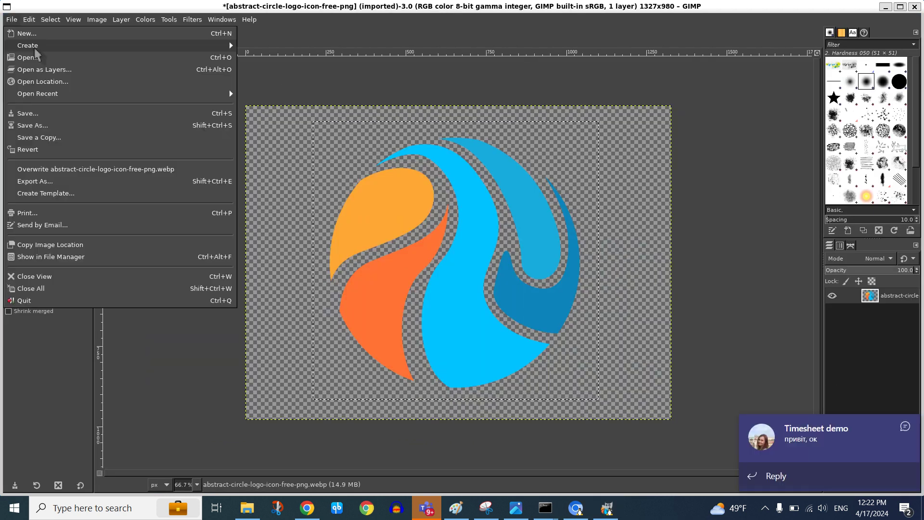
{"action": "left_click", "coordinate": [41, 59]}
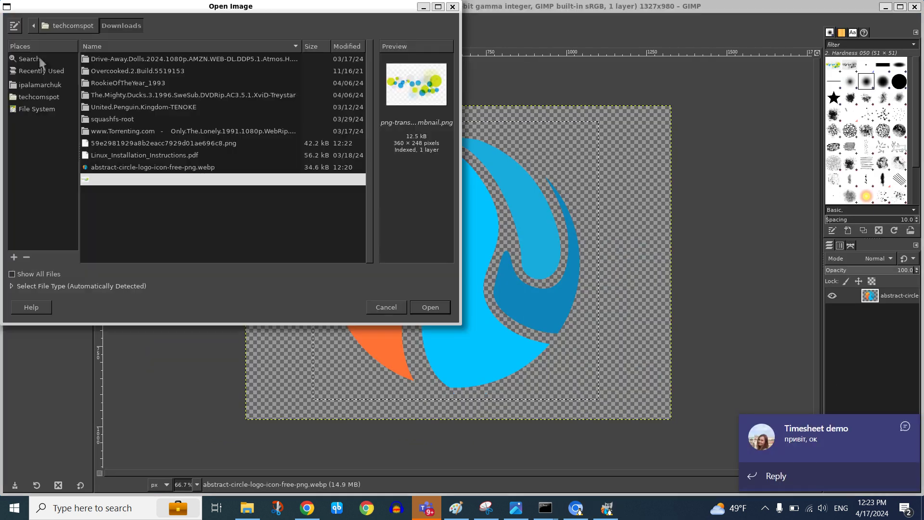
{"action": "left_click", "coordinate": [906, 427]}
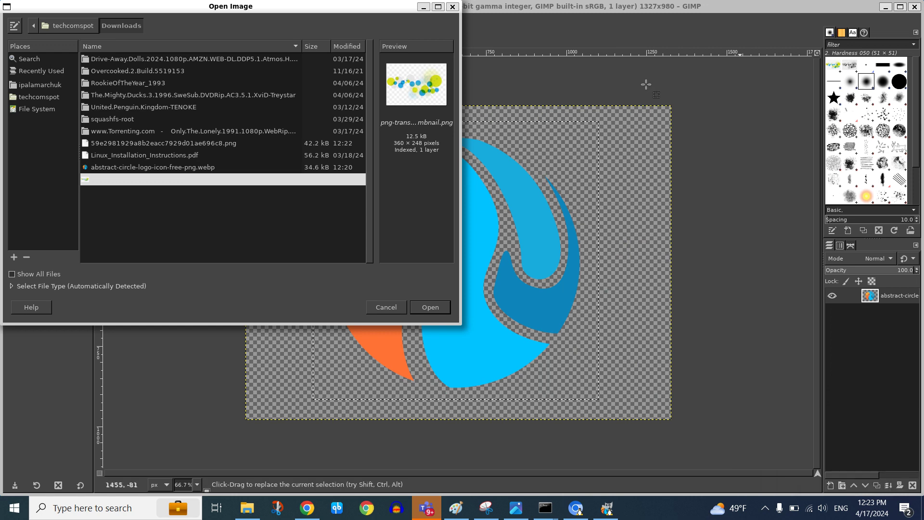
{"action": "double_click", "coordinate": [114, 144]}
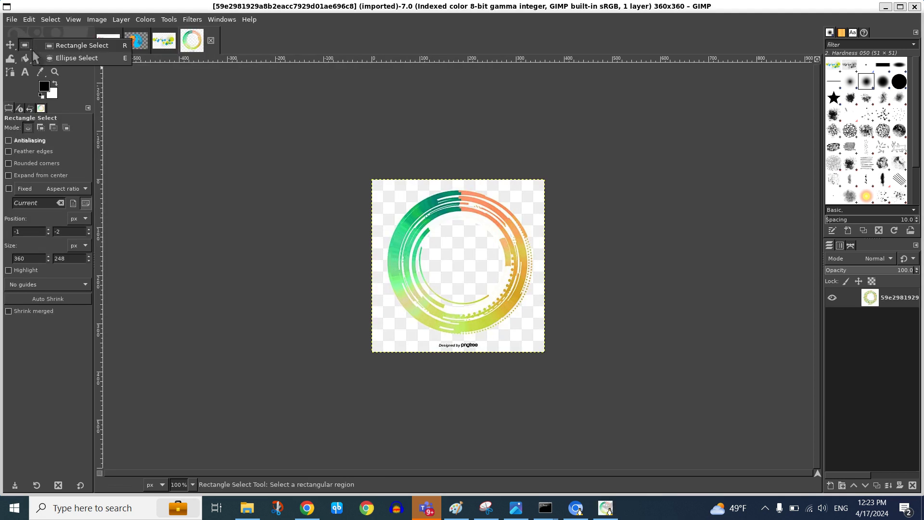
- Copy an elliptical selection of the ring and paste it around 'to' in the title image
{"action": "left_click", "coordinate": [73, 60]}
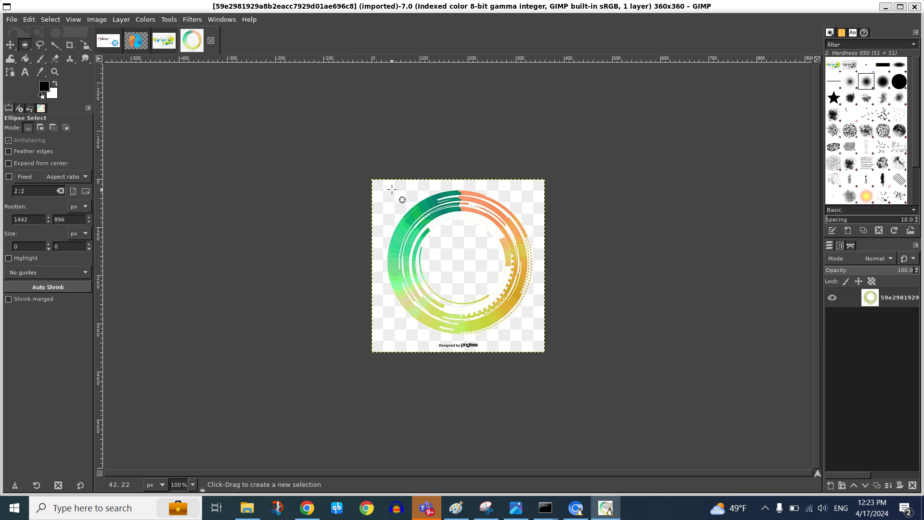
{"action": "left_click_drag", "start_coordinate": [390, 188], "coordinate": [536, 336]}
{"action": "left_click_drag", "start_coordinate": [417, 212], "coordinate": [413, 211]}
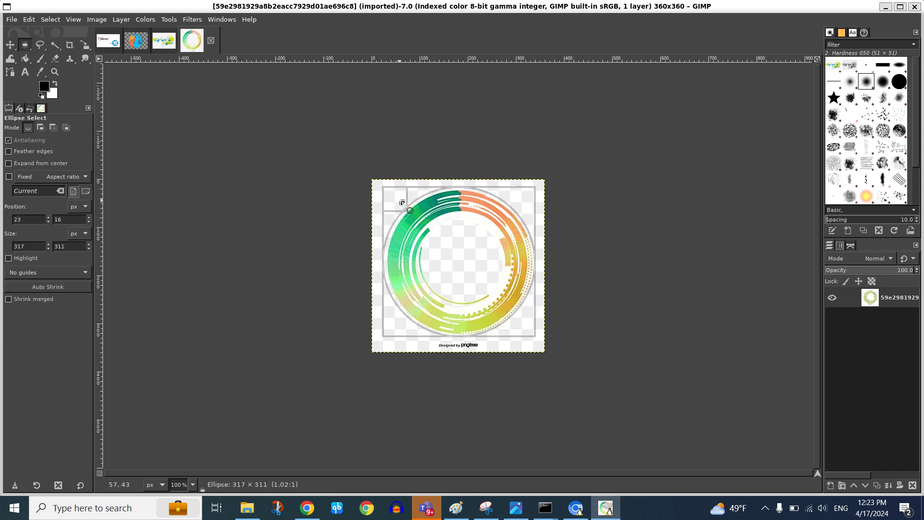
{"action": "key", "text": "ctrl+c"}
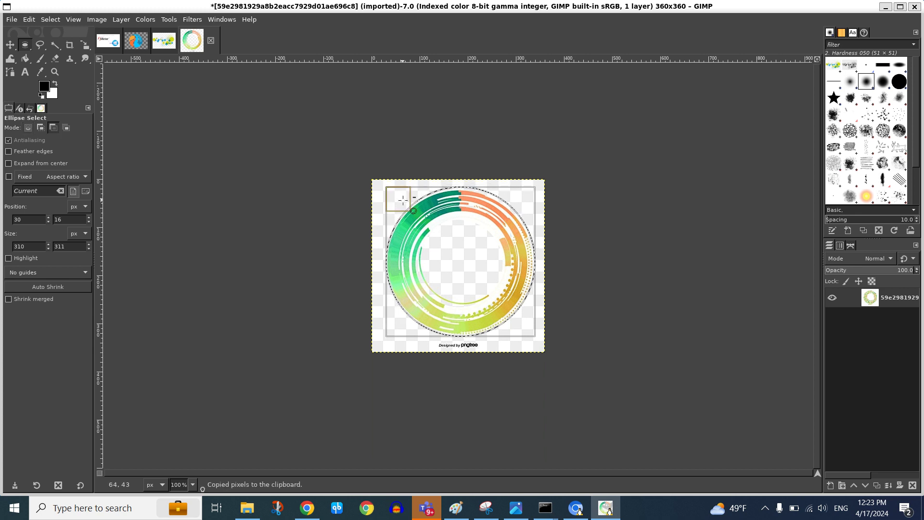
{"action": "left_click", "coordinate": [117, 48]}
{"action": "key", "text": "ctrl+v"}
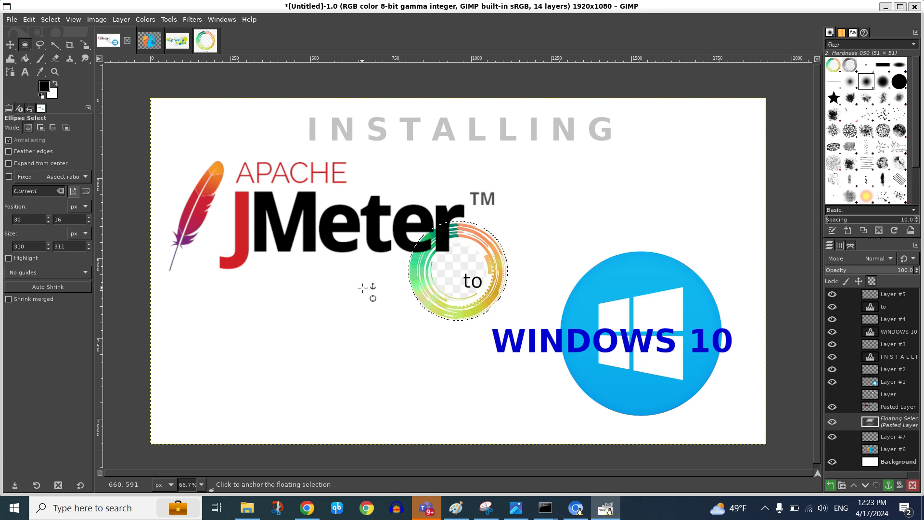
- Anchor the ring onto Layer #7 and move it below Layer #6, just above the Background
{"action": "key", "text": "ctrl"}
{"action": "left_click", "coordinate": [600, 214]}
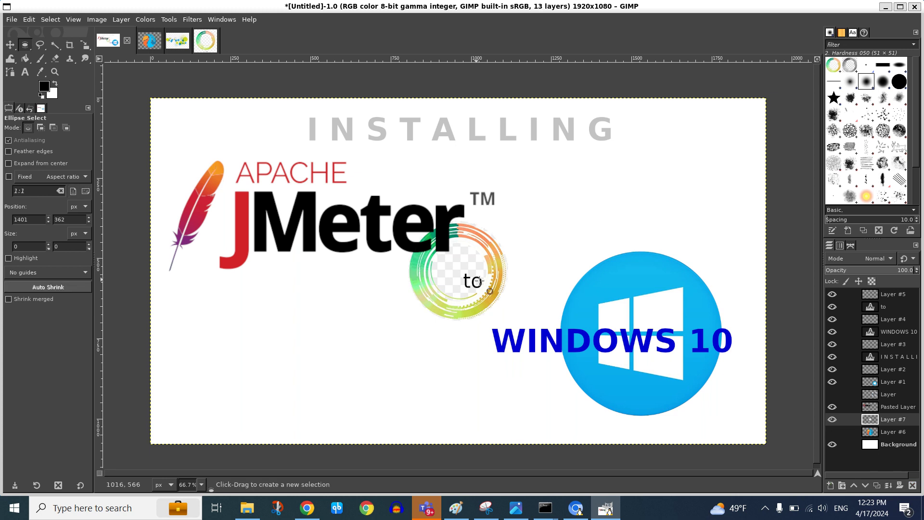
{"action": "left_click_drag", "start_coordinate": [893, 419], "coordinate": [905, 439]}
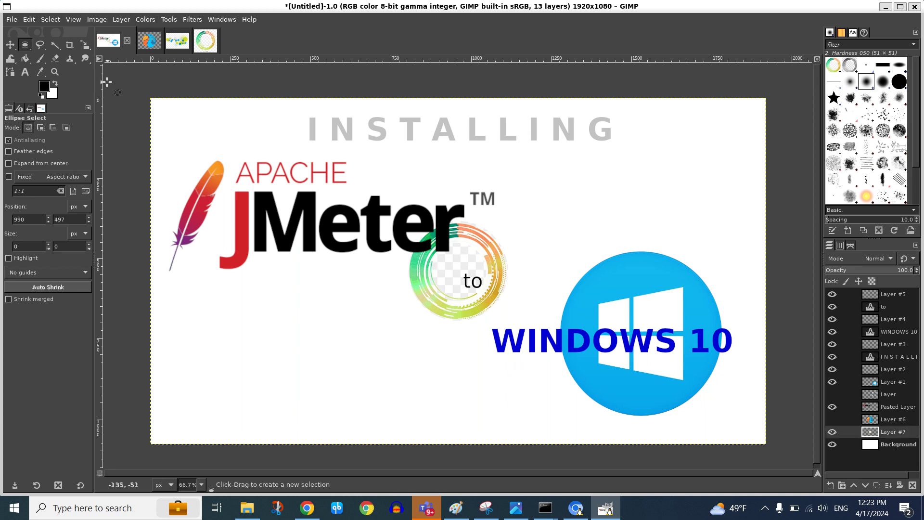
{"action": "left_click", "coordinate": [10, 45]}
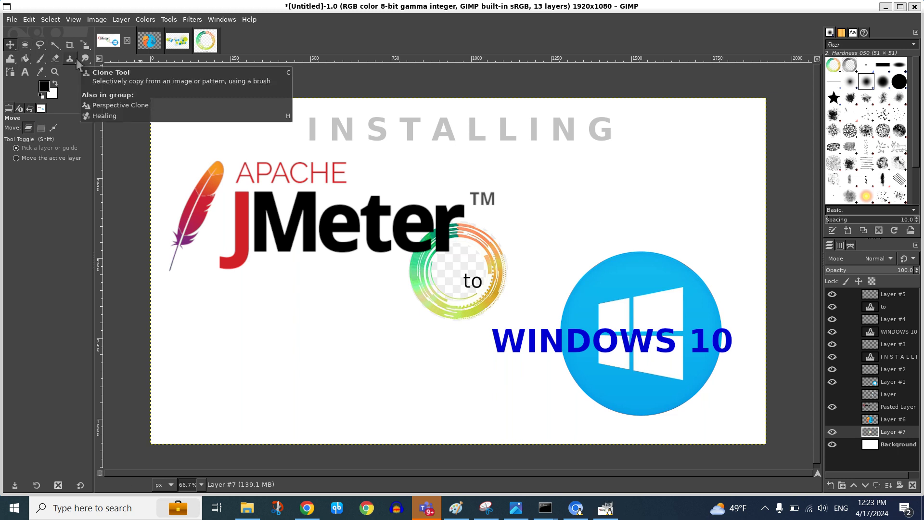
- Scale the Layer #7 ring up to 2533×1425 above and right of 'to'
{"action": "left_click", "coordinate": [85, 45]}
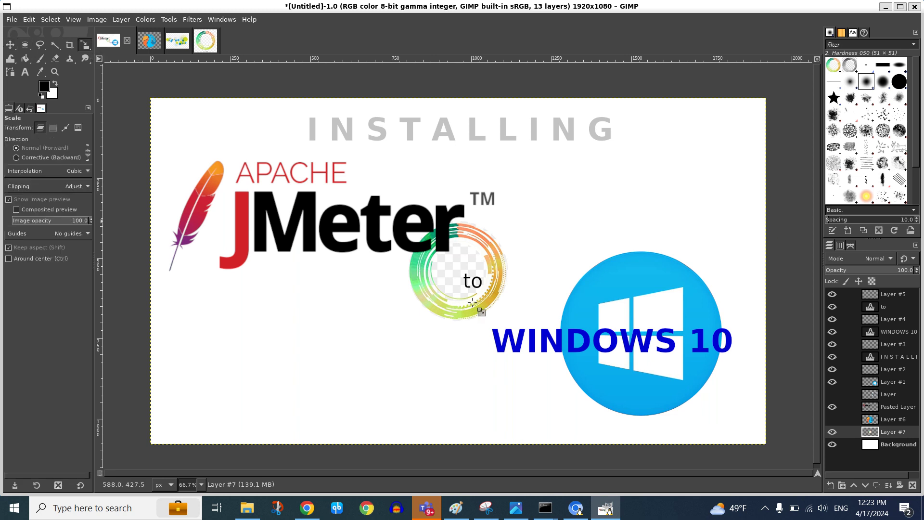
{"action": "left_click", "coordinate": [473, 302]}
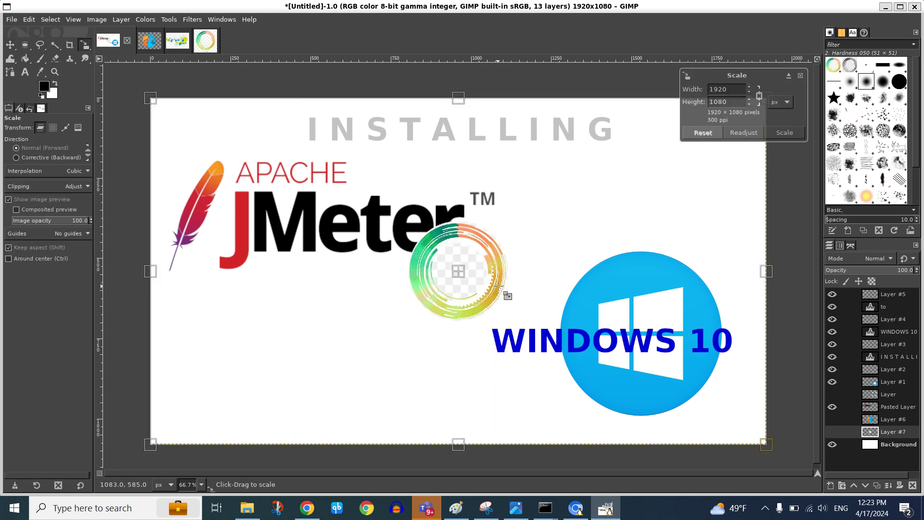
{"action": "key", "text": "Return"}
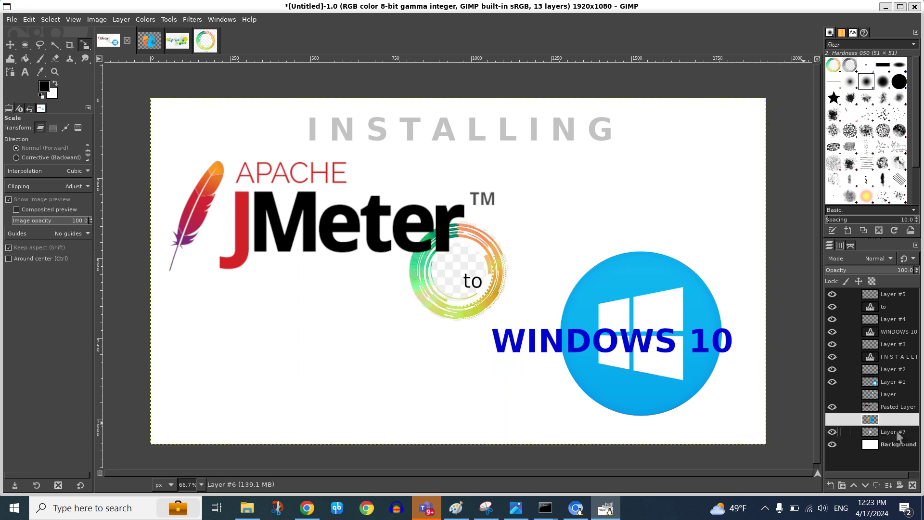
{"action": "left_click", "coordinate": [492, 251]}
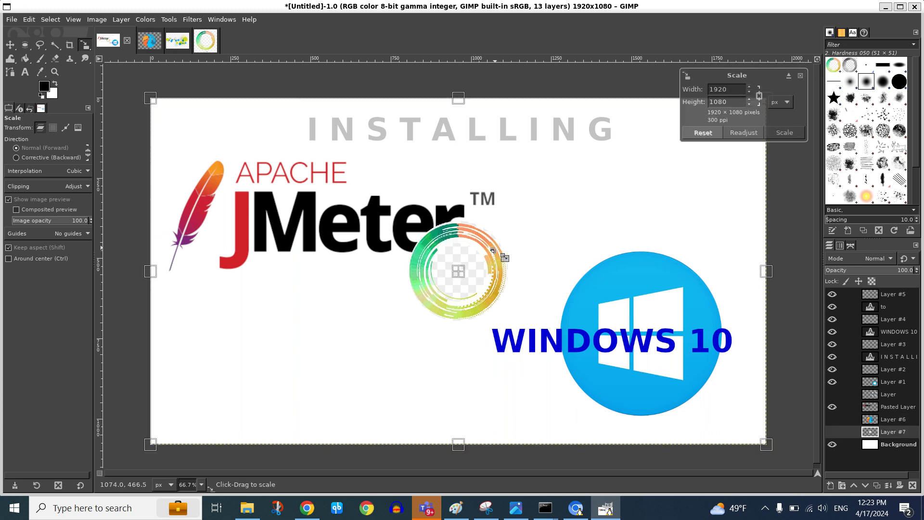
{"action": "left_click_drag", "start_coordinate": [493, 251], "coordinate": [655, 77]}
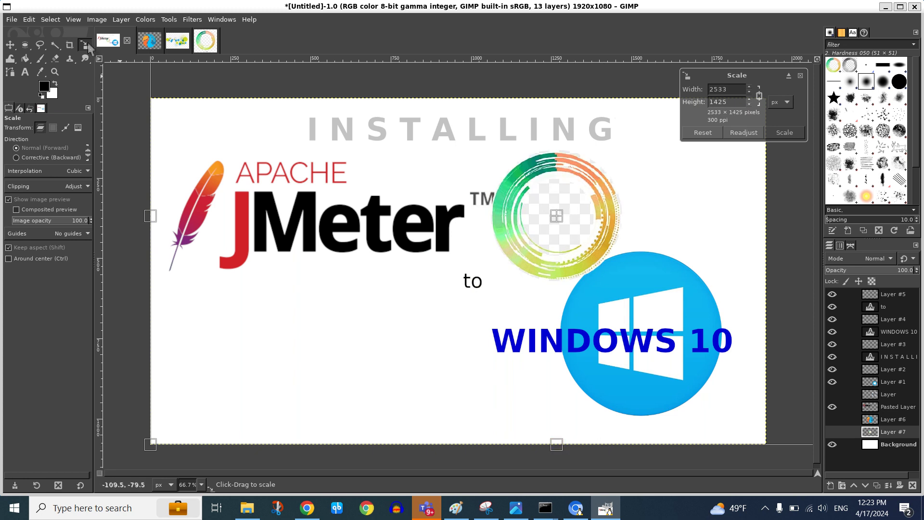
{"action": "left_click", "coordinate": [70, 44]}
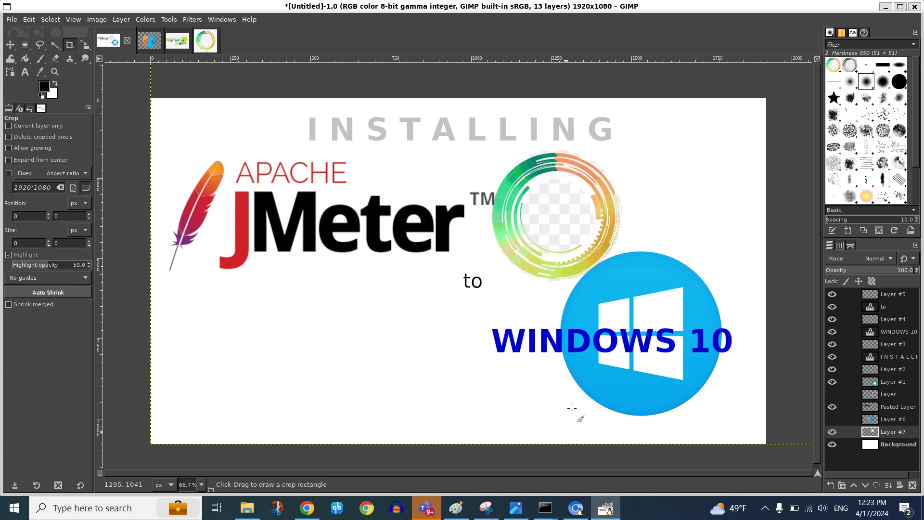
- Crop the title image to a 425×419 area around the green-orange ring, with the left edge slightly widened
{"action": "left_click_drag", "start_coordinate": [559, 250], "coordinate": [563, 243]}
{"action": "left_click_drag", "start_coordinate": [493, 150], "coordinate": [625, 284]}
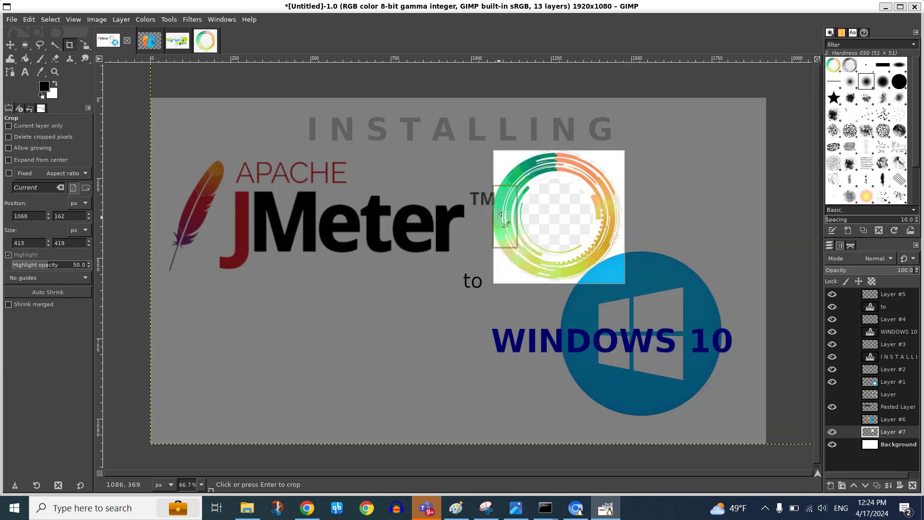
{"action": "left_click_drag", "start_coordinate": [500, 214], "coordinate": [495, 214]}
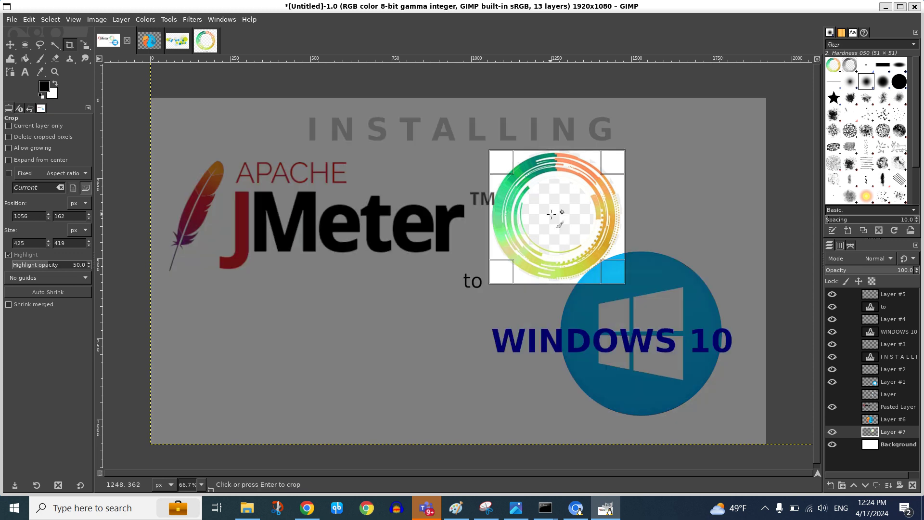
{"action": "left_click", "coordinate": [552, 214]}
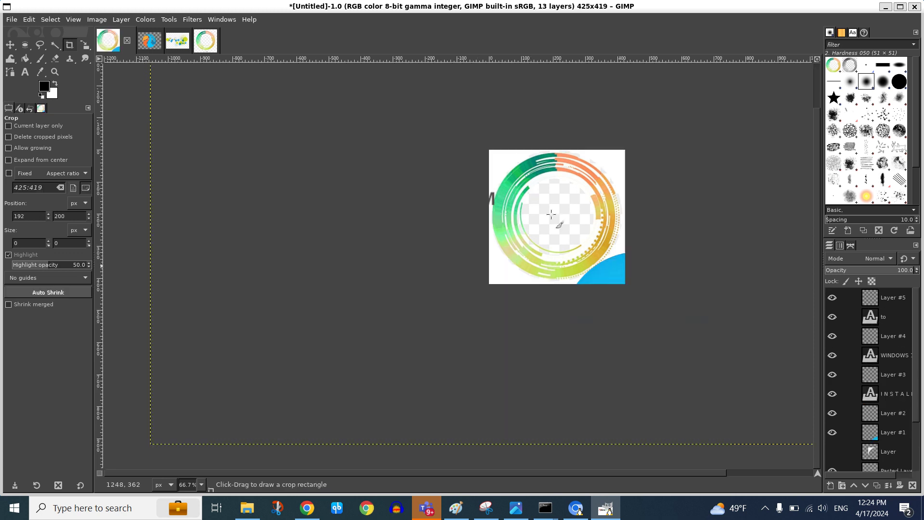
- Undo the crop and move the ring down-left over the word 'to'
{"action": "key", "text": "ctrl+z"}
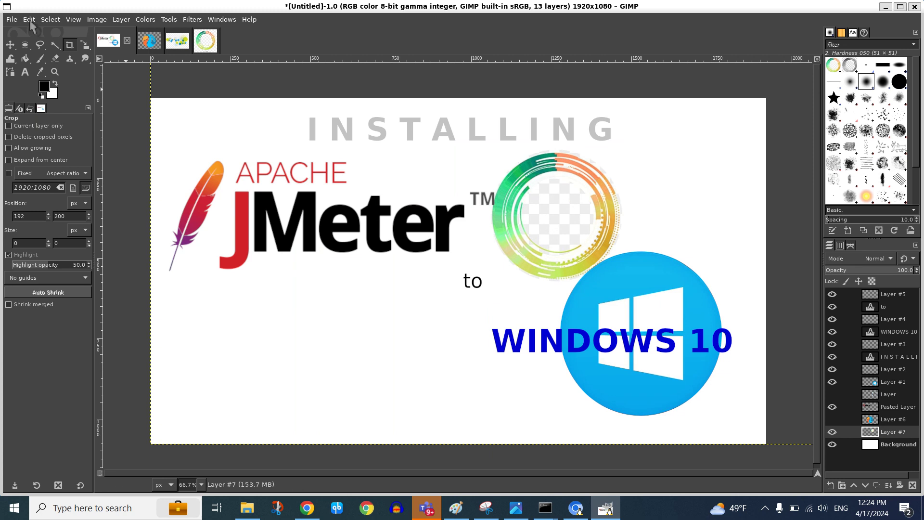
{"action": "key", "text": "m"}
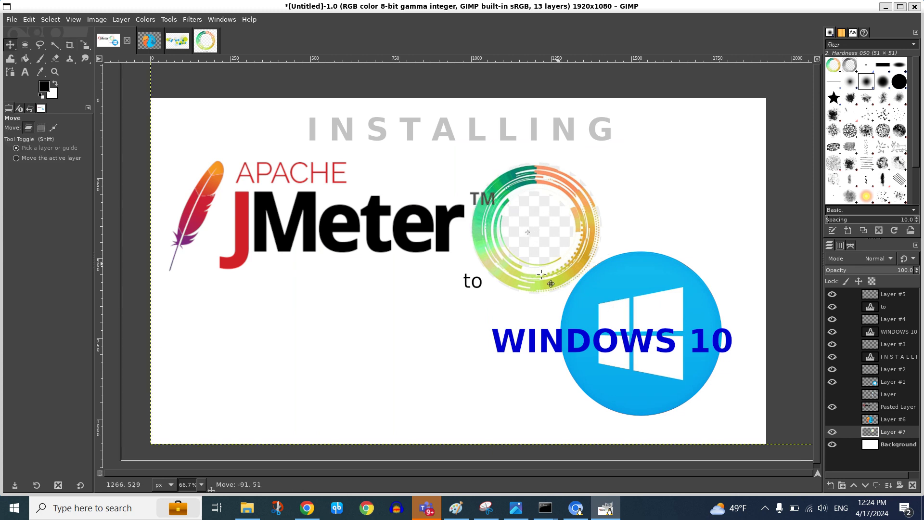
{"action": "mouse_move", "coordinate": [587, 251]}
{"action": "left_mouse_down"}
{"action": "mouse_move", "coordinate": [513, 304]}
{"action": "mouse_move", "coordinate": [522, 314]}
{"action": "left_mouse_up"}
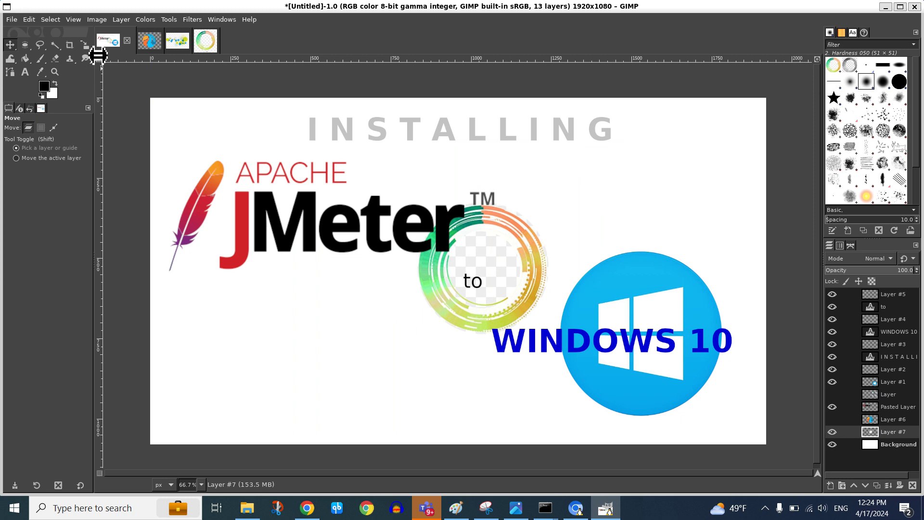
- Fuzzy-select the ring's transparent centre and its surroundings, then clear the selection and reselect Layer #7
{"action": "left_click", "coordinate": [55, 44]}
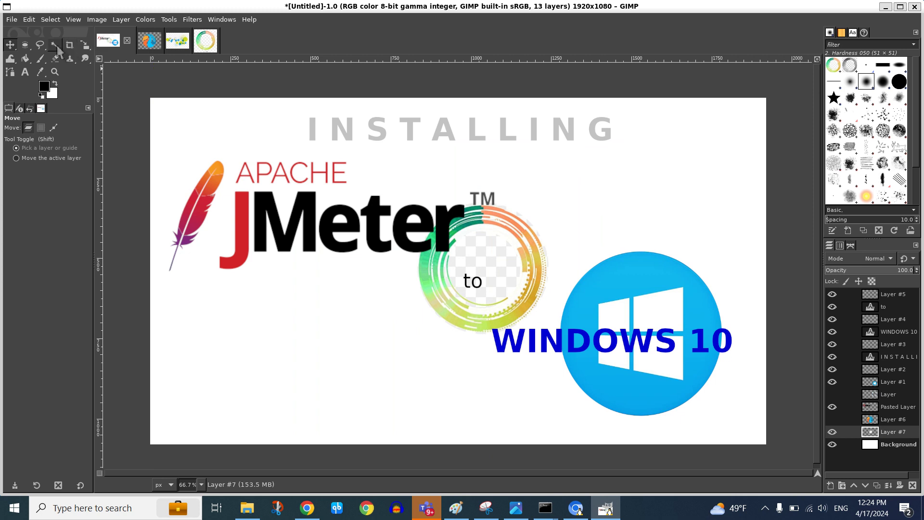
{"action": "left_click", "coordinate": [483, 265]}
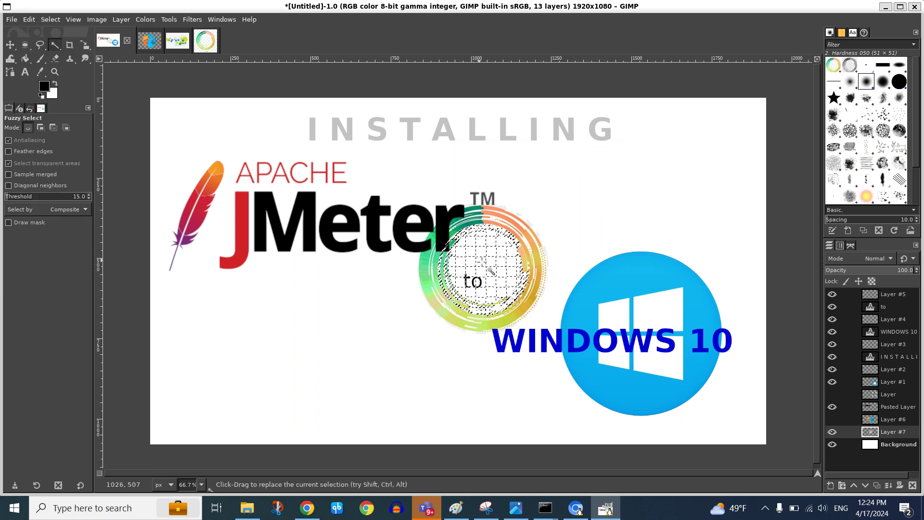
{"action": "left_click", "coordinate": [526, 218]}
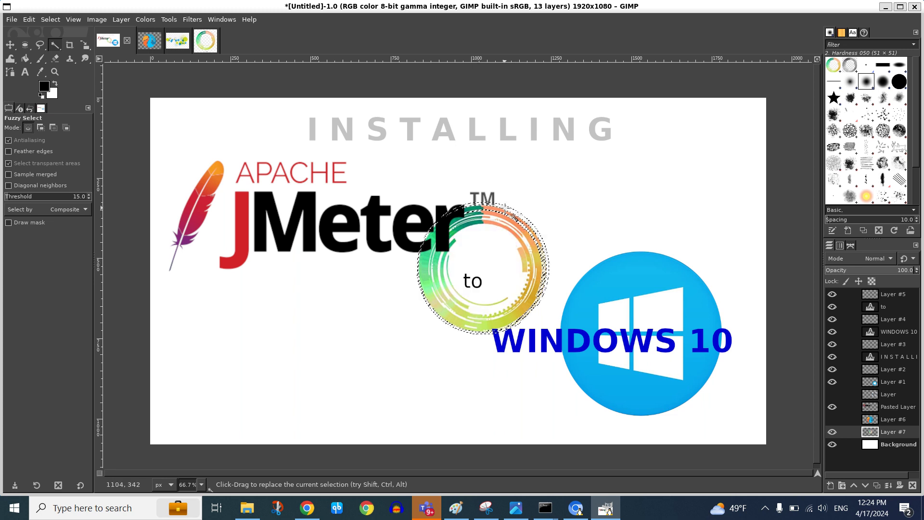
{"action": "left_click", "coordinate": [479, 245]}
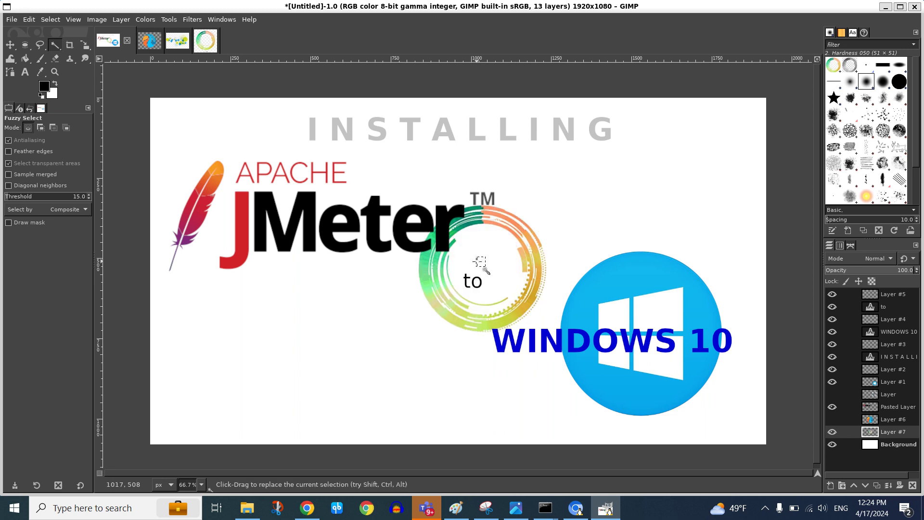
{"action": "left_click", "coordinate": [893, 432]}
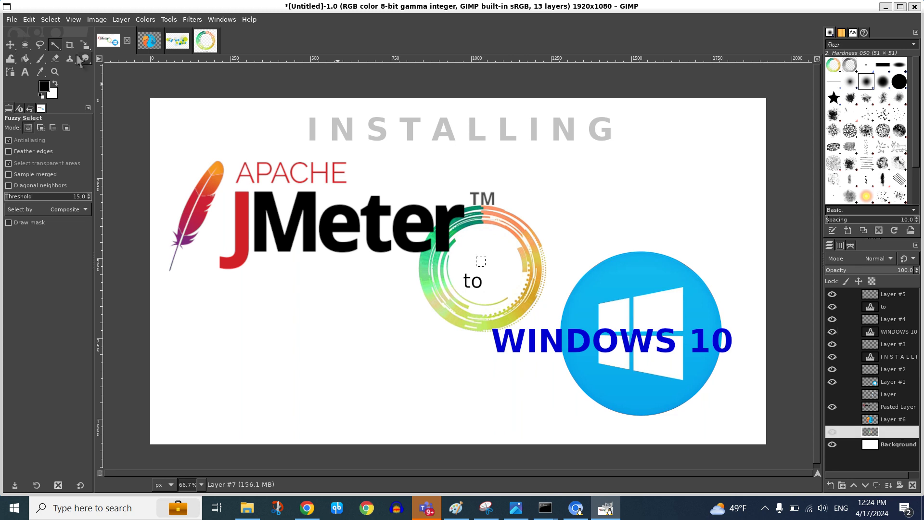
{"action": "left_click", "coordinate": [85, 44]}
- Try rescaling the ring layer to 352×364, then cancel the resize
{"action": "left_click", "coordinate": [437, 271]}
{"action": "left_click_drag", "start_coordinate": [437, 271], "coordinate": [538, 284]}
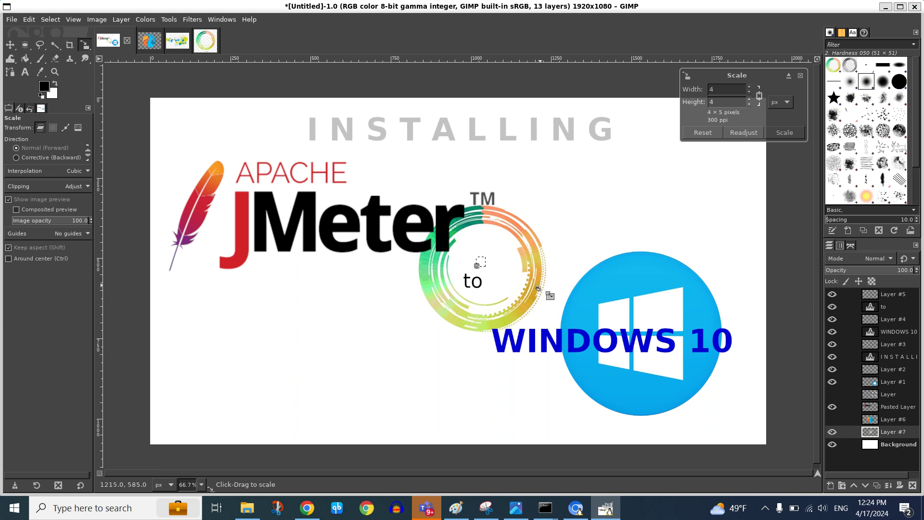
{"action": "left_click_drag", "start_coordinate": [537, 284], "coordinate": [637, 129]}
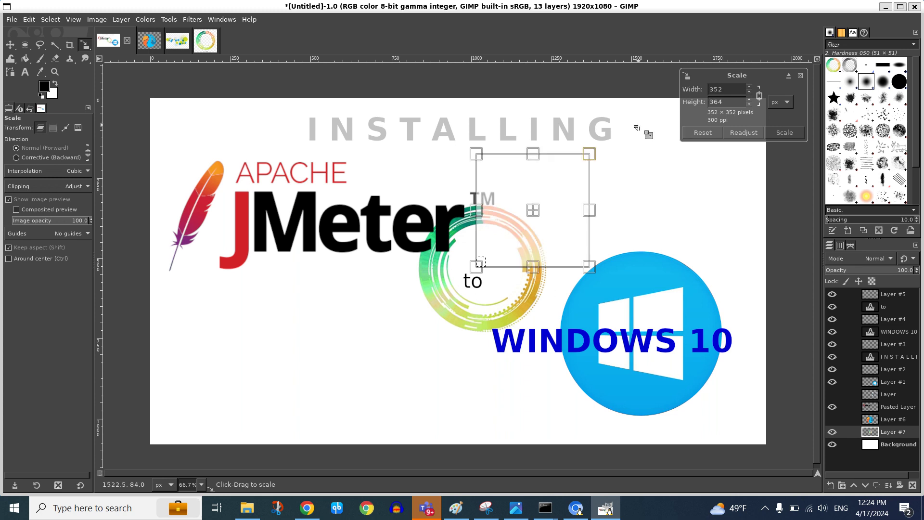
{"action": "key", "text": "Escape"}
- Select Layer #7 and shift the ring slightly left
{"action": "left_click", "coordinate": [900, 431]}
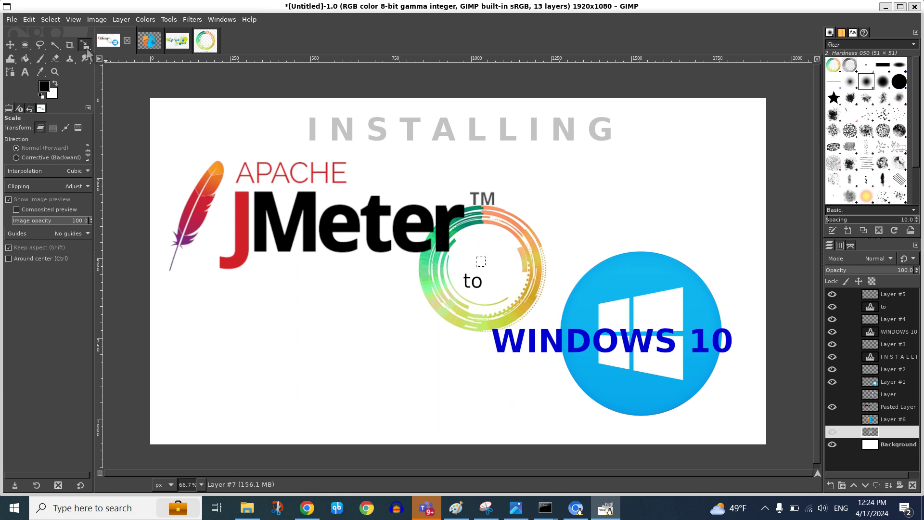
{"action": "key", "text": "m"}
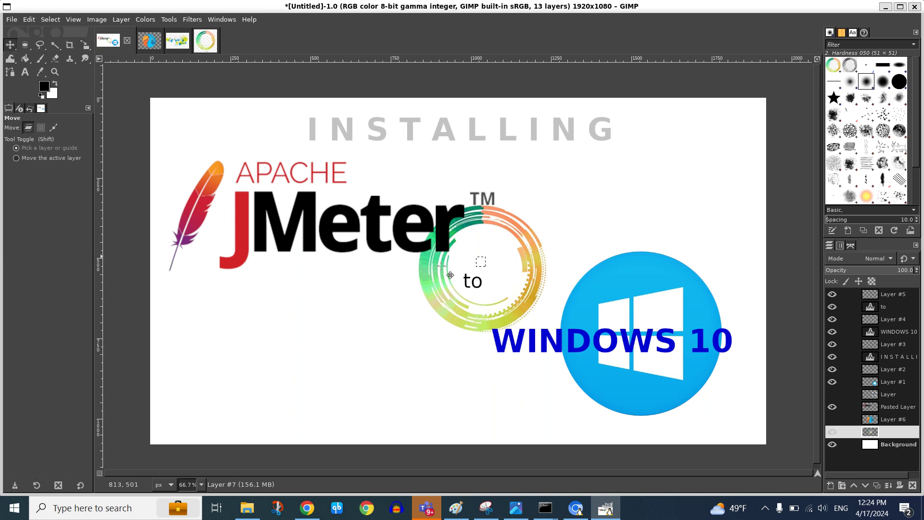
{"action": "left_click_drag", "start_coordinate": [442, 278], "coordinate": [420, 274]}
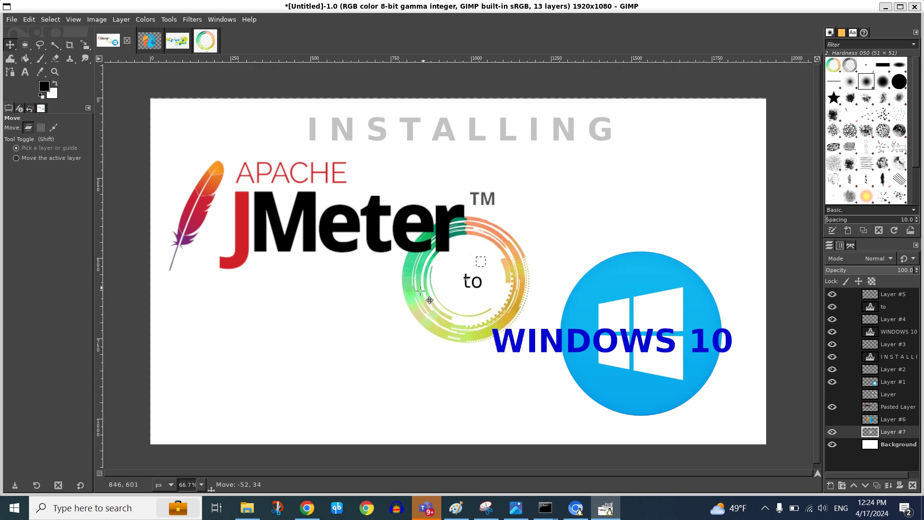
{"action": "mouse_move", "coordinate": [420, 274]}
{"action": "left_mouse_down"}
{"action": "mouse_move", "coordinate": [408, 273]}
{"action": "mouse_move", "coordinate": [423, 300]}
{"action": "mouse_move", "coordinate": [428, 270]}
{"action": "left_mouse_up"}
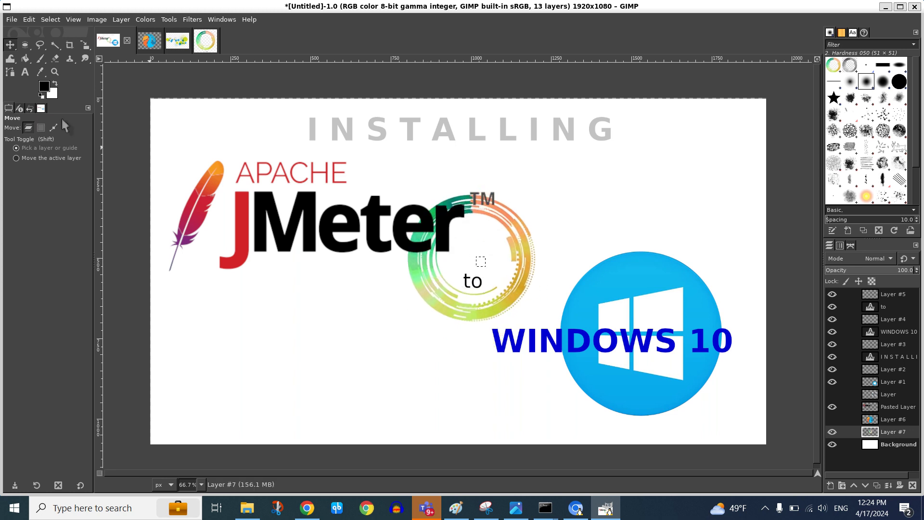
- Attempt to enlarge Layer #7 to 597×617, then cancel the resize
{"action": "left_click", "coordinate": [85, 45]}
{"action": "left_click", "coordinate": [508, 228]}
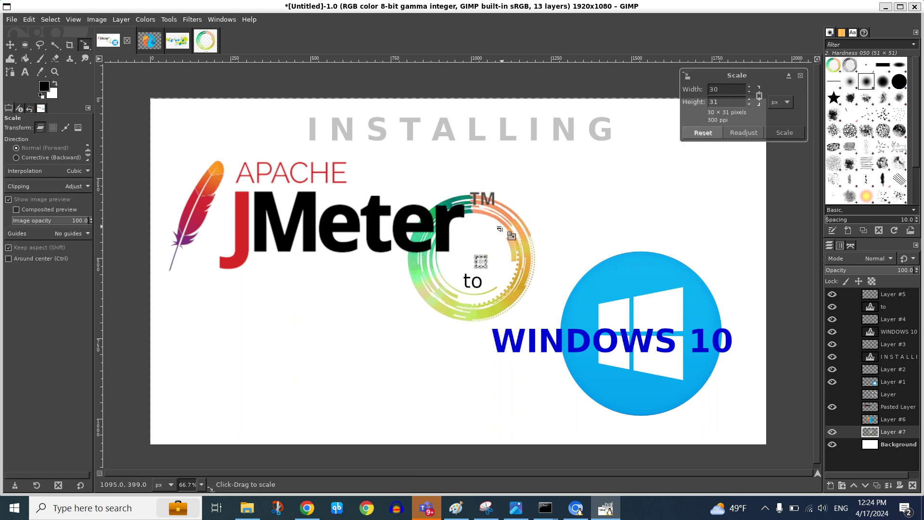
{"action": "left_click_drag", "start_coordinate": [509, 228], "coordinate": [650, 205]}
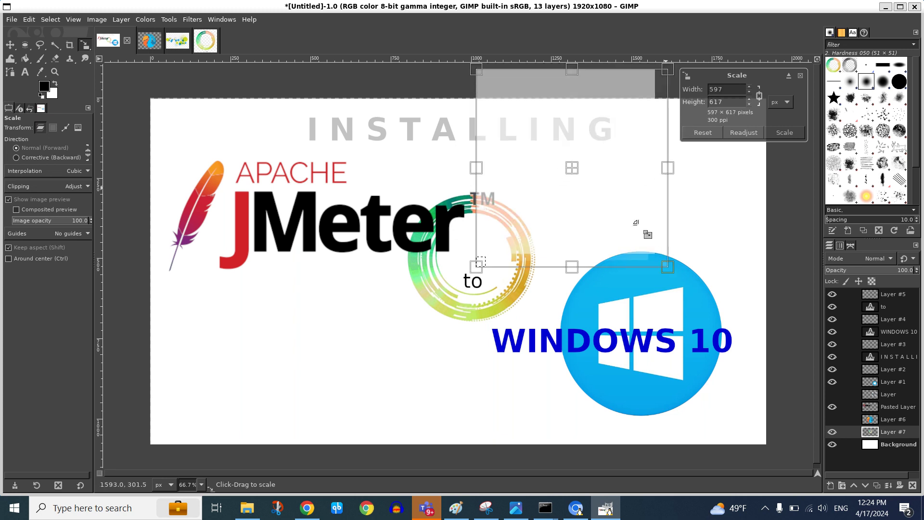
{"action": "left_click", "coordinate": [790, 135]}
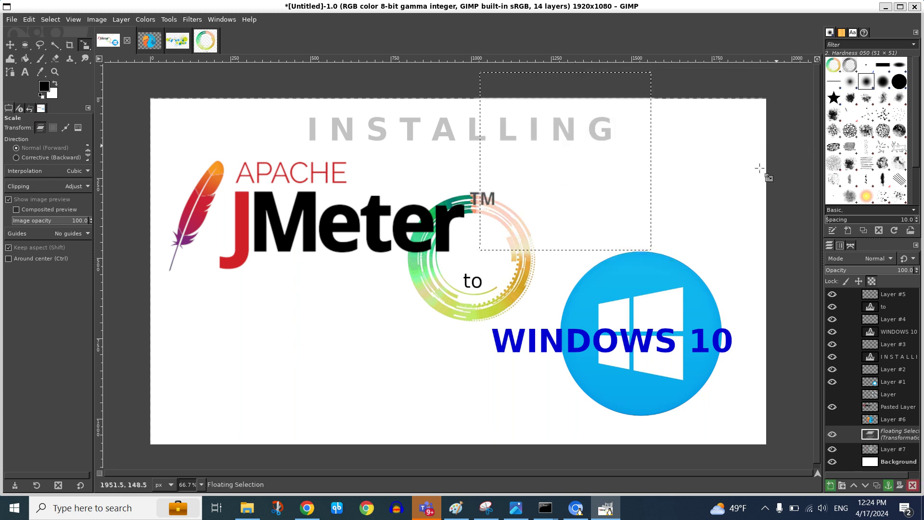
{"action": "left_click", "coordinate": [639, 244]}
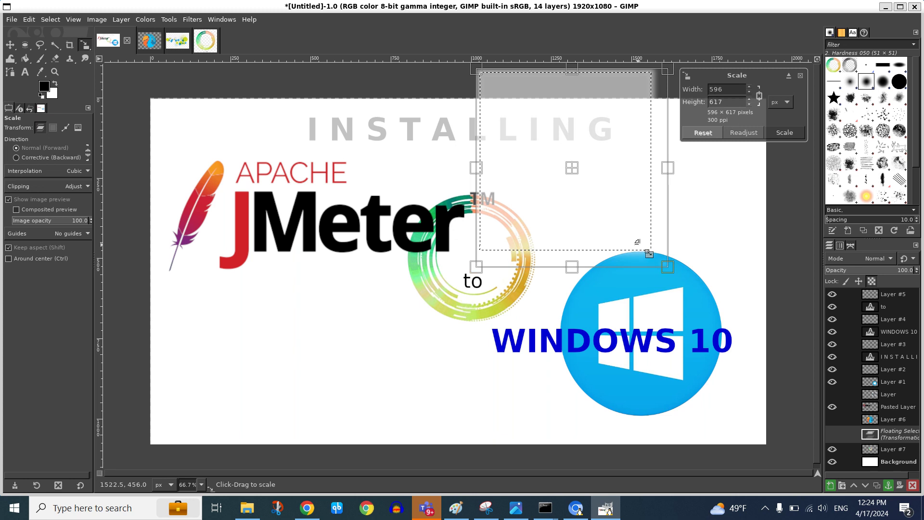
{"action": "key", "text": "Escape"}
- Cancel the repeated scale attempts and anchor the floating selection into Layer #7 with Ctrl+H
{"action": "right_click", "coordinate": [734, 342]}
{"action": "left_click", "coordinate": [712, 258]}
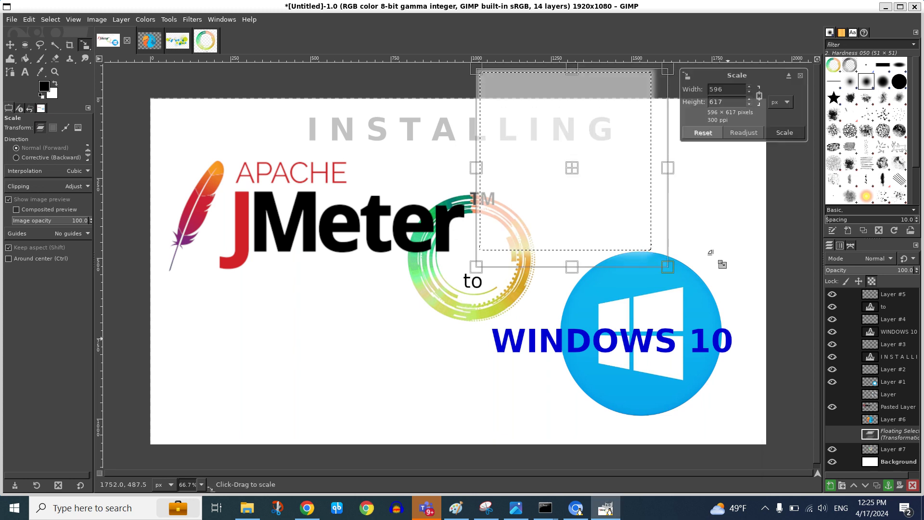
{"action": "key", "text": "Escape"}
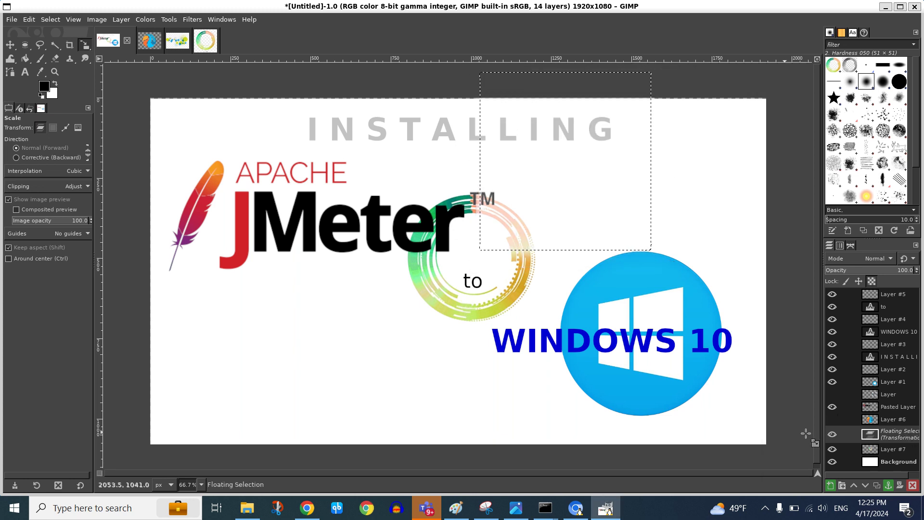
{"action": "left_click", "coordinate": [726, 431]}
{"action": "key", "text": "Escape"}
{"action": "left_click", "coordinate": [765, 382]}
{"action": "key", "text": "Escape"}
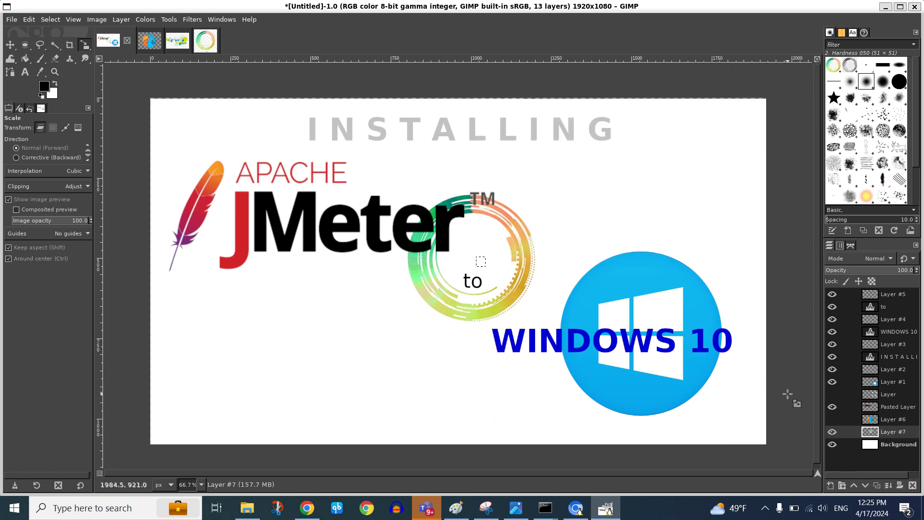
{"action": "key", "text": "ctrl+h"}
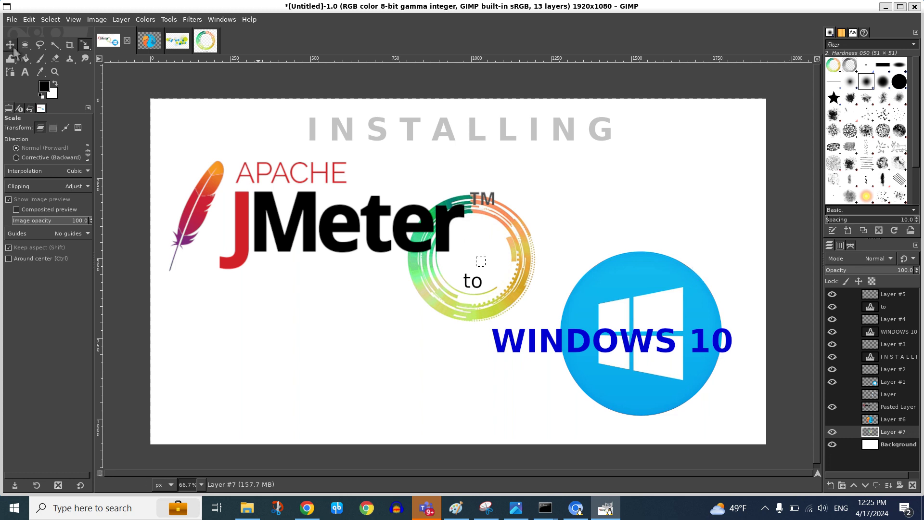
- Move the Pasted Layer JMeter logo slightly lower and shift Layer #7's ring down-left around 'to'
{"action": "left_click", "coordinate": [12, 47]}
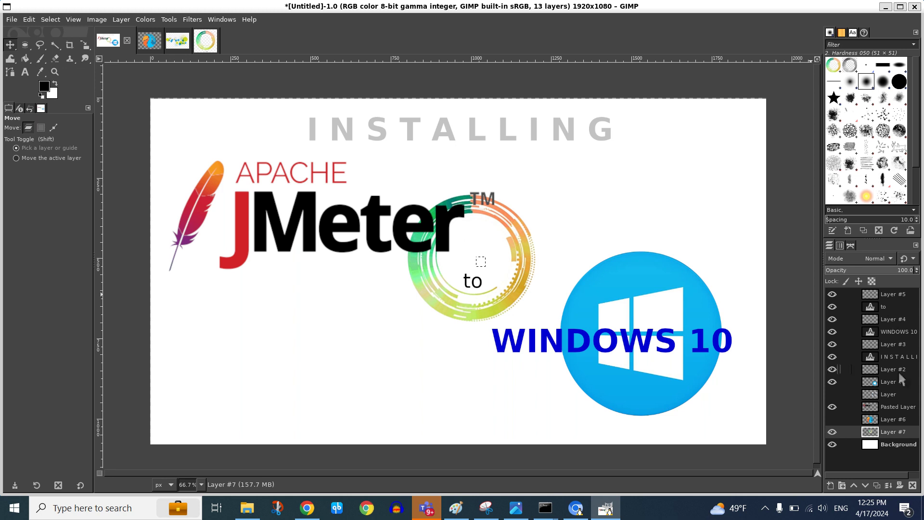
{"action": "left_click", "coordinate": [899, 407]}
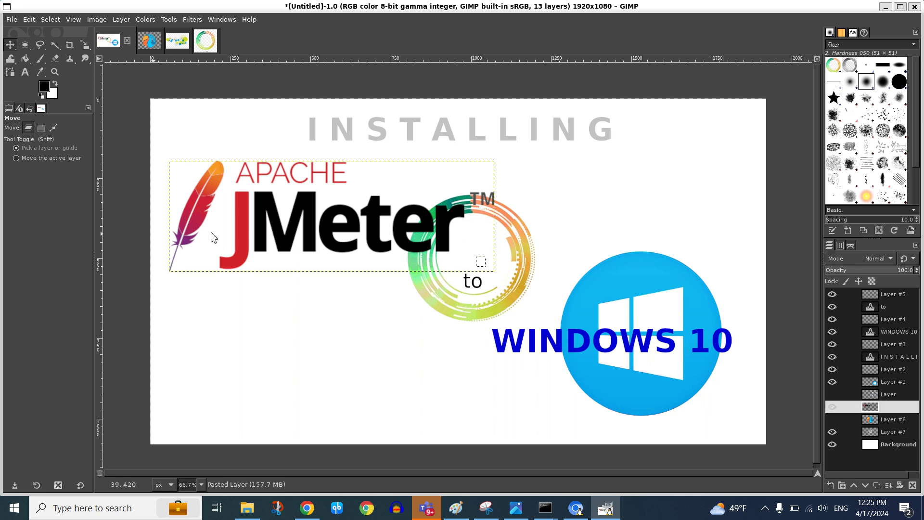
{"action": "left_click_drag", "start_coordinate": [267, 231], "coordinate": [262, 249]}
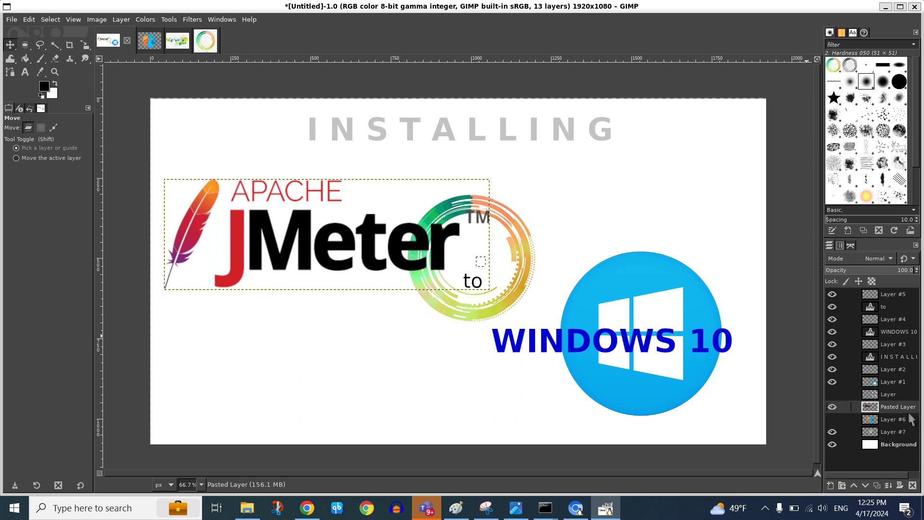
{"action": "left_click", "coordinate": [893, 432]}
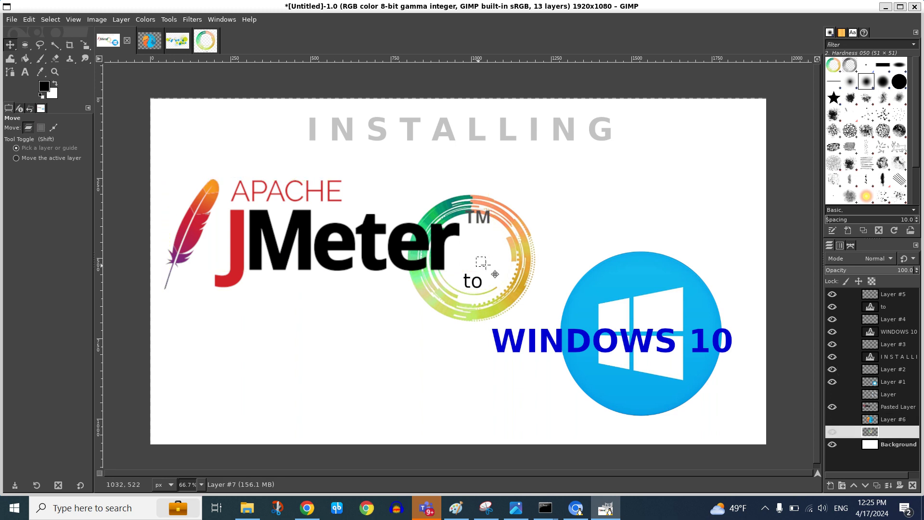
{"action": "mouse_move", "coordinate": [532, 277]}
{"action": "left_mouse_down"}
{"action": "mouse_move", "coordinate": [525, 299]}
{"action": "mouse_move", "coordinate": [524, 290]}
{"action": "left_mouse_up"}
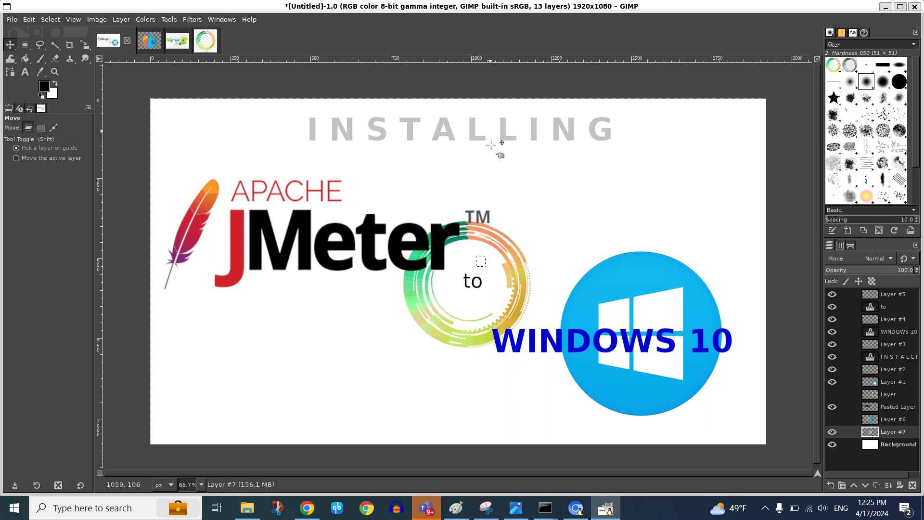
- Export the image as JMETER.png into home/Downloads with the default PNG options
{"action": "left_click", "coordinate": [11, 19]}
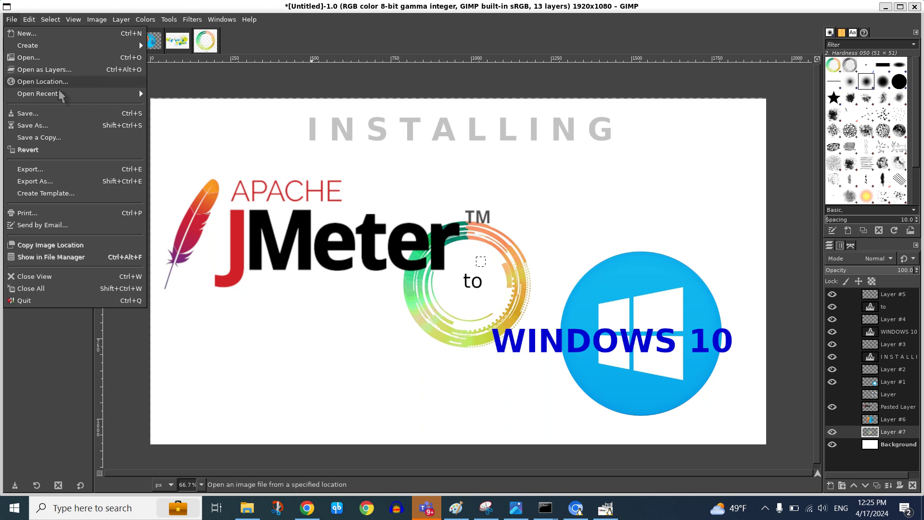
{"action": "left_click", "coordinate": [102, 182]}
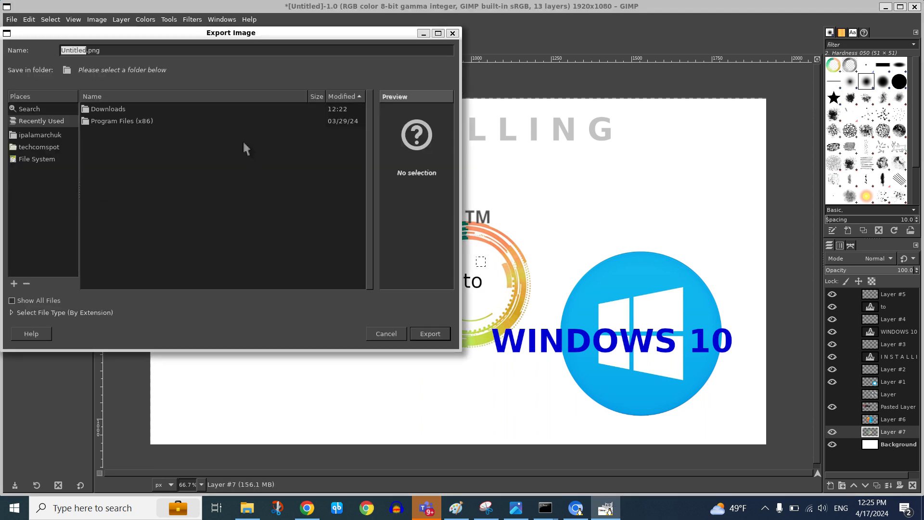
{"action": "left_click", "coordinate": [47, 147]}
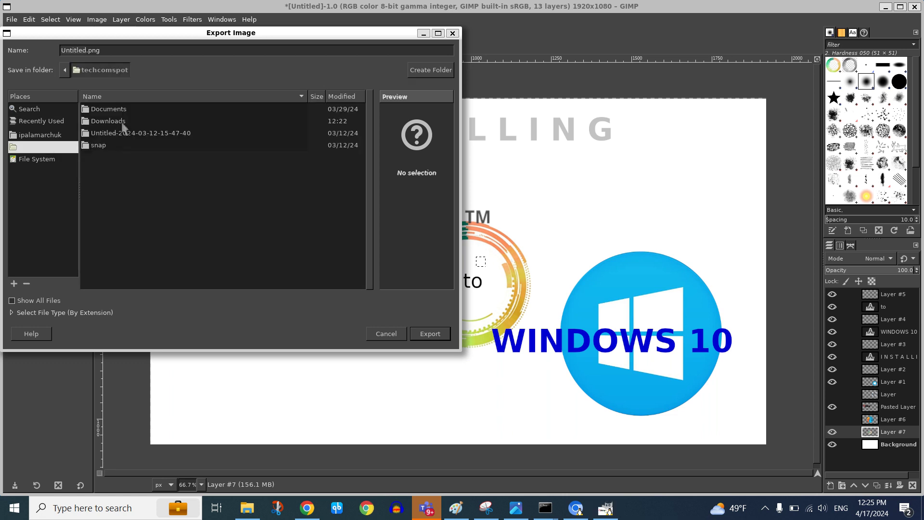
{"action": "double_click", "coordinate": [122, 123]}
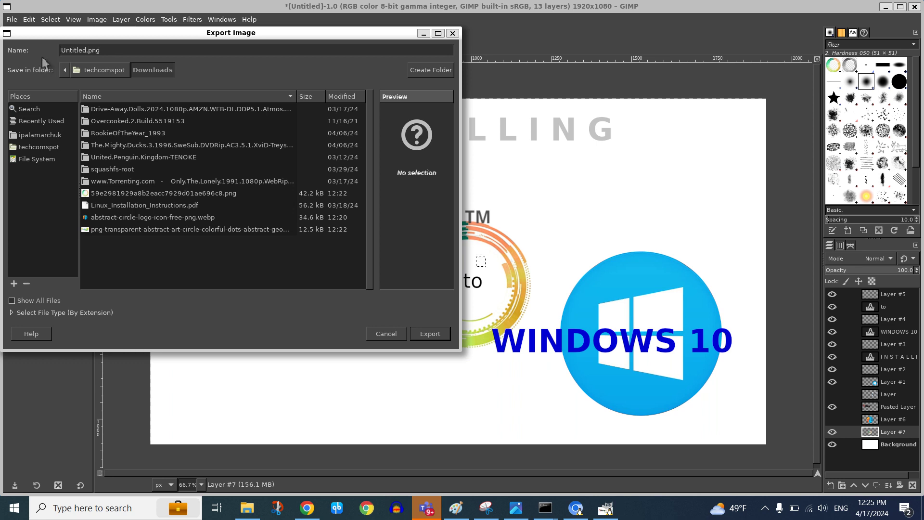
{"action": "key", "text": "BackSpace"}
{"action": "key", "text": "BackSpace"}
{"action": "key", "text": "BackSpace"}
{"action": "type", "text": "J"}
{"action": "type", "text": "METER"}
{"action": "key", "text": "Return"}
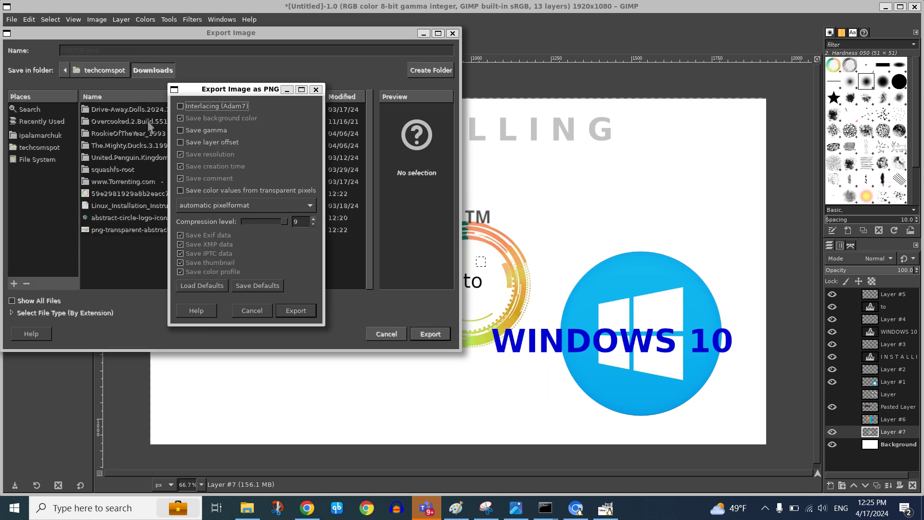
{"action": "left_click", "coordinate": [296, 311]}
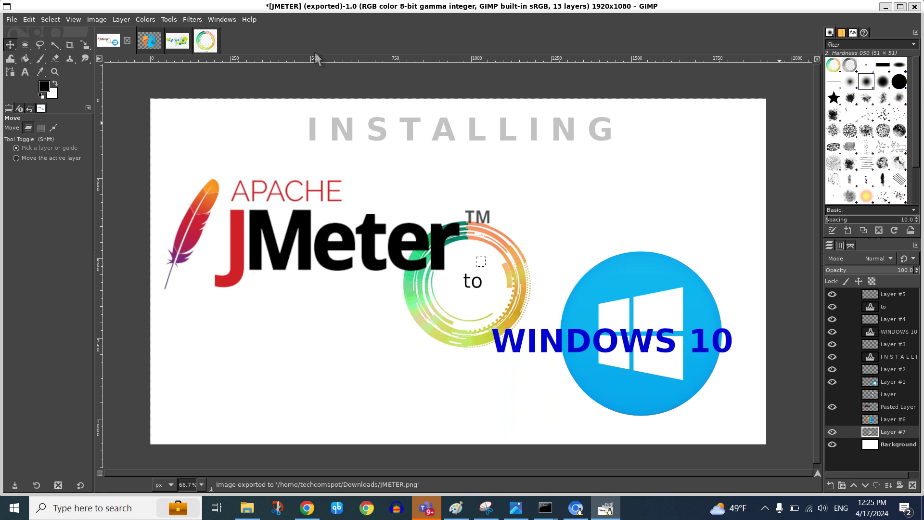
- Save the composition as the GIMP project JMETER.xcf under home/Documents
{"action": "left_click", "coordinate": [11, 19]}
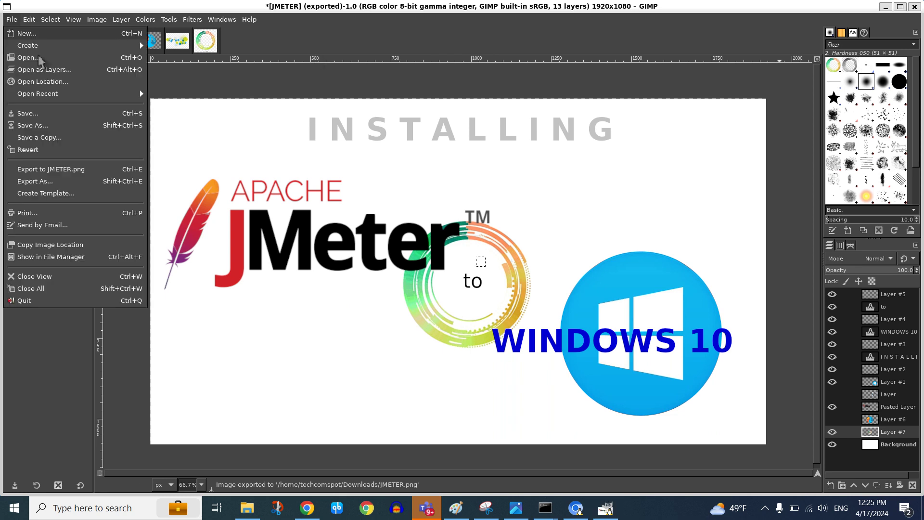
{"action": "left_click", "coordinate": [55, 126]}
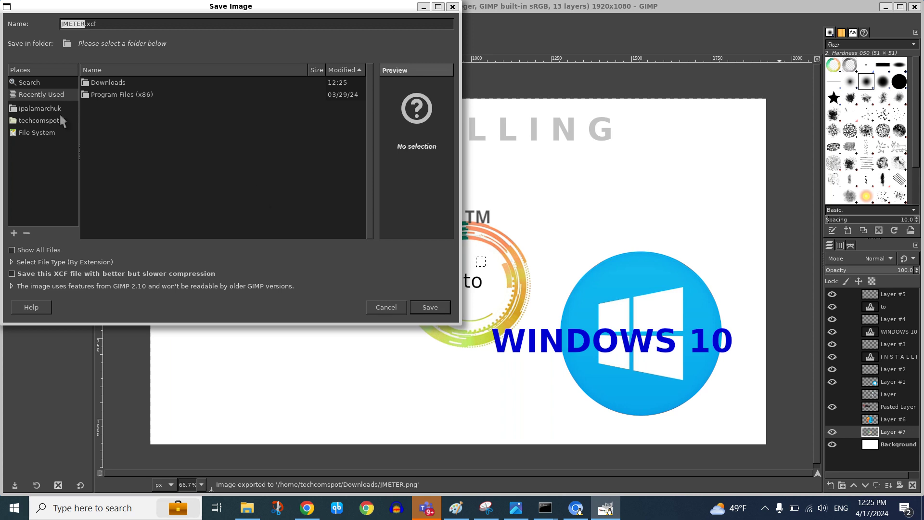
{"action": "left_click", "coordinate": [42, 121]}
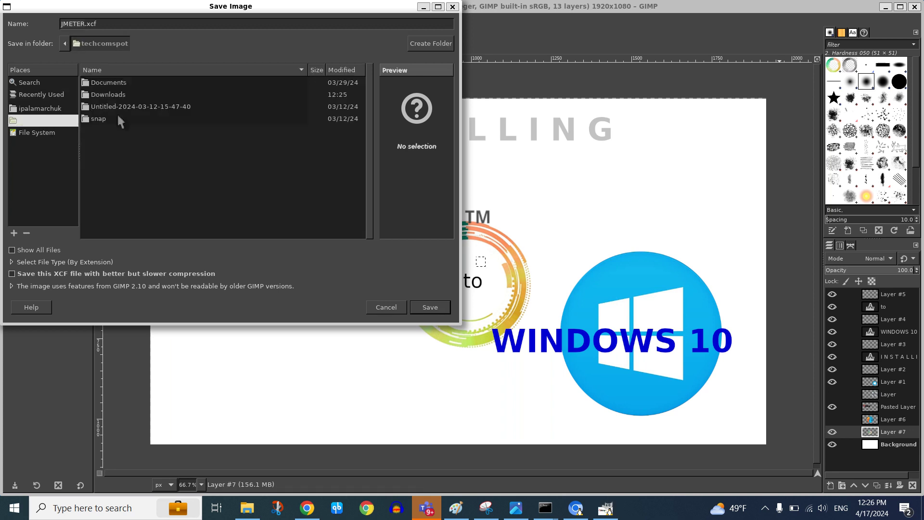
{"action": "double_click", "coordinate": [121, 96]}
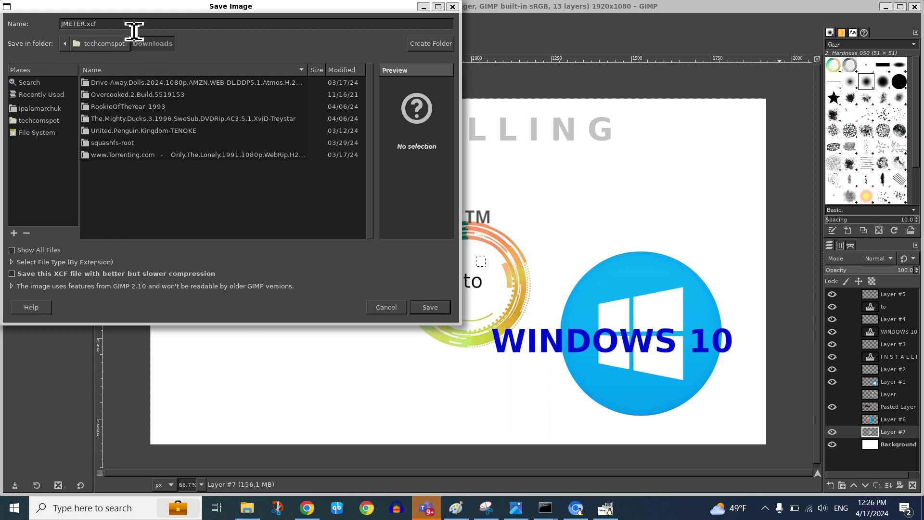
{"action": "left_click", "coordinate": [114, 41]}
{"action": "double_click", "coordinate": [118, 83]}
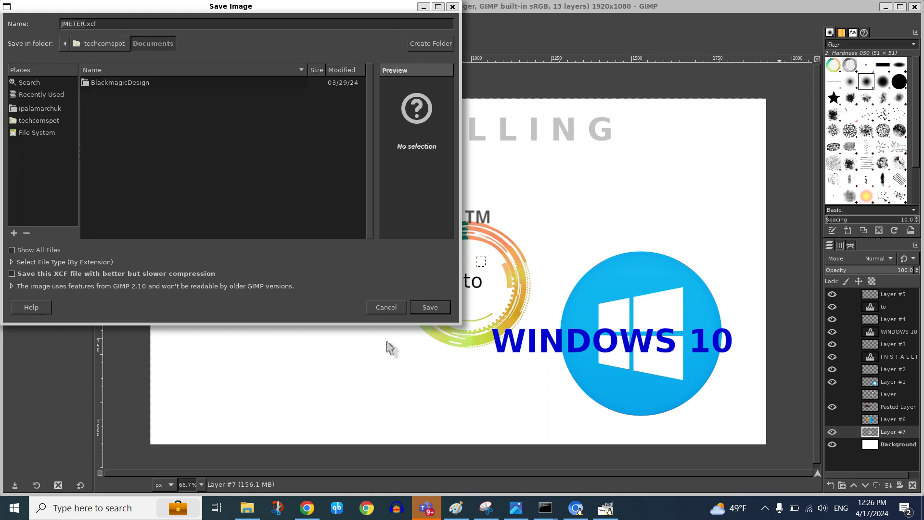
{"action": "left_click", "coordinate": [430, 307]}
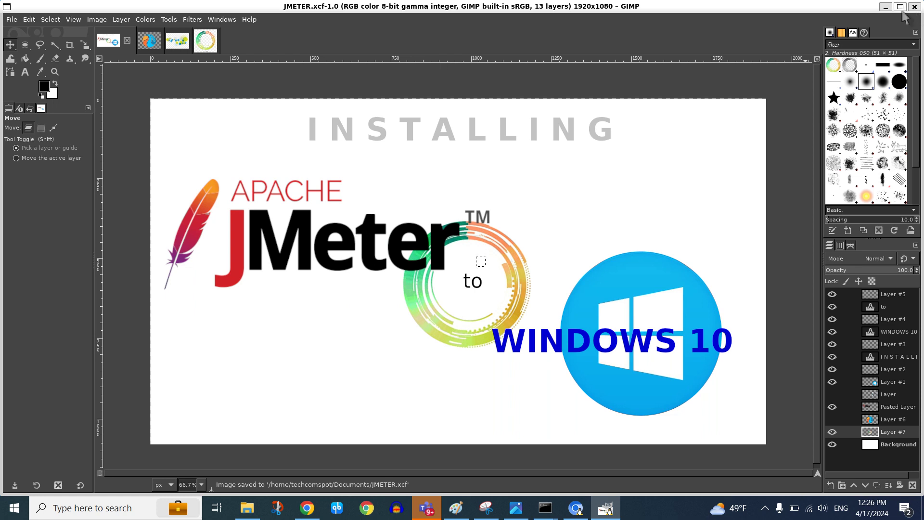
- Minimize GIMP and the terminal and close Chromium to clear the desktop
{"action": "left_click", "coordinate": [886, 6]}
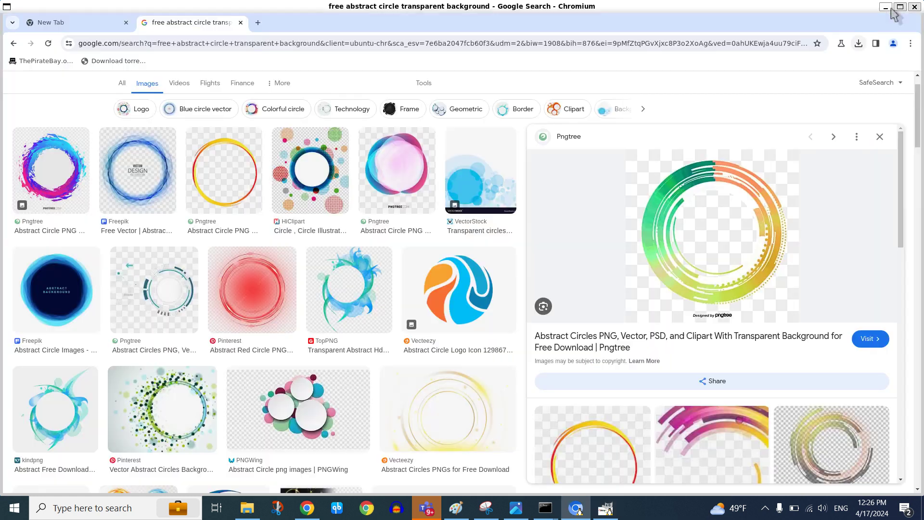
{"action": "left_click", "coordinate": [915, 7]}
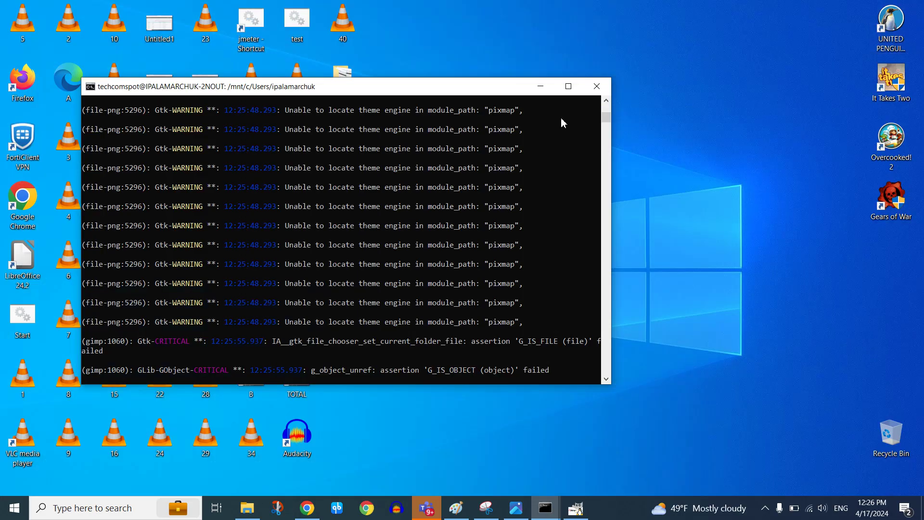
{"action": "left_click", "coordinate": [541, 88]}
{"action": "mouse_move", "coordinate": [545, 509]}
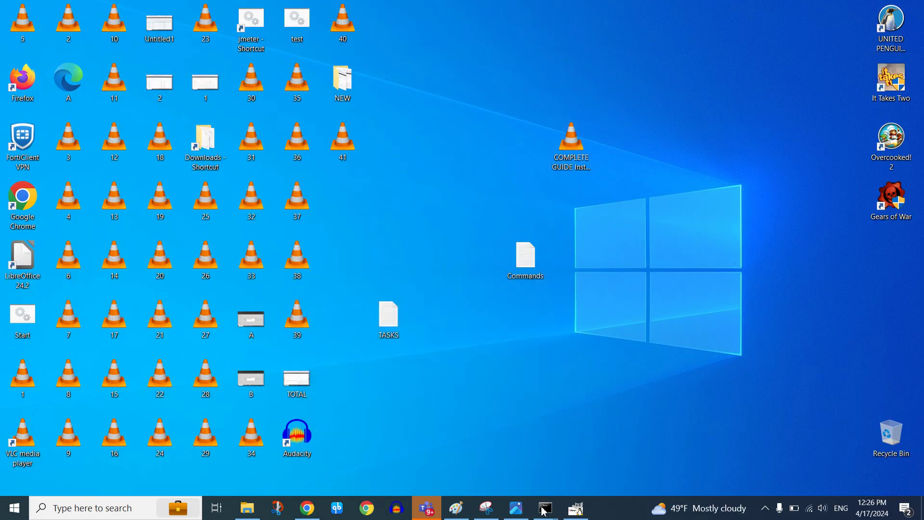